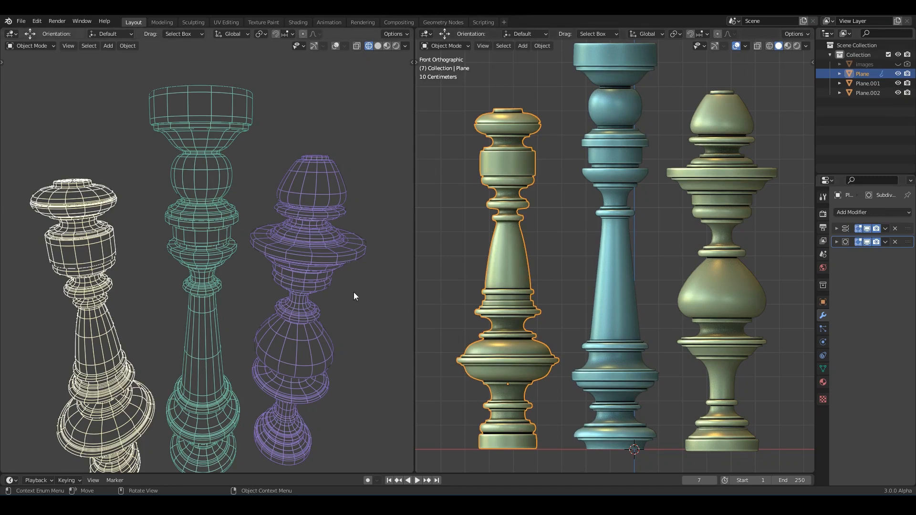
# Examine the three finished balusters up close and from several angles, and save the file.
pyautogui.click(354, 292)
pyautogui.moveTo(555, 230); pyautogui.dragTo(575, 242, button='middle')
pyautogui.hotkey('ctrl', 'space')
pyautogui.hotkey('ctrl', 's')
pyautogui.scroll(-4, 568, 234)
pyautogui.moveTo(477, 236); pyautogui.dragTo(522, 236, button='middle')
pyautogui.scroll(2, 528, 237)
pyautogui.moveTo(391, 236); pyautogui.dragTo(545, 230, button='middle')
pyautogui.scroll(-2, 526, 224)
pyautogui.moveTo(501, 186); pyautogui.dragTo(542, 227, button='middle')
pyautogui.scroll(2, 541, 227)
pyautogui.moveTo(401, 260); pyautogui.dragTo(600, 248, button='middle')
pyautogui.hotkey('ctrl', 'space')
pyautogui.scroll(3, 586, 253)
pyautogui.keyDown('alt'); pyautogui.moveTo(658, 251); pyautogui.dragTo(611, 239, button='middle'); pyautogui.keyUp('alt')
pyautogui.scroll(1, 630, 252)
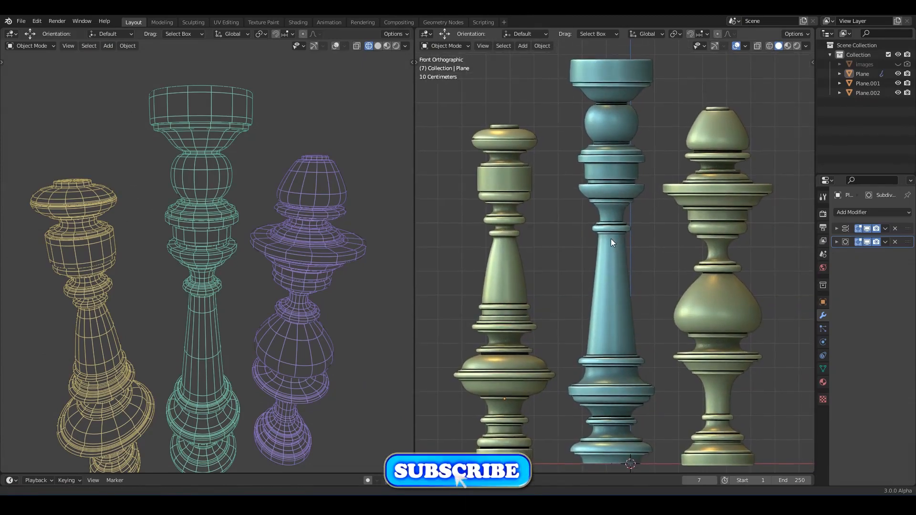
pyautogui.hotkey('ctrl', 's')
pyautogui.moveTo(297, 265)
pyautogui.keyDown('alt'); pyautogui.mouseDown(button='middle')
pyautogui.moveTo(340, 247)
pyautogui.moveTo(293, 253)
pyautogui.mouseUp(button='middle'); pyautogui.keyUp('alt')
pyautogui.keyDown('ctrl'); pyautogui.moveTo(291, 255); pyautogui.dragTo(265, 239, button='middle'); pyautogui.keyUp('ctrl')
pyautogui.moveTo(602, 241)
pyautogui.mouseDown(button='middle')
pyautogui.moveTo(630, 231)
pyautogui.moveTo(671, 252)
pyautogui.moveTo(689, 236)
pyautogui.moveTo(499, 234)
pyautogui.moveTo(511, 224)
pyautogui.mouseUp(button='middle')
# Change the solid viewport's MatCap to the orange-brown clay material.
pyautogui.click(806, 46)
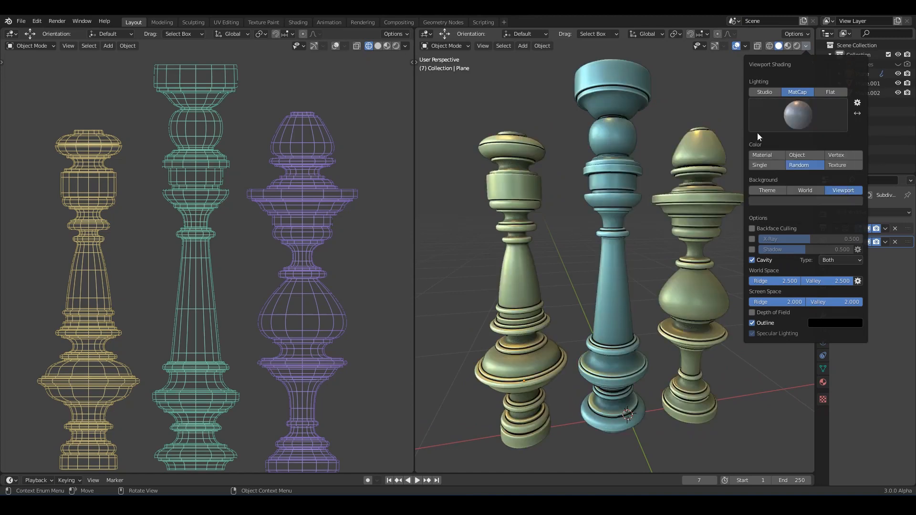
pyautogui.click(782, 119)
pyautogui.click(748, 204)
pyautogui.click(694, 150)
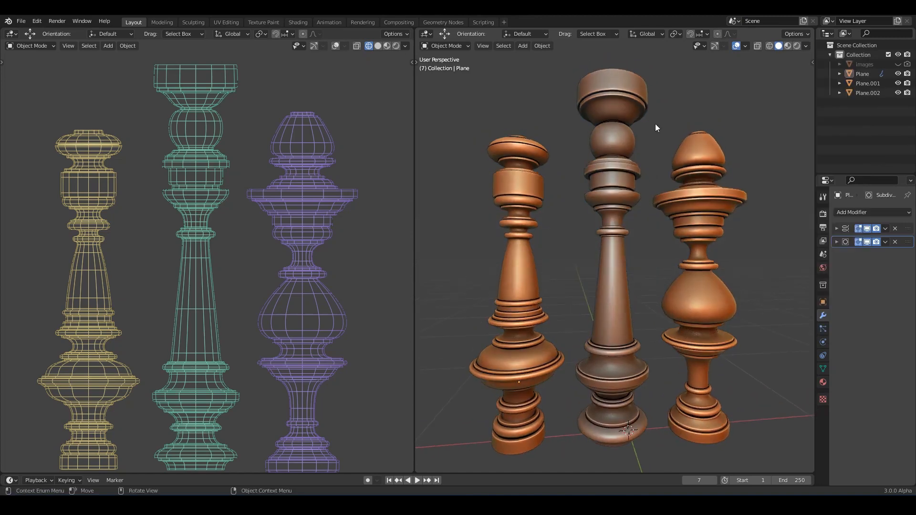
# Review the recoloured balusters in perspective and from the front, and save the file.
pyautogui.click(654, 124)
pyautogui.moveTo(656, 127); pyautogui.dragTo(652, 211, button='middle')
pyautogui.press('KP_1')
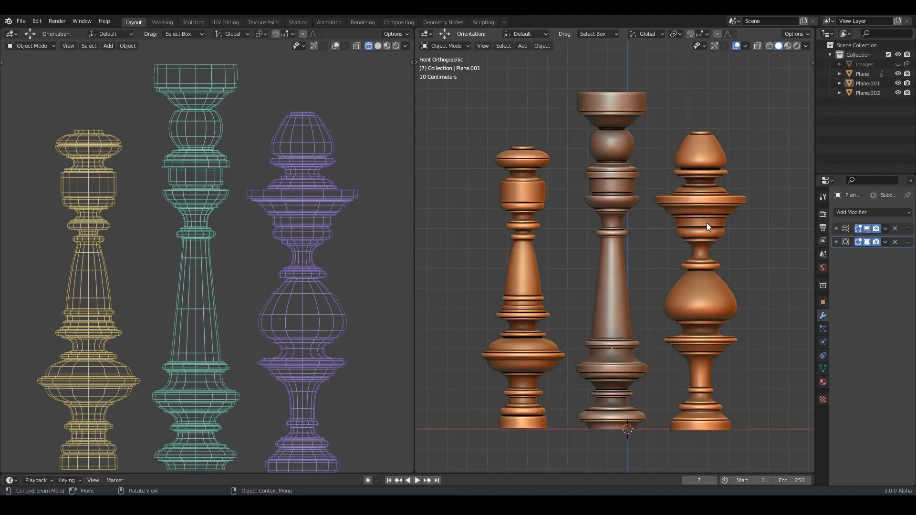
pyautogui.moveTo(707, 224); pyautogui.dragTo(636, 266, button='middle')
pyautogui.hotkey('ctrl', 's')
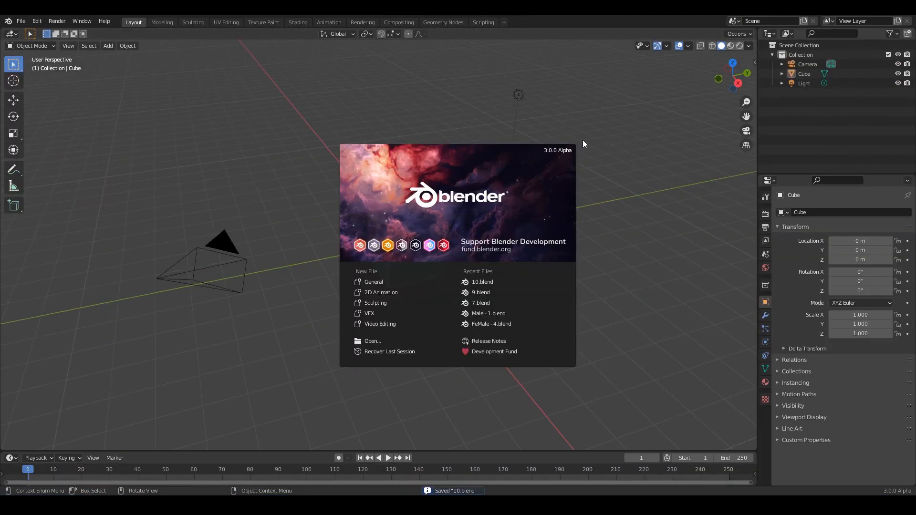
# Dismiss the splash screen and delete the default cube, camera and light.
pyautogui.click(604, 221)
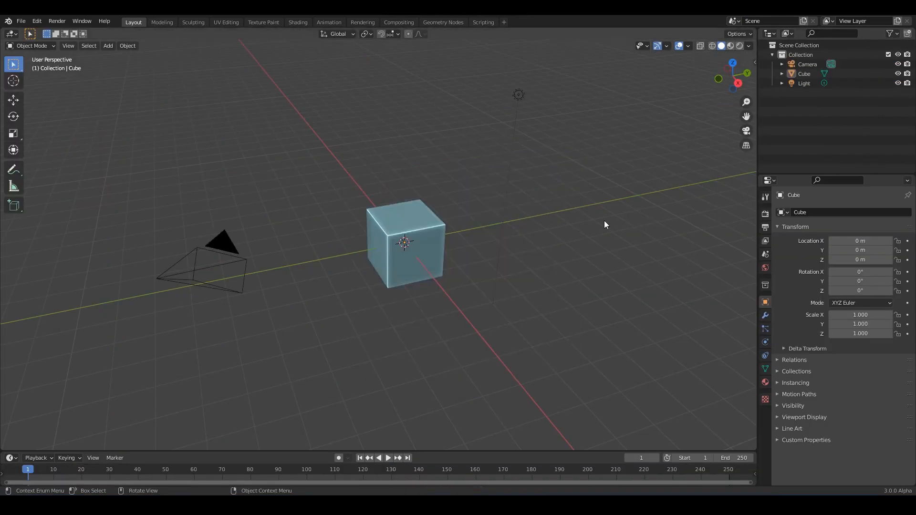
pyautogui.press('a')
pyautogui.press('Delete')
pyautogui.moveTo(436, 199); pyautogui.dragTo(465, 233, button='middle')
# Start the Shortcut VUr key display in the viewport and hide the sidebar.
pyautogui.press('n')
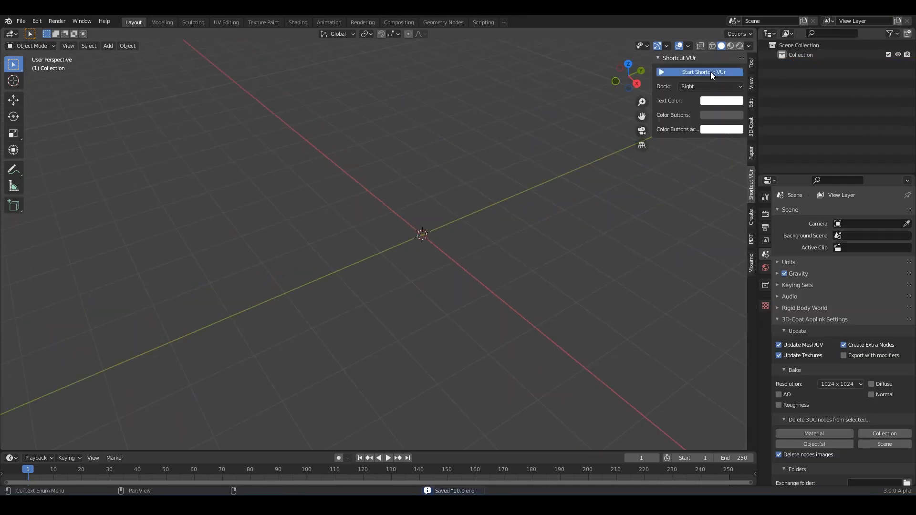
pyautogui.press('n')
pyautogui.moveTo(711, 72); pyautogui.dragTo(298, 223, button='middle')
pyautogui.hotkey('shift', 'a')
pyautogui.moveTo(298, 222)
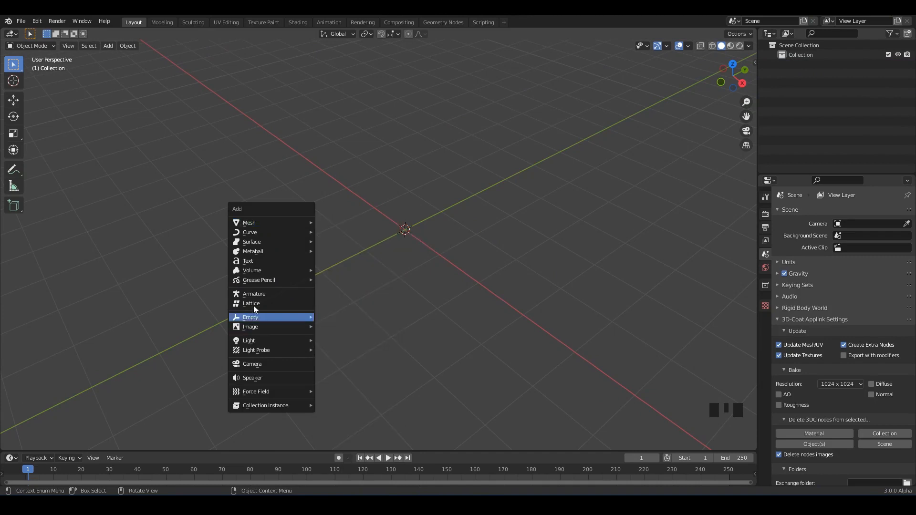
pyautogui.moveTo(314, 329)
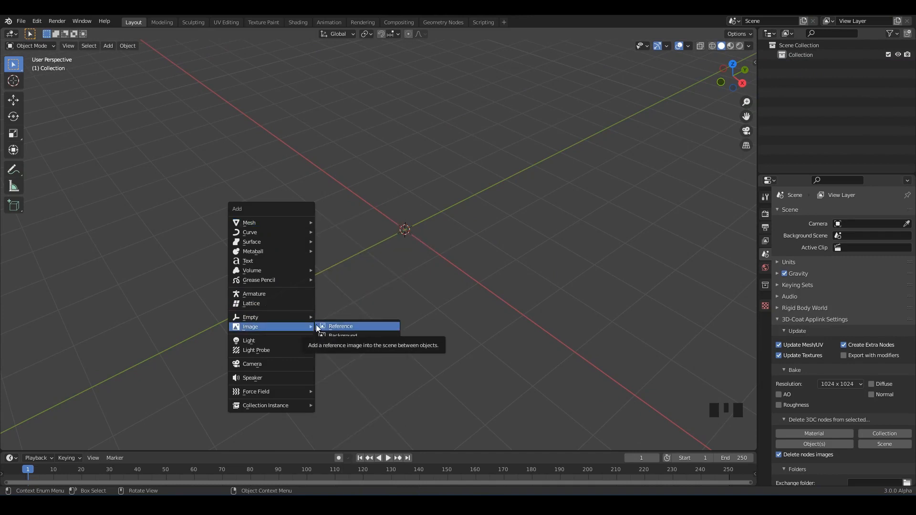
# Import the baluster drawing "images" with Images as Planes.
pyautogui.press('F4')
pyautogui.moveTo(354, 180)
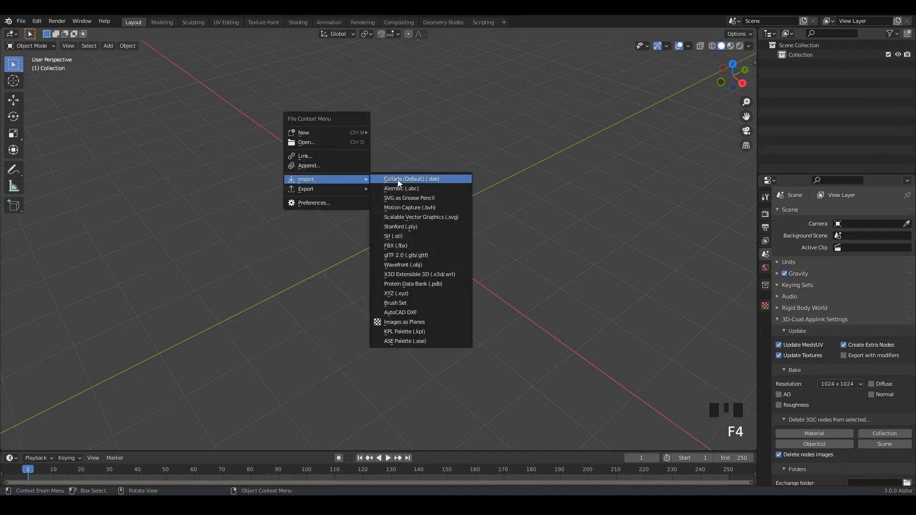
pyautogui.click(397, 324)
pyautogui.click(675, 401)
pyautogui.scroll(2, 437, 180)
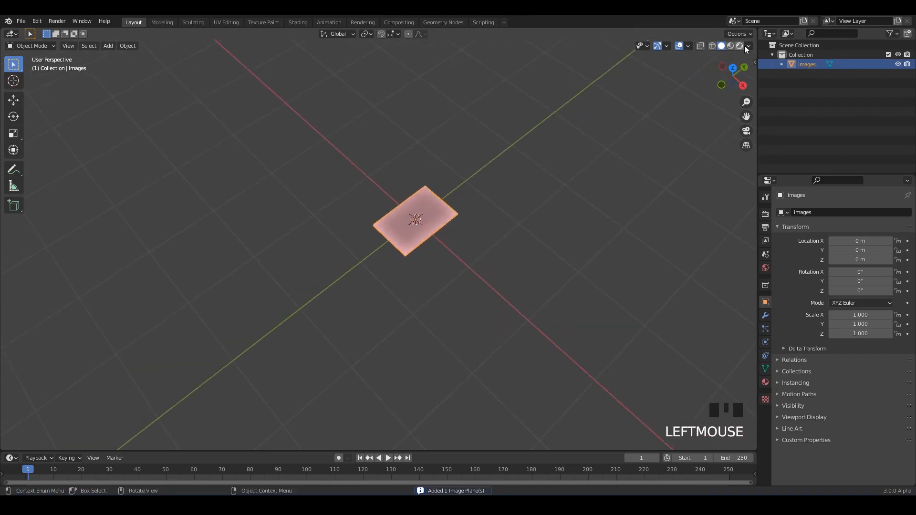
# Set the solid shading colour to Texture and scale the image plane by 3.
pyautogui.click(747, 45)
pyautogui.click(741, 175)
pyautogui.click(416, 219)
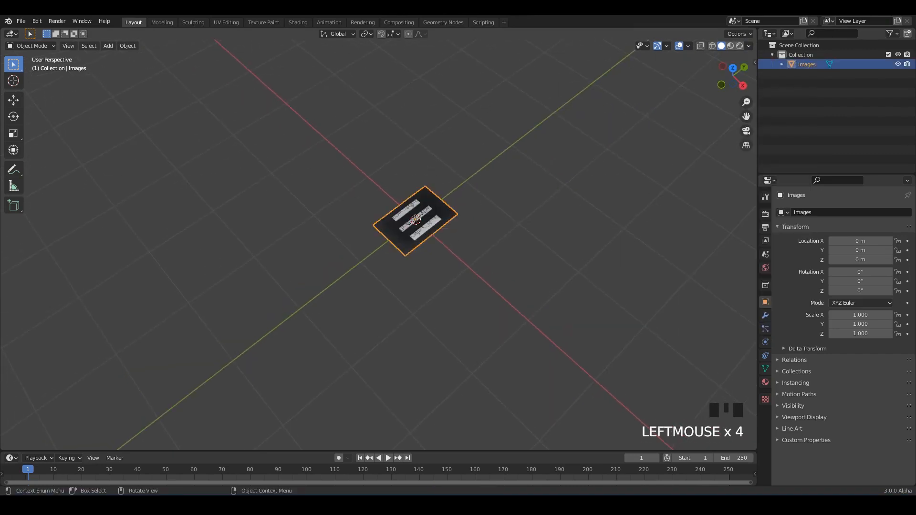
pyautogui.write('s3')
pyautogui.press('Return')
# Try to orient the image plane by rotating it 90° in the right view and 180° in the front view.
pyautogui.keyDown('alt'); pyautogui.moveTo(532, 238); pyautogui.dragTo(458, 266, button='middle'); pyautogui.keyUp('alt')
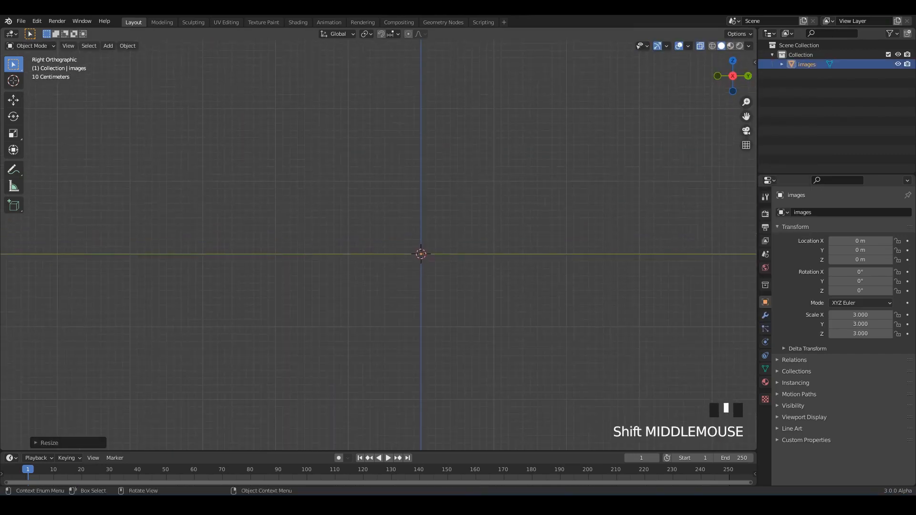
pyautogui.write('r90')
pyautogui.press('Return')
pyautogui.keyDown('alt'); pyautogui.moveTo(531, 153); pyautogui.dragTo(501, 233, button='middle'); pyautogui.keyUp('alt')
pyautogui.scroll(3, 534, 257)
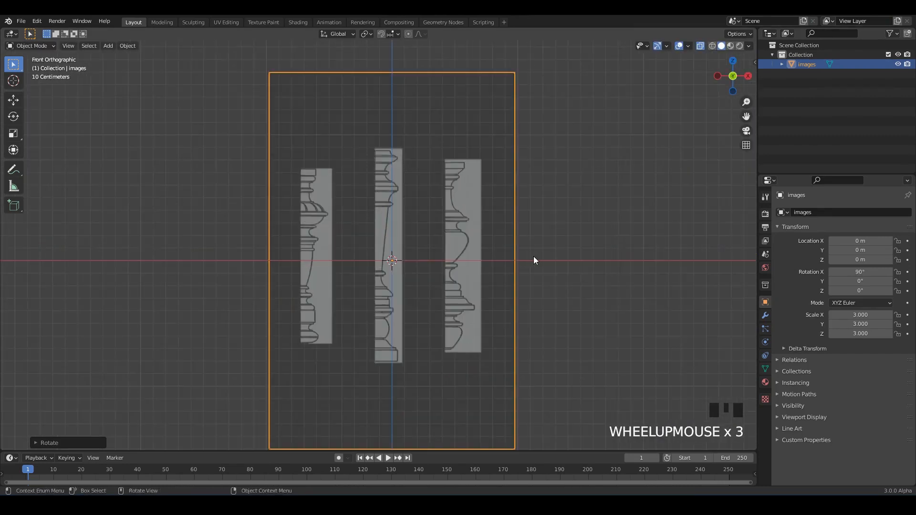
pyautogui.hotkey('alt', 'z')
pyautogui.keyDown('shift'); pyautogui.moveTo(501, 267); pyautogui.dragTo(520, 254, button='middle'); pyautogui.keyUp('shift')
pyautogui.write('r180')
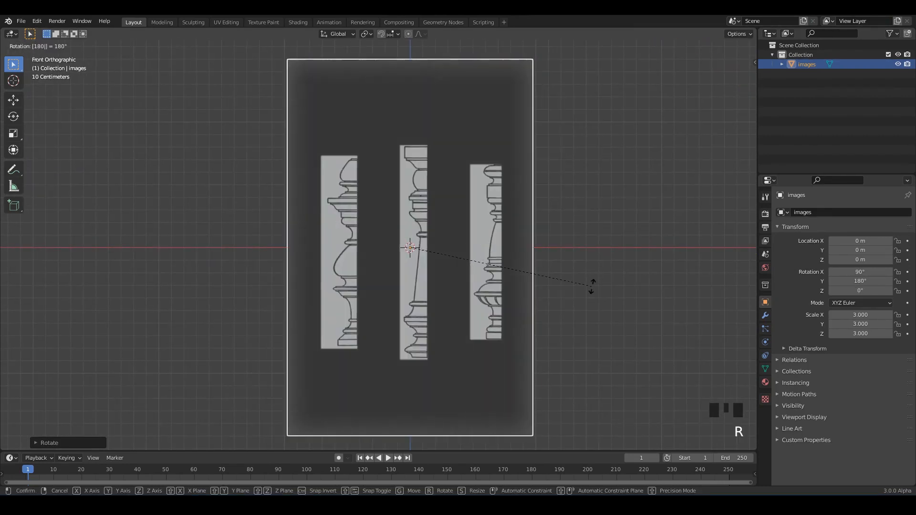
pyautogui.press('Return')
# Rotate the image plane about X to -90° so the drawings face the front view upright.
pyautogui.keyDown('alt'); pyautogui.moveTo(551, 264); pyautogui.dragTo(511, 247, button='middle'); pyautogui.keyUp('alt')
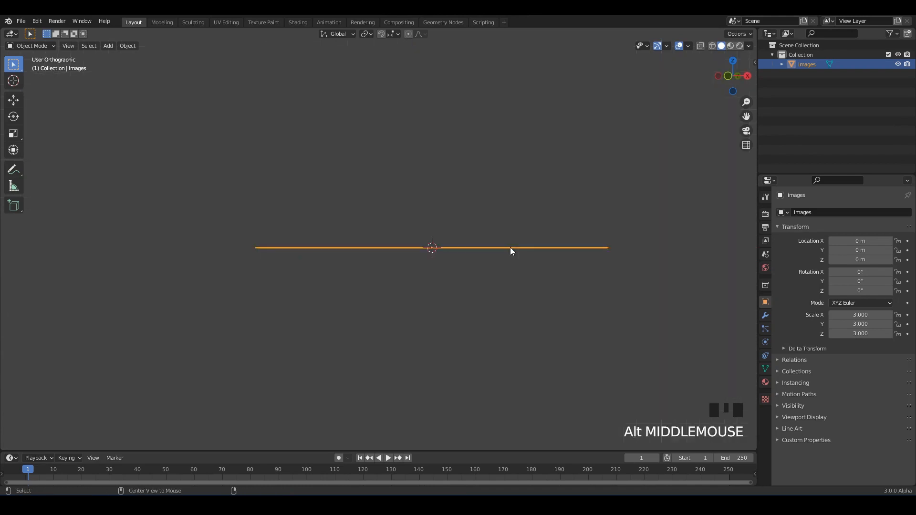
pyautogui.press('r')
pyautogui.press('Return')
pyautogui.keyDown('alt'); pyautogui.moveTo(537, 109); pyautogui.dragTo(577, 165, button='middle'); pyautogui.keyUp('alt')
pyautogui.scroll(2, 488, 227)
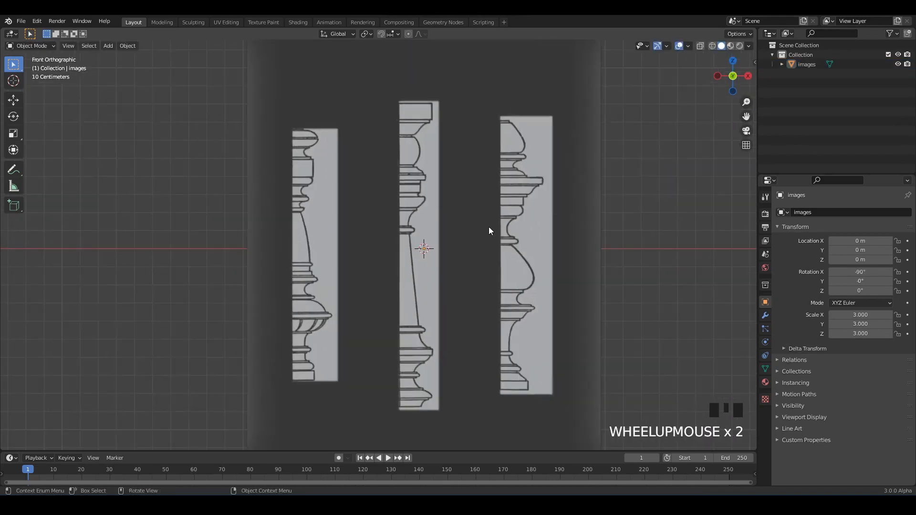
# In Edit Mode, move the image mesh along X until the first baluster's straight edge lies on the Z axis.
pyautogui.keyDown('shift'); pyautogui.moveTo(485, 249); pyautogui.dragTo(487, 224, button='middle'); pyautogui.keyUp('shift')
pyautogui.press('Tab')
pyautogui.click(13, 99)
pyautogui.hotkey('alt', 'z')
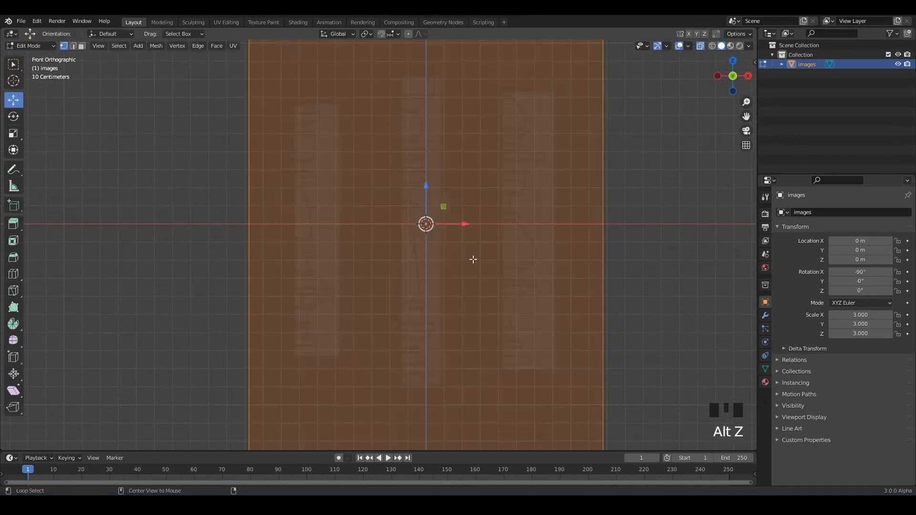
pyautogui.scroll(2, 423, 239)
pyautogui.keyDown('shift'); pyautogui.moveTo(422, 236); pyautogui.dragTo(427, 262, button='middle'); pyautogui.keyUp('shift')
pyautogui.moveTo(463, 254); pyautogui.dragTo(643, 265)
pyautogui.scroll(3, 456, 267)
pyautogui.keyDown('shift'); pyautogui.moveTo(437, 264); pyautogui.dragTo(304, 228, button='middle'); pyautogui.keyUp('shift')
pyautogui.moveTo(669, 218)
pyautogui.mouseDown()
pyautogui.moveTo(679, 218)
pyautogui.moveTo(667, 220)
pyautogui.mouseUp()
# Raise the image mesh along Z so the origin sits lower on the first baluster.
pyautogui.scroll(-6, 491, 239)
pyautogui.scroll(2, 491, 237)
pyautogui.keyDown('shift'); pyautogui.moveTo(491, 234); pyautogui.dragTo(505, 263, button='middle'); pyautogui.keyUp('shift')
pyautogui.scroll(1, 513, 245)
pyautogui.moveTo(536, 225); pyautogui.dragTo(536, 103)
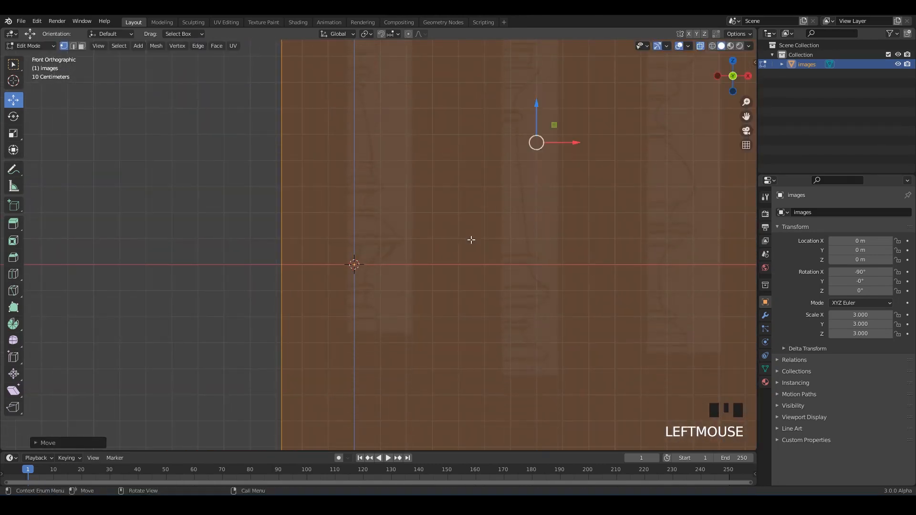
# Fine-tune the image mesh's X alignment to the Z axis, return to Object Mode and save the file.
pyautogui.keyDown('shift'); pyautogui.moveTo(471, 239); pyautogui.dragTo(550, 238, button='middle'); pyautogui.keyUp('shift')
pyautogui.scroll(3, 550, 237)
pyautogui.moveTo(664, 161); pyautogui.dragTo(678, 165)
pyautogui.scroll(-5, 508, 181)
pyautogui.hotkey('alt', 'z')
pyautogui.hotkey('alt', 'z')
pyautogui.hotkey('alt', 'z')
pyautogui.press('Tab')
pyautogui.scroll(-1, 438, 192)
pyautogui.hotkey('ctrl', 's')
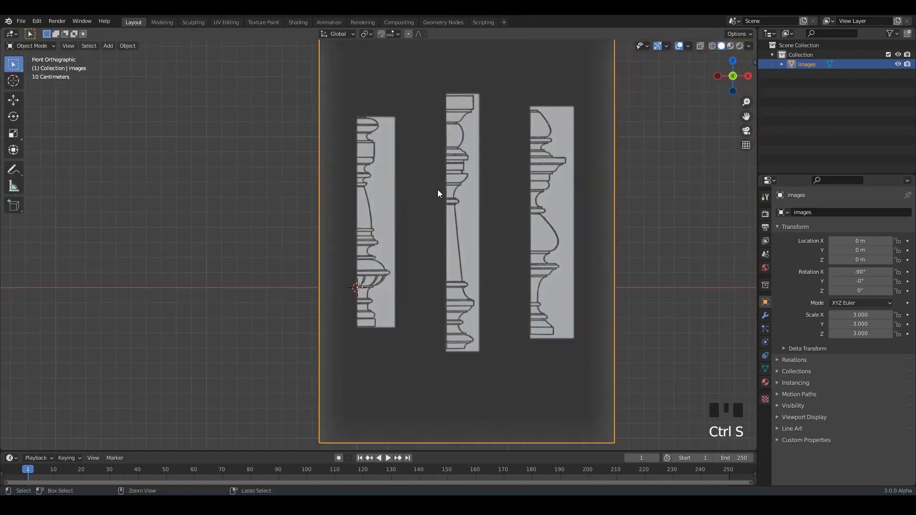
# Add a plane mesh at the origin and merge all its vertices into a single point at the center.
pyautogui.hotkey('shift', 'a')
pyautogui.moveTo(230, 152)
pyautogui.click(272, 154)
pyautogui.moveTo(321, 186); pyautogui.dragTo(415, 253, button='middle')
pyautogui.press('Tab')
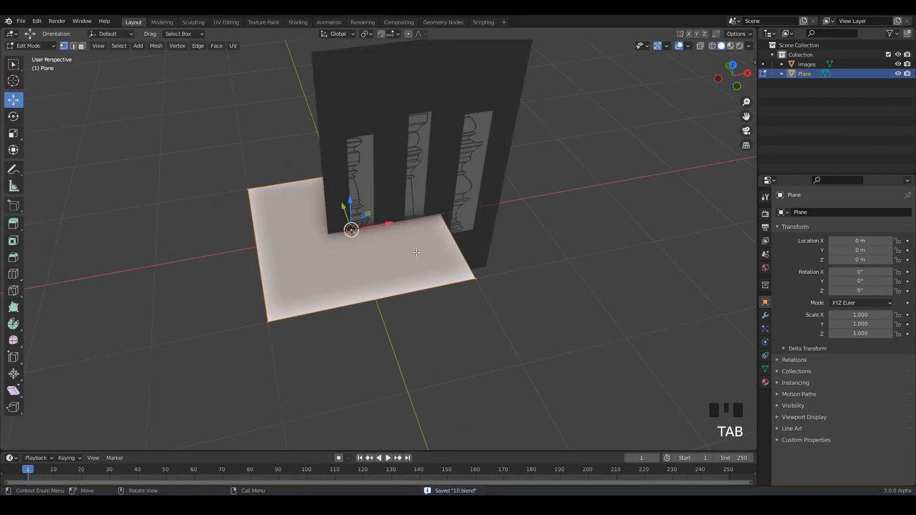
pyautogui.press('m')
pyautogui.click(416, 253)
pyautogui.moveTo(387, 224); pyautogui.dragTo(612, 248)
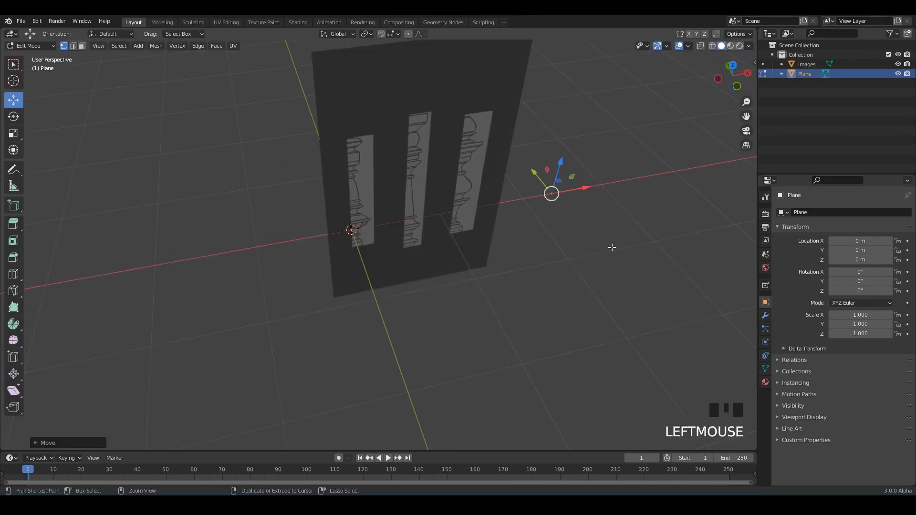
pyautogui.hotkey('ctrl', 'z')
# In front view with X-ray toggled as needed, move the single vertex up to the top of the first baluster drawing.
pyautogui.press('KP_1')
pyautogui.hotkey('alt', 'z')
pyautogui.scroll(6, 479, 235)
pyautogui.keyDown('shift'); pyautogui.moveTo(357, 357); pyautogui.dragTo(368, 378, button='middle'); pyautogui.keyUp('shift')
pyautogui.keyDown('shift'); pyautogui.moveTo(375, 114); pyautogui.dragTo(359, 293, button='middle'); pyautogui.keyUp('shift')
pyautogui.scroll(2, 359, 274)
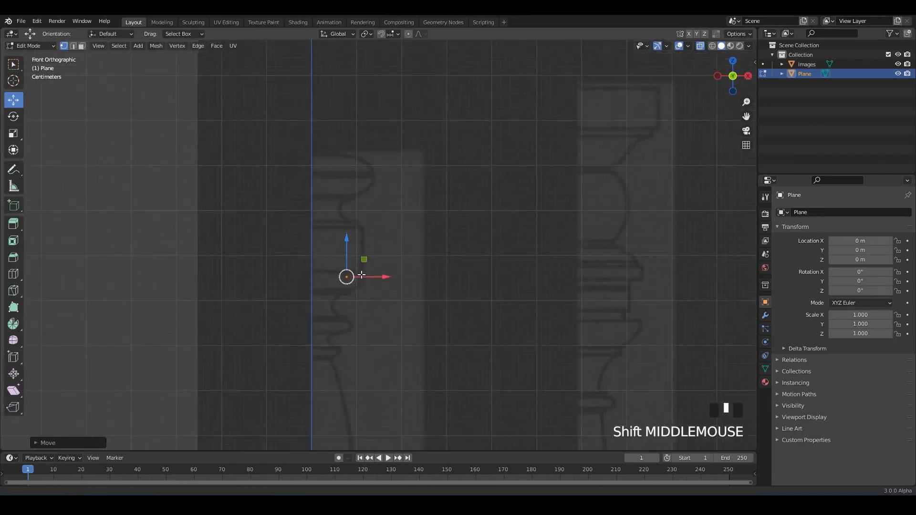
pyautogui.scroll(6, 360, 274)
pyautogui.keyDown('shift'); pyautogui.moveTo(336, 238); pyautogui.dragTo(407, 319, button='middle'); pyautogui.keyUp('shift')
pyautogui.scroll(-2, 407, 319)
pyautogui.hotkey('alt', 'z')
pyautogui.hotkey('alt', 'z')
pyautogui.moveTo(362, 365); pyautogui.dragTo(346, 109)
# Place the vertex exactly on the outer corner of the first baluster's top and save the file.
pyautogui.keyDown('shift'); pyautogui.moveTo(400, 249); pyautogui.dragTo(432, 388, button='middle'); pyautogui.keyUp('shift')
pyautogui.scroll(9, 433, 388)
pyautogui.moveTo(384, 225); pyautogui.dragTo(405, 208)
pyautogui.hotkey('ctrl', 's')
# Extrude the vertex down the short top edge and add a supporting vertex just beside the inner corner.
pyautogui.scroll(-1, 396, 228)
pyautogui.keyDown('shift'); pyautogui.moveTo(394, 227); pyautogui.dragTo(398, 206, button='middle'); pyautogui.keyUp('shift')
pyautogui.press('e')
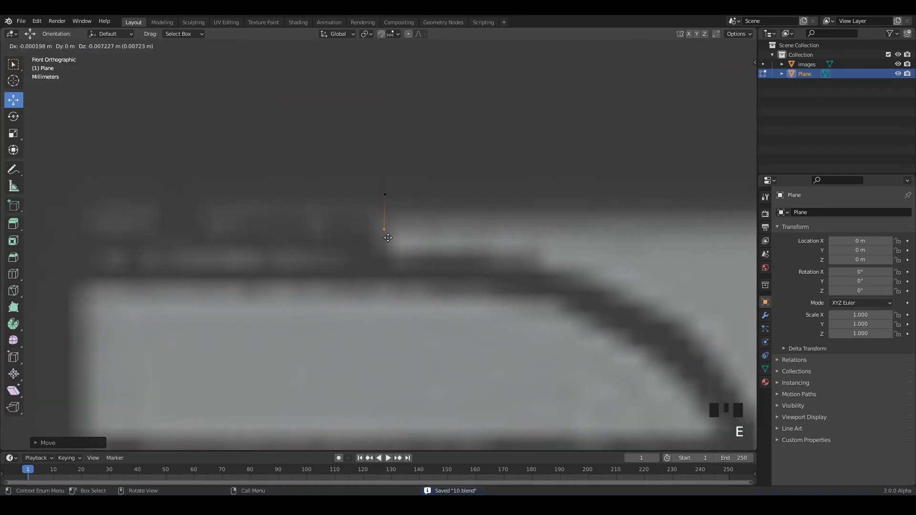
pyautogui.click(390, 270)
pyautogui.keyDown('shift'); pyautogui.moveTo(401, 282); pyautogui.dragTo(391, 262, button='middle'); pyautogui.keyUp('shift')
pyautogui.press('e')
pyautogui.click(396, 260)
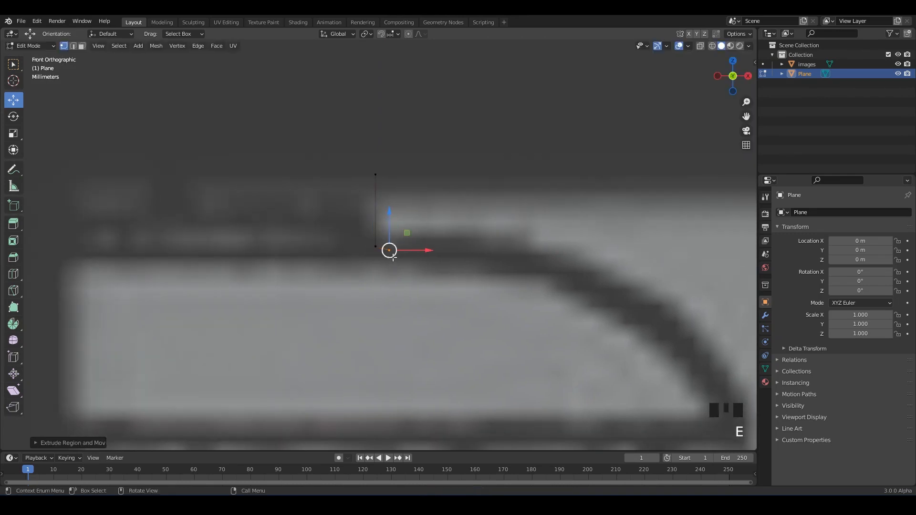
# Extrude three vertices along the cap's upper rounded curve down to the groove.
pyautogui.press('e')
pyautogui.click(624, 280)
pyautogui.scroll(-3, 623, 281)
pyautogui.keyDown('shift'); pyautogui.moveTo(623, 281); pyautogui.dragTo(415, 180, button='middle'); pyautogui.keyUp('shift')
pyautogui.press('e')
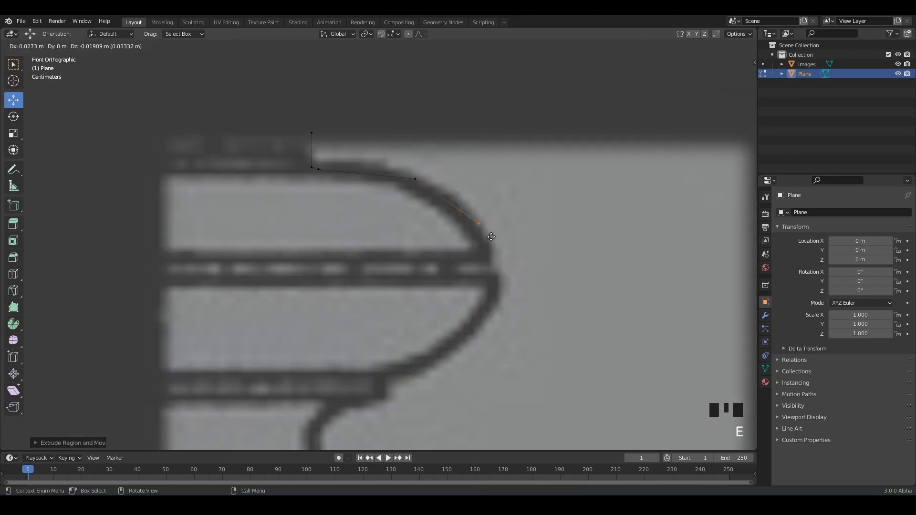
pyautogui.click(502, 272)
# Add a Subdivision modifier at level 2 to the traced profile in Object Mode.
pyautogui.press('Tab')
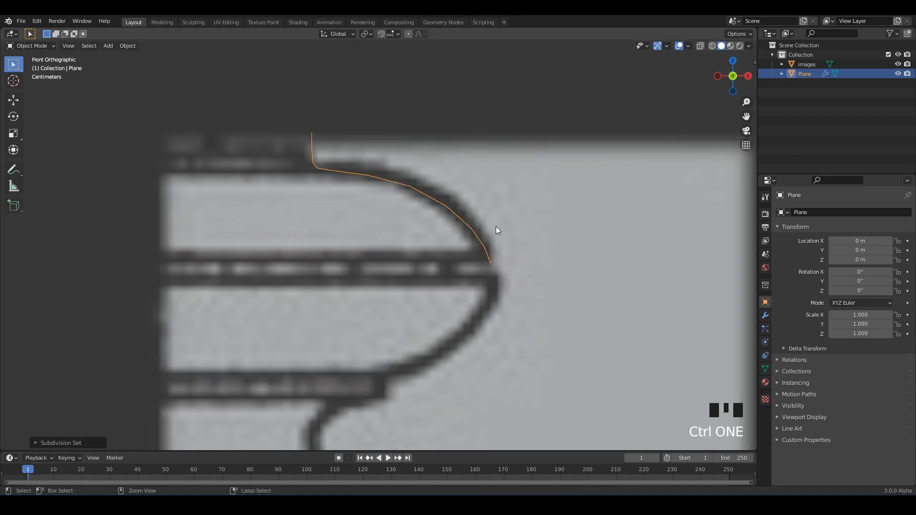
pyautogui.hotkey('ctrl', '2')
pyautogui.click(765, 316)
pyautogui.click(803, 232)
pyautogui.click(808, 213)
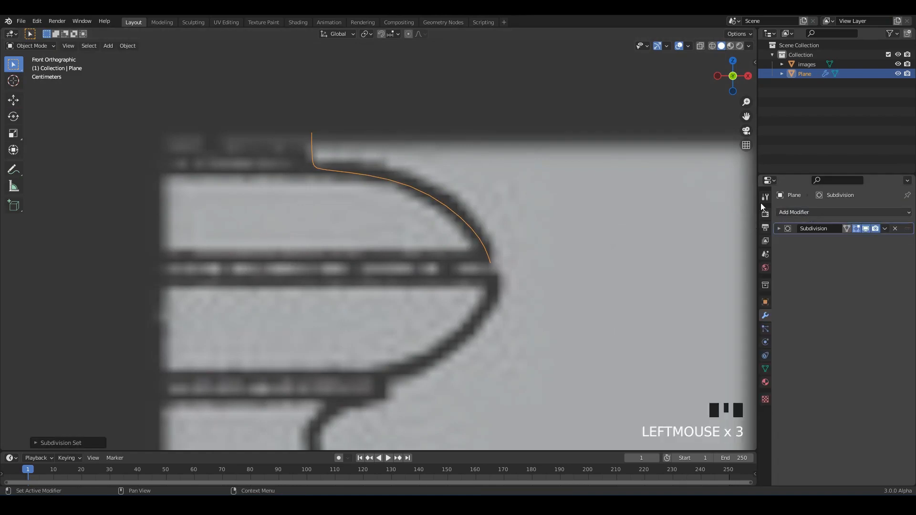
# In Edit Mode, adjust the profile's end vertex onto the outline and extrude it down to the groove's upper corner.
pyautogui.press('Tab')
pyautogui.hotkey('alt', 'z')
pyautogui.hotkey('alt', 'z')
pyautogui.hotkey('alt', 'z')
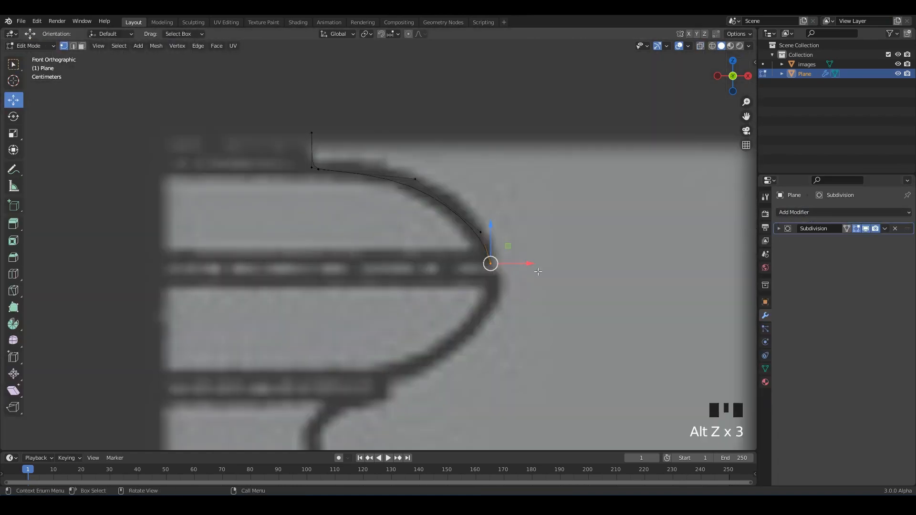
pyautogui.scroll(3, 538, 272)
pyautogui.click(545, 239)
pyautogui.keyDown('shift'); pyautogui.moveTo(552, 251); pyautogui.dragTo(575, 233, button='middle'); pyautogui.keyUp('shift')
pyautogui.press('e')
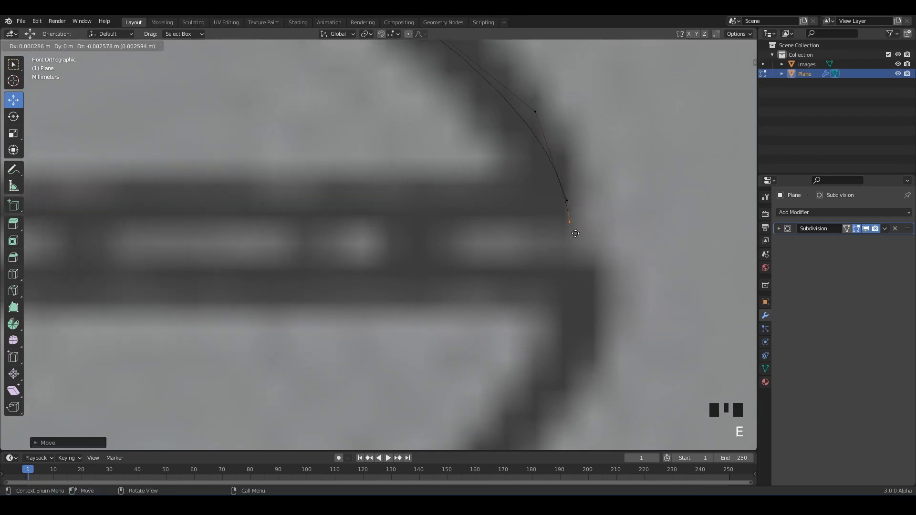
pyautogui.click(572, 234)
# Extrude the groove's upper edge inward with supporting vertices near its outer and inner corners.
pyautogui.press('e')
pyautogui.click(526, 232)
pyautogui.press('e')
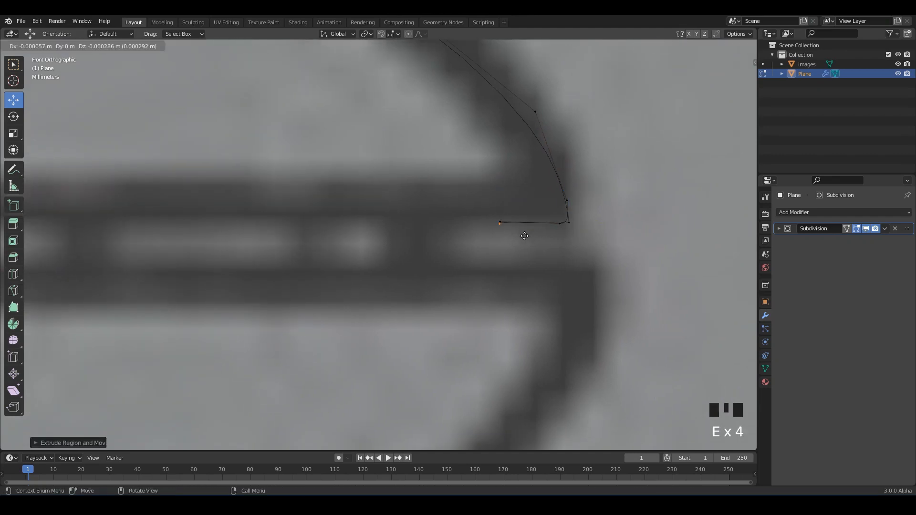
pyautogui.click(510, 220)
# Extrude the groove's inner wall downward and its lower edge outward, with a supporting vertex at the inner corner.
pyautogui.press('e')
pyautogui.click(517, 270)
pyautogui.press('e')
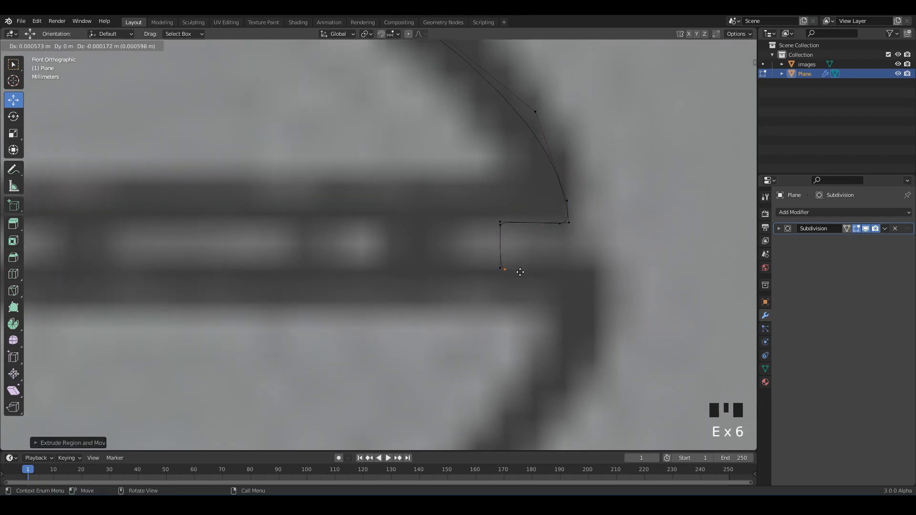
pyautogui.click(520, 272)
pyautogui.press('e')
pyautogui.click(599, 277)
# Extrude two vertices around the groove's lower outer corner to start the cap's lower curve.
pyautogui.scroll(-2, 583, 282)
pyautogui.keyDown('shift'); pyautogui.moveTo(582, 282); pyautogui.dragTo(583, 265, button='middle'); pyautogui.keyUp('shift')
pyautogui.scroll(2, 582, 265)
pyautogui.press('e')
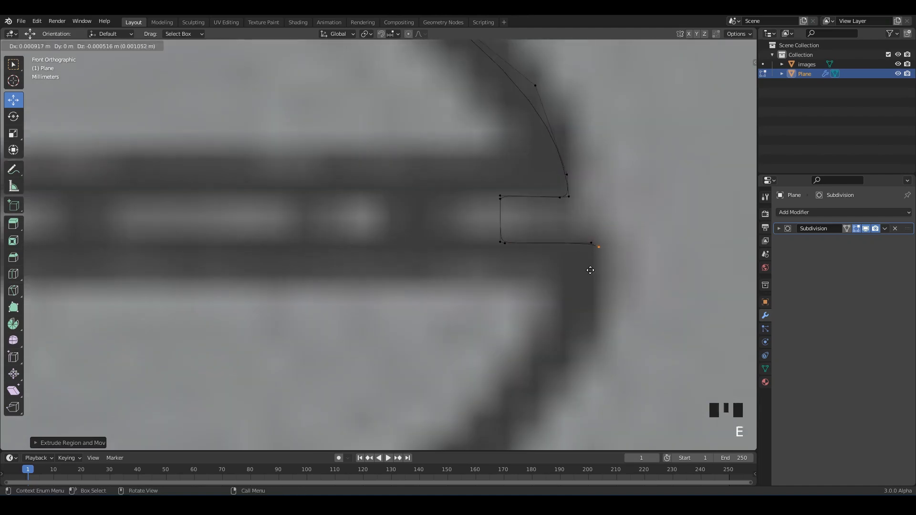
pyautogui.press('e')
pyautogui.click(610, 275)
pyautogui.scroll(-4, 540, 272)
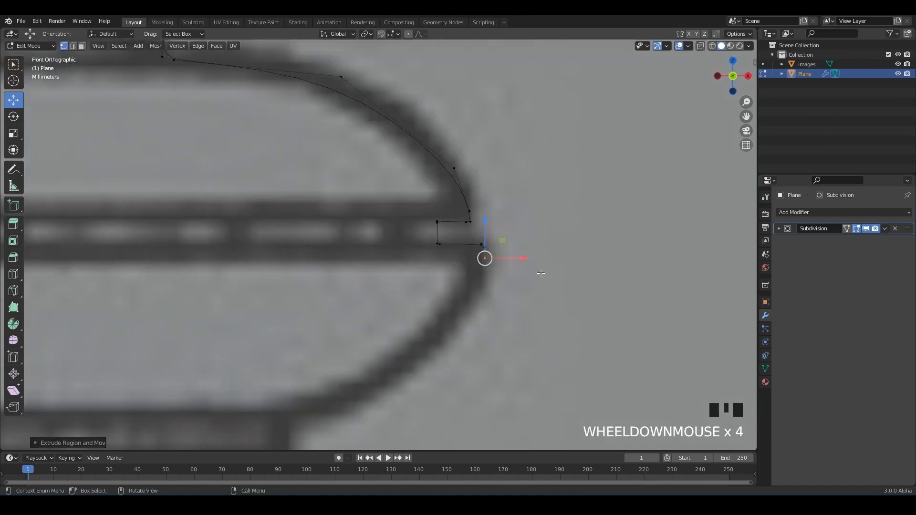
# Extrude vertices along the cap's lower curve to the outer corner of the thin fillet beneath it.
pyautogui.keyDown('shift'); pyautogui.moveTo(485, 330); pyautogui.dragTo(555, 267, button='middle'); pyautogui.keyUp('shift')
pyautogui.press('e')
pyautogui.scroll(1, 517, 299)
pyautogui.keyDown('shift'); pyautogui.moveTo(491, 305); pyautogui.dragTo(559, 257, button='middle'); pyautogui.keyUp('shift')
pyautogui.press('e')
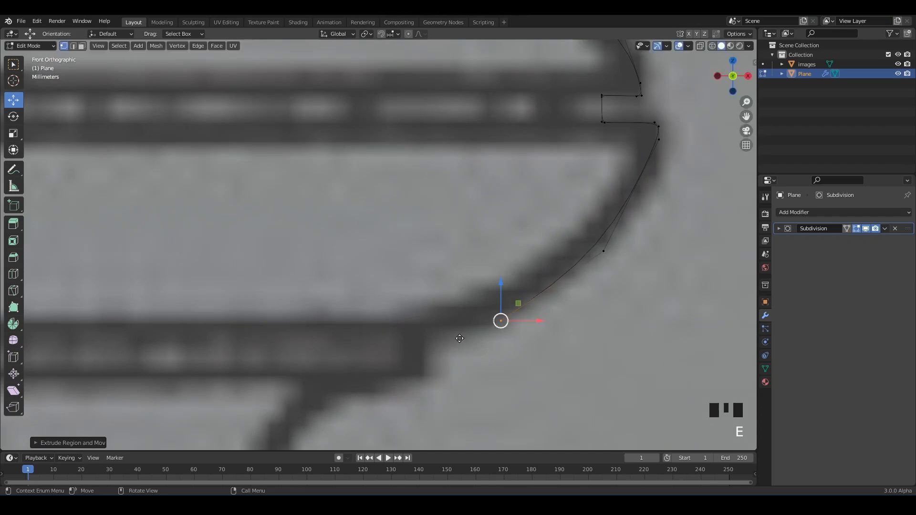
# Move the vertices of the cap's lower curve so the smoothed line follows the reference outline.
pyautogui.moveTo(629, 251); pyautogui.dragTo(635, 246)
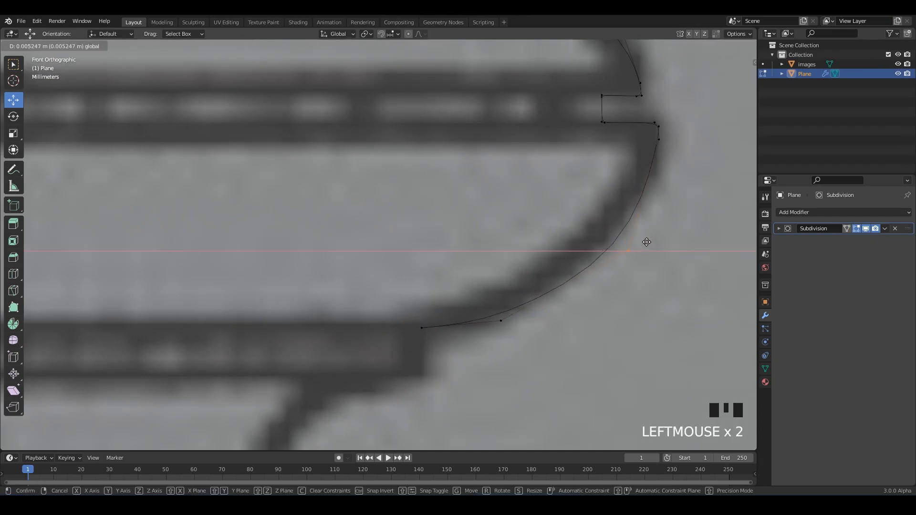
pyautogui.keyDown('shift'); pyautogui.moveTo(594, 271); pyautogui.dragTo(628, 241, button='middle'); pyautogui.keyUp('shift')
pyautogui.moveTo(627, 241); pyautogui.dragTo(527, 319)
pyautogui.moveTo(534, 291); pyautogui.dragTo(555, 282)
pyautogui.moveTo(685, 196); pyautogui.dragTo(653, 230)
pyautogui.moveTo(661, 218); pyautogui.dragTo(655, 213)
pyautogui.keyDown('shift'); pyautogui.moveTo(524, 265); pyautogui.dragTo(579, 219, button='middle'); pyautogui.keyUp('shift')
pyautogui.scroll(1, 579, 219)
pyautogui.moveTo(585, 227); pyautogui.dragTo(531, 261)
# Extrude the fillet's edge below the cap downward and inward to the concave neck, with supporting vertices at both corners.
pyautogui.keyDown('shift'); pyautogui.moveTo(553, 260); pyautogui.dragTo(517, 220, button='middle'); pyautogui.keyUp('shift')
pyautogui.scroll(1, 517, 219)
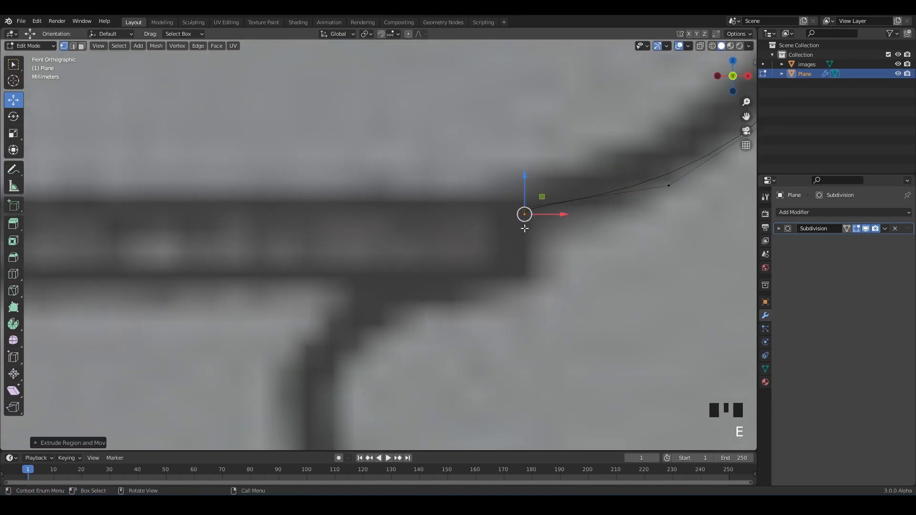
pyautogui.scroll(1, 522, 296)
pyautogui.keyDown('shift'); pyautogui.moveTo(522, 295); pyautogui.dragTo(550, 274, button='middle'); pyautogui.keyUp('shift')
pyautogui.press('e')
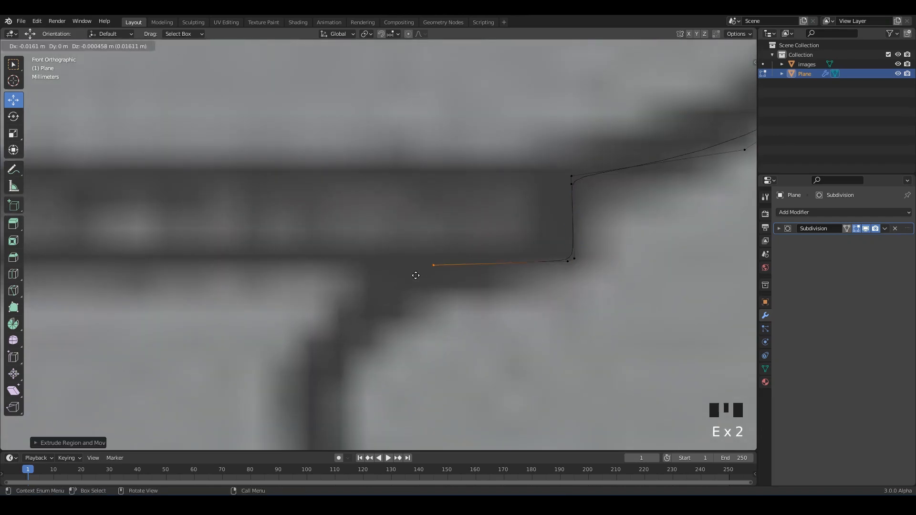
pyautogui.click(385, 280)
# Extrude vertices around the concave neck below the fillet toward the ledge underneath.
pyautogui.scroll(-2, 386, 280)
pyautogui.scroll(1, 481, 187)
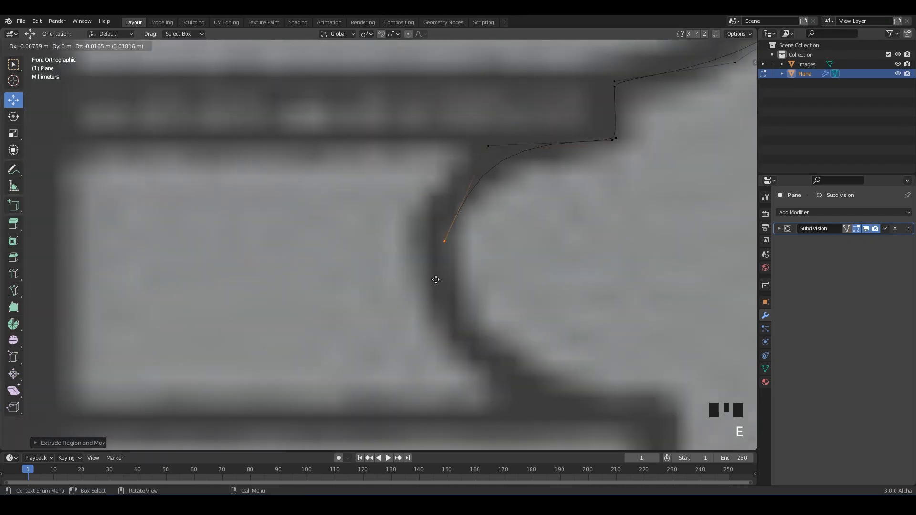
pyautogui.scroll(-1, 436, 280)
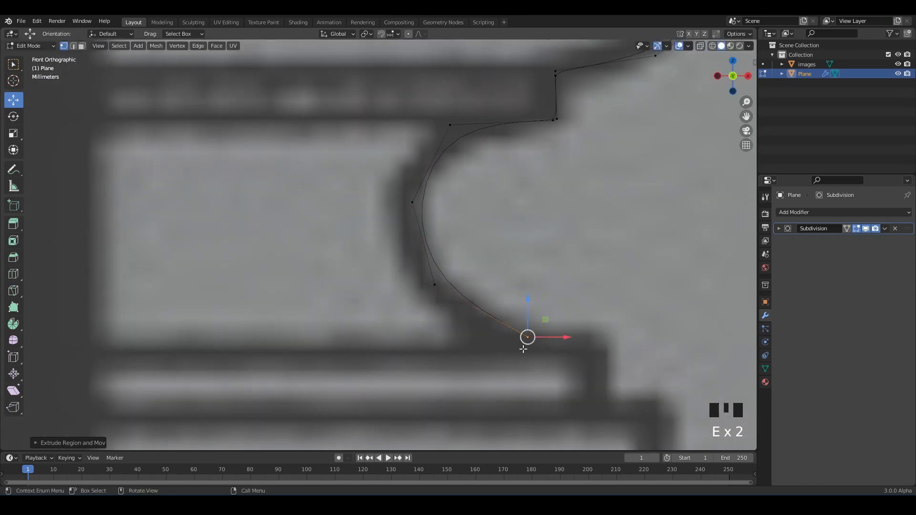
# Shift the concave neck's vertices outward or inward to fit its smoothed curve to the outline.
pyautogui.moveTo(524, 333); pyautogui.dragTo(509, 335)
pyautogui.click(434, 285)
pyautogui.moveTo(434, 284); pyautogui.dragTo(417, 288)
pyautogui.click(407, 202)
pyautogui.moveTo(407, 202); pyautogui.dragTo(387, 200)
pyautogui.click(450, 125)
pyautogui.moveTo(450, 125)
pyautogui.mouseDown()
pyautogui.moveTo(450, 133)
pyautogui.moveTo(453, 125)
pyautogui.mouseUp()
# Align the neck's end vertex with the ledge's upper corner and extrude the ledge's edge down with supporting vertices.
pyautogui.keyDown('shift'); pyautogui.moveTo(502, 205); pyautogui.dragTo(368, 100, button='middle'); pyautogui.keyUp('shift')
pyautogui.moveTo(501, 158); pyautogui.dragTo(450, 243)
pyautogui.scroll(2, 462, 177)
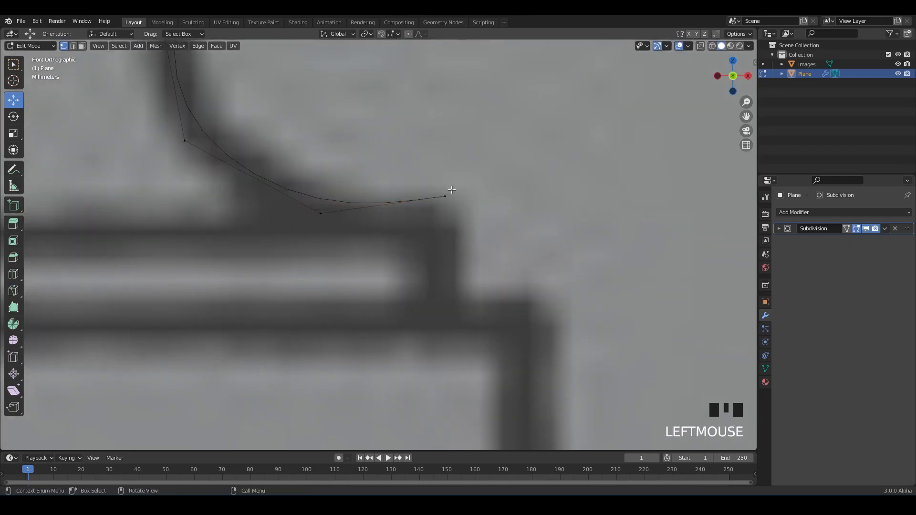
pyautogui.moveTo(444, 199); pyautogui.dragTo(444, 207)
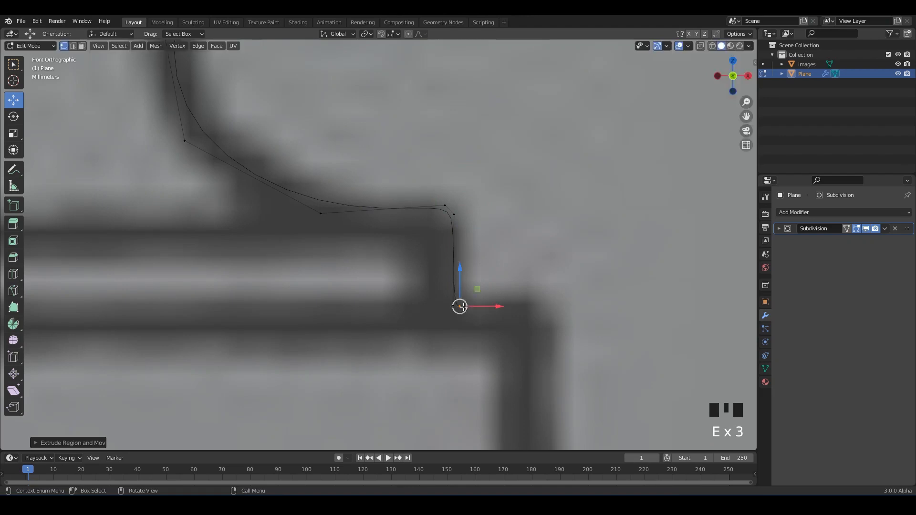
# Extrude the ledge outward to the square block's upper corner and down the block's side, with supporting vertices at the corner.
pyautogui.keyDown('shift'); pyautogui.moveTo(552, 306); pyautogui.dragTo(501, 242, button='middle'); pyautogui.keyUp('shift')
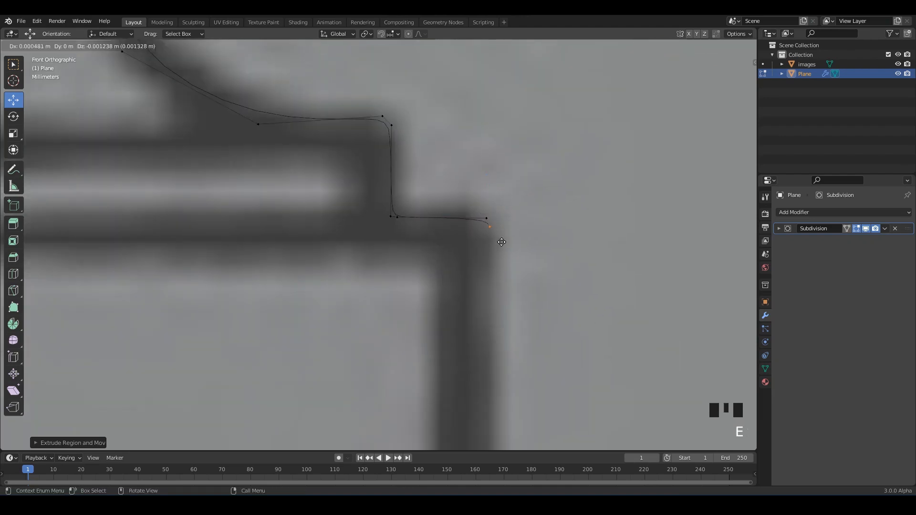
pyautogui.scroll(-5, 497, 275)
pyautogui.keyDown('shift'); pyautogui.moveTo(497, 276); pyautogui.dragTo(444, 182, button='middle'); pyautogui.keyUp('shift')
pyautogui.press('e')
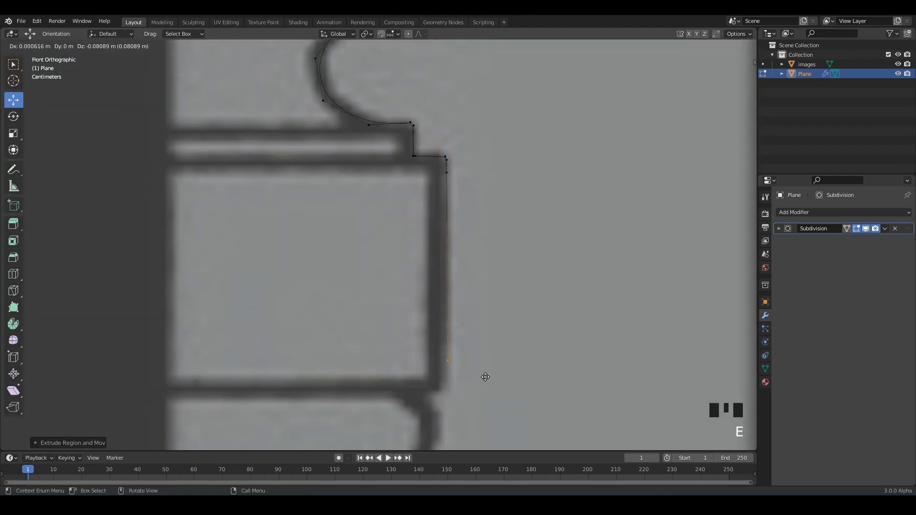
pyautogui.click(481, 390)
# Extrude the profile around the block's lower corner and inward along its underside.
pyautogui.scroll(4, 472, 372)
pyautogui.keyDown('shift'); pyautogui.moveTo(472, 372); pyautogui.dragTo(501, 286, button='middle'); pyautogui.keyUp('shift')
pyautogui.press('e')
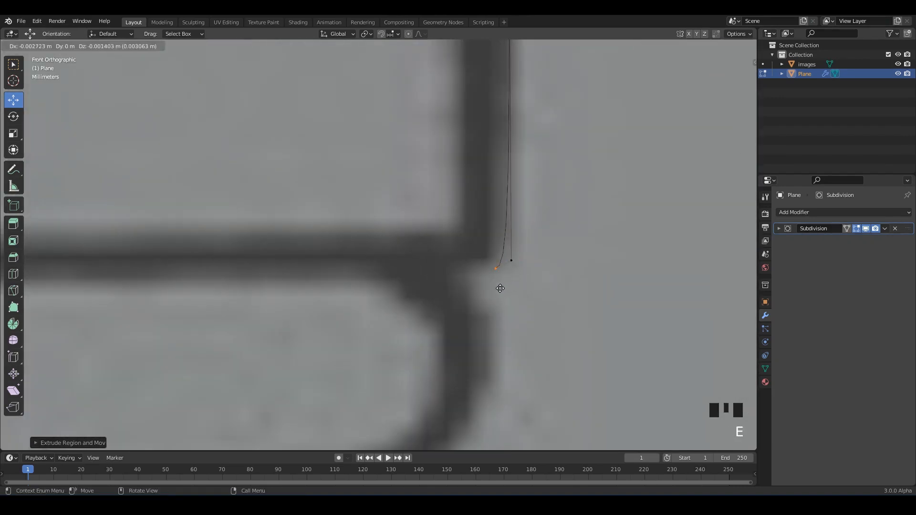
pyautogui.click(510, 290)
pyautogui.press('e')
pyautogui.click(442, 289)
# Extrude vertices around the rounded moulding below the block, ending at the corner of the fillet beneath it.
pyautogui.scroll(-1, 442, 289)
pyautogui.keyDown('shift'); pyautogui.moveTo(440, 286); pyautogui.dragTo(412, 227, button='middle'); pyautogui.keyUp('shift')
pyautogui.scroll(1, 411, 224)
pyautogui.press('e')
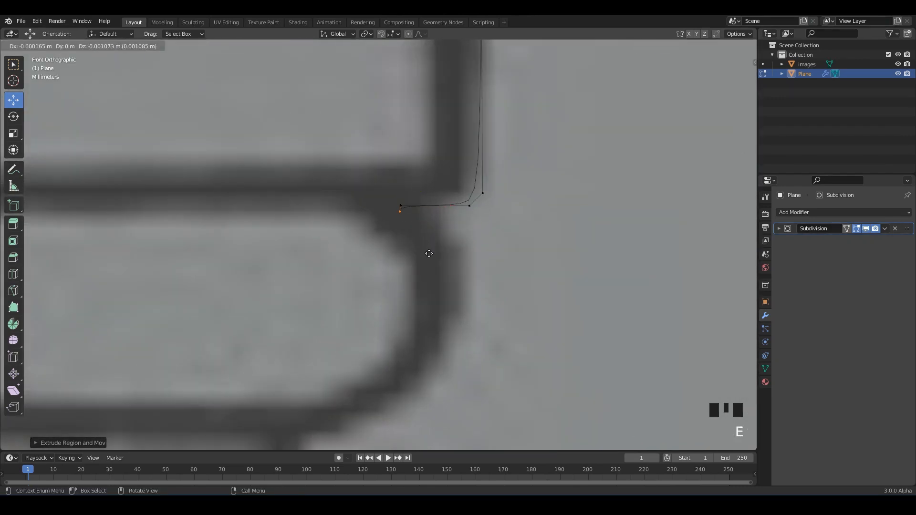
pyautogui.click(430, 254)
pyautogui.press('e')
pyautogui.click(473, 303)
pyautogui.keyDown('shift'); pyautogui.moveTo(462, 300); pyautogui.dragTo(526, 217, button='middle'); pyautogui.keyUp('shift')
pyautogui.press('e')
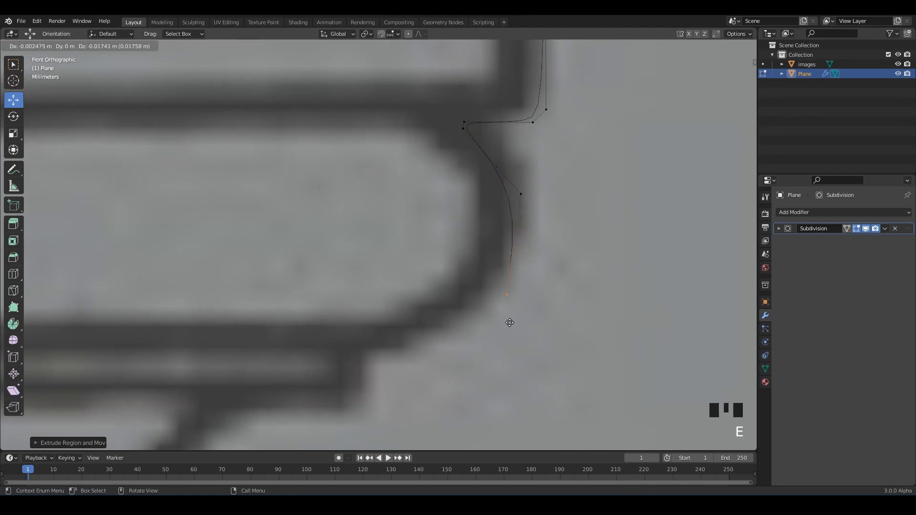
pyautogui.click(508, 320)
pyautogui.press('e')
pyautogui.click(344, 362)
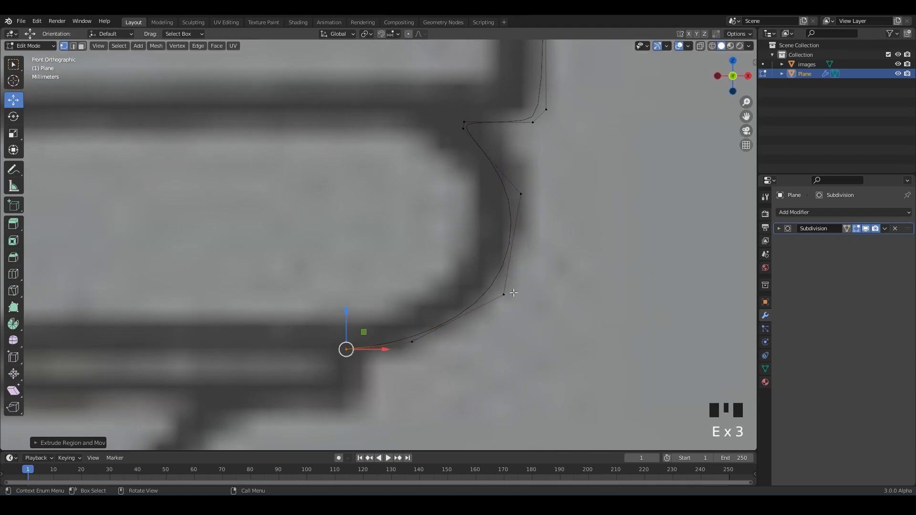
# Adjust the rounded moulding's curve vertices below the block to match the reference outline.
pyautogui.click(504, 294)
pyautogui.moveTo(483, 294); pyautogui.dragTo(489, 296)
pyautogui.click(412, 341)
pyautogui.moveTo(429, 340); pyautogui.dragTo(435, 342)
pyautogui.click(521, 193)
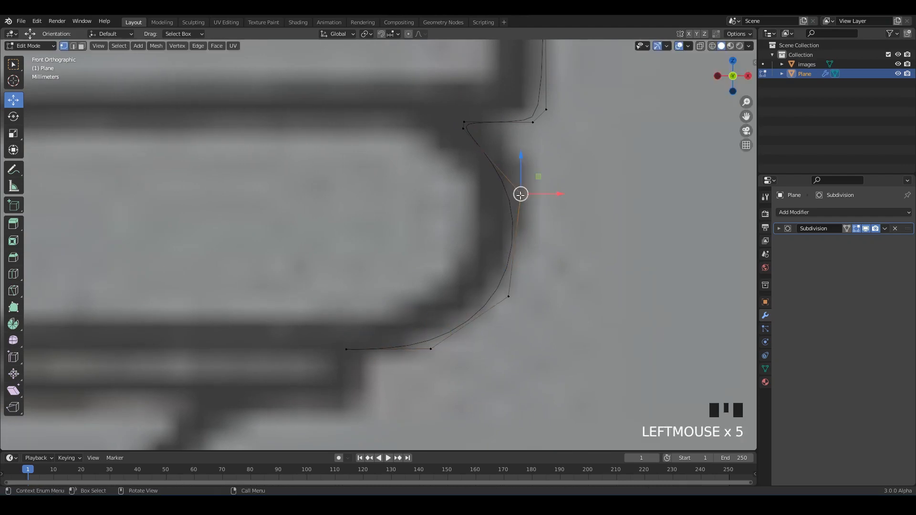
pyautogui.moveTo(520, 191); pyautogui.dragTo(519, 173)
# Extrude the fillet below the rounded moulding downward and inward to the next concave curve, with supporting vertices at its corners.
pyautogui.scroll(-3, 519, 174)
pyautogui.keyDown('shift'); pyautogui.moveTo(402, 325); pyautogui.dragTo(441, 246, button='middle'); pyautogui.keyUp('shift')
pyautogui.click(424, 262)
pyautogui.scroll(3, 432, 272)
pyautogui.press('e')
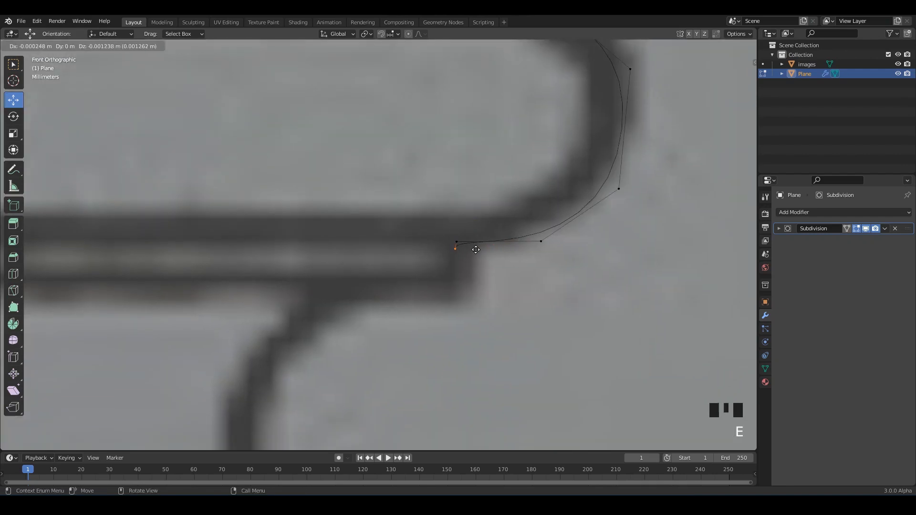
pyautogui.click(479, 249)
pyautogui.press('e')
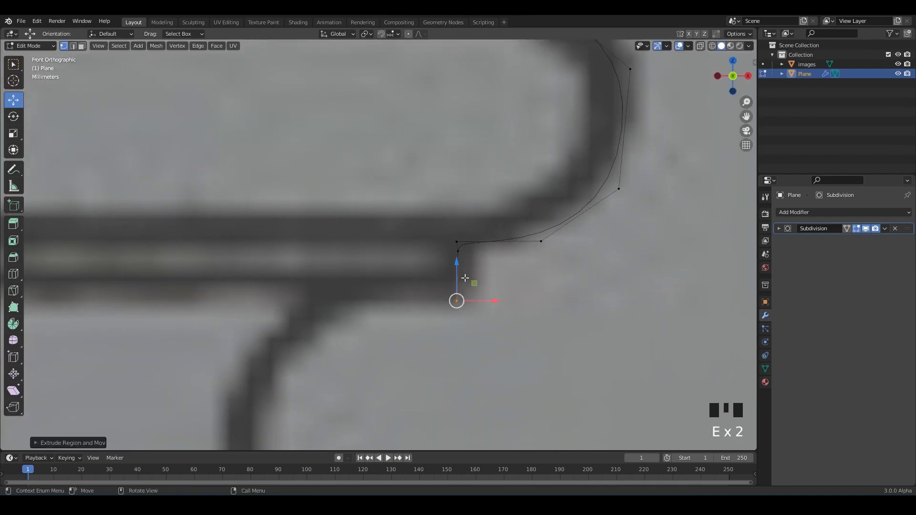
pyautogui.click(465, 279)
pyautogui.keyDown('shift'); pyautogui.moveTo(415, 309); pyautogui.dragTo(451, 300, button='middle'); pyautogui.keyUp('shift')
pyautogui.press('e')
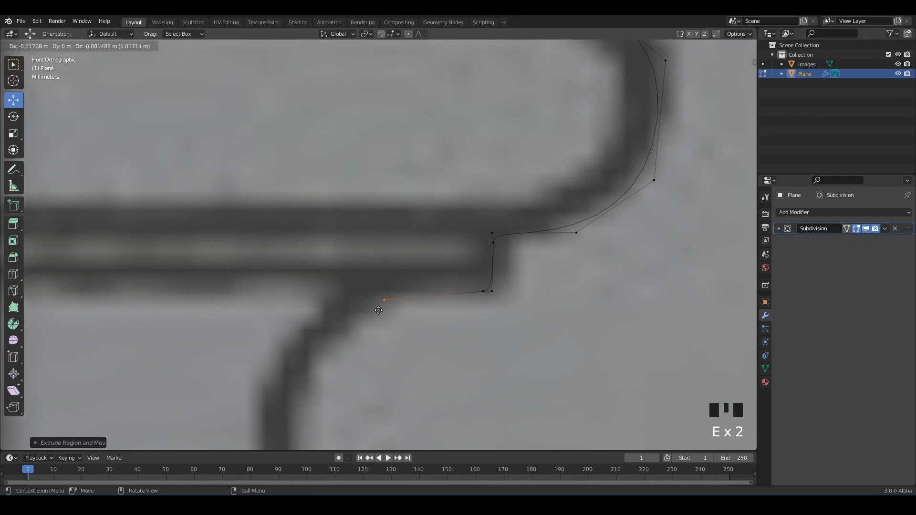
pyautogui.click(366, 301)
# Extrude vertices around the concave curve below this fillet to the upper corner of the next ledge.
pyautogui.scroll(-2, 381, 308)
pyautogui.keyDown('shift'); pyautogui.moveTo(396, 316); pyautogui.dragTo(516, 208, button='middle'); pyautogui.keyUp('shift')
pyautogui.scroll(1, 516, 208)
pyautogui.press('e')
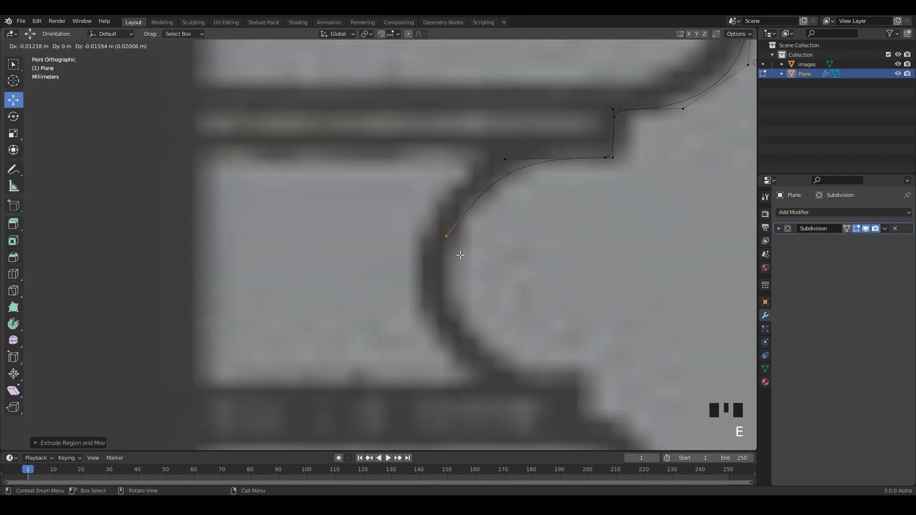
pyautogui.click(543, 380)
pyautogui.press('e')
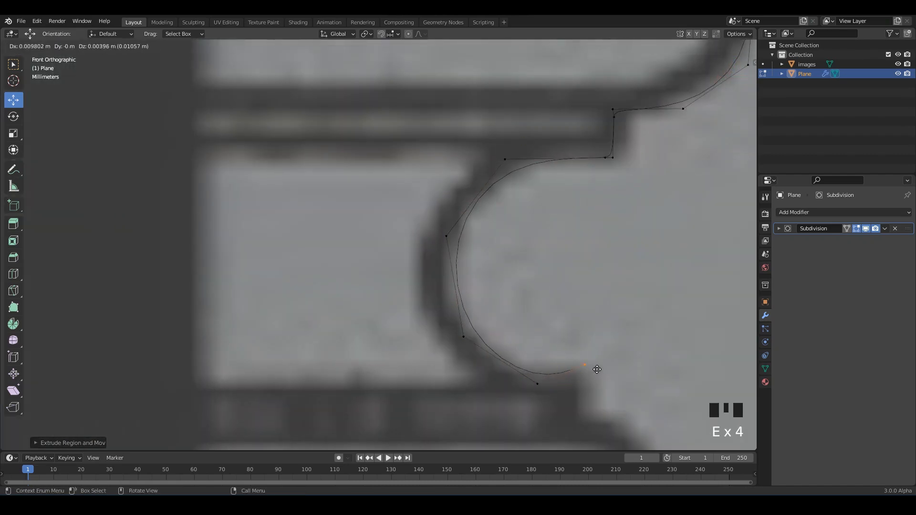
# Move the vertices of this concave curve inward so the smoothed line fits the outline.
pyautogui.moveTo(459, 335); pyautogui.dragTo(461, 336)
pyautogui.moveTo(463, 336); pyautogui.dragTo(441, 331)
pyautogui.moveTo(466, 210); pyautogui.dragTo(438, 211)
pyautogui.moveTo(507, 155); pyautogui.dragTo(483, 216)
pyautogui.click(442, 331)
pyautogui.moveTo(446, 334); pyautogui.dragTo(448, 333)
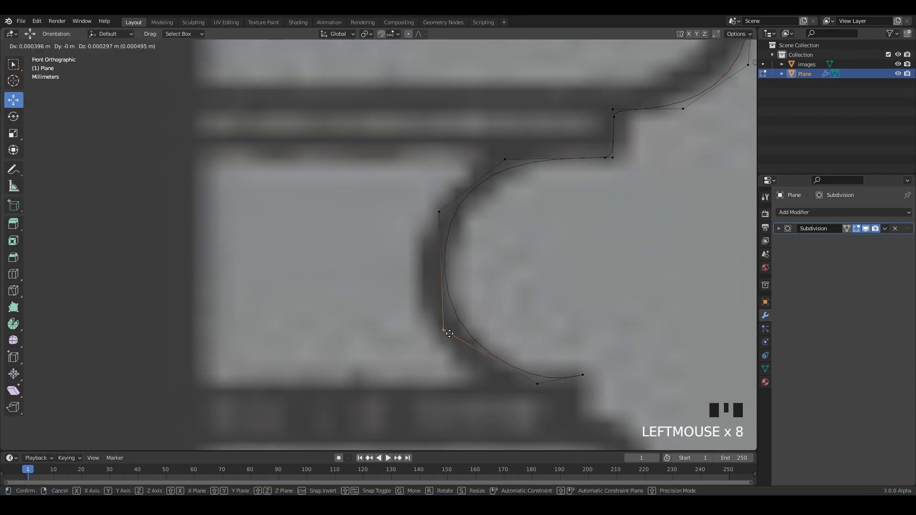
pyautogui.keyDown('shift'); pyautogui.moveTo(539, 358); pyautogui.dragTo(429, 253, button='middle'); pyautogui.keyUp('shift')
pyautogui.click(429, 278)
pyautogui.moveTo(430, 280); pyautogui.dragTo(421, 277)
# Extrude the ledge's edge from the curve's end vertex downward and outward, with supporting vertices near its corners.
pyautogui.click(469, 284)
pyautogui.keyDown('shift'); pyautogui.moveTo(469, 284); pyautogui.dragTo(435, 266, button='middle'); pyautogui.keyUp('shift')
pyautogui.scroll(1, 434, 266)
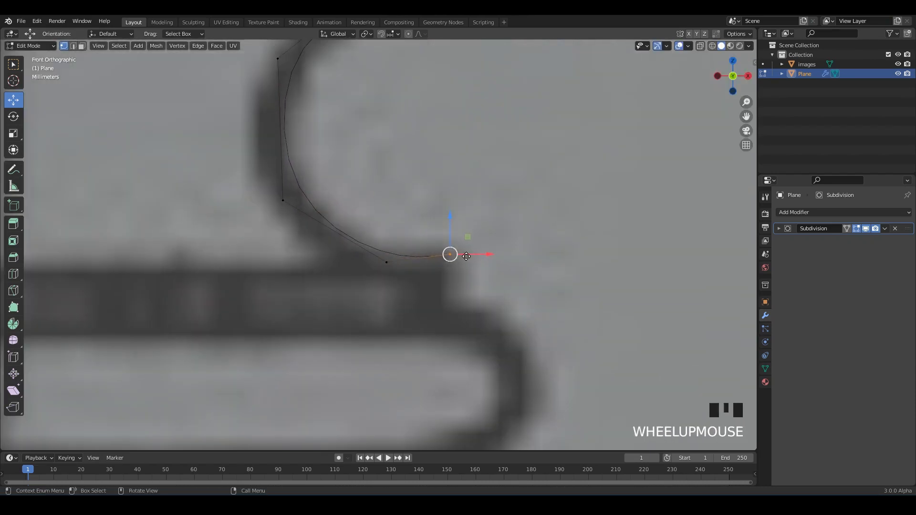
pyautogui.press('e')
pyautogui.click(465, 265)
pyautogui.press('e')
pyautogui.click(467, 319)
pyautogui.press('e')
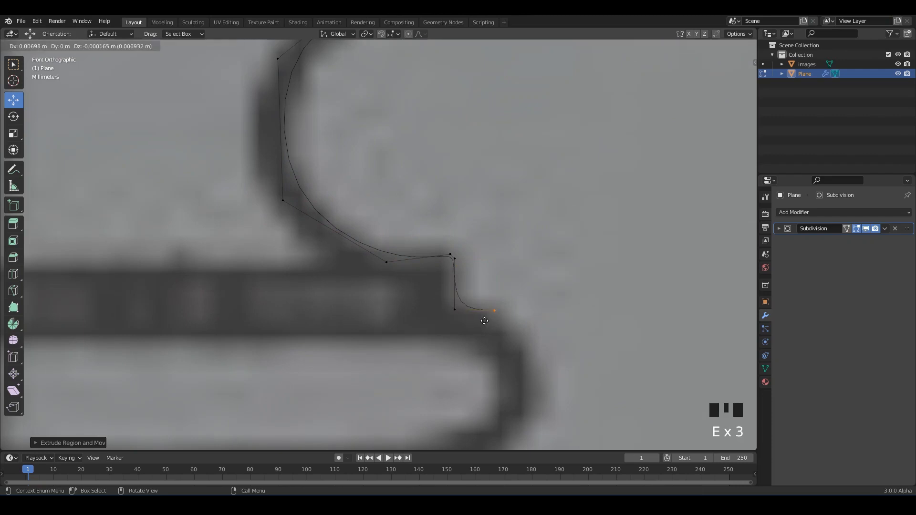
# Extrude vertices around the rounded ring below the ledge and inward along its underside to the next neck.
pyautogui.click(557, 366)
pyautogui.scroll(-2, 534, 342)
pyautogui.keyDown('shift'); pyautogui.moveTo(533, 342); pyautogui.dragTo(562, 248, button='middle'); pyautogui.keyUp('shift')
pyautogui.press('e')
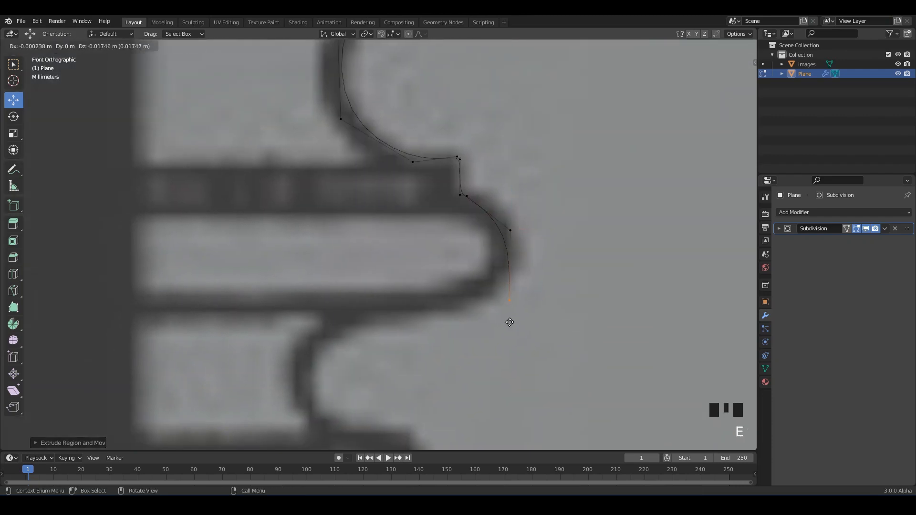
pyautogui.click(509, 321)
pyautogui.press('e')
pyautogui.click(340, 330)
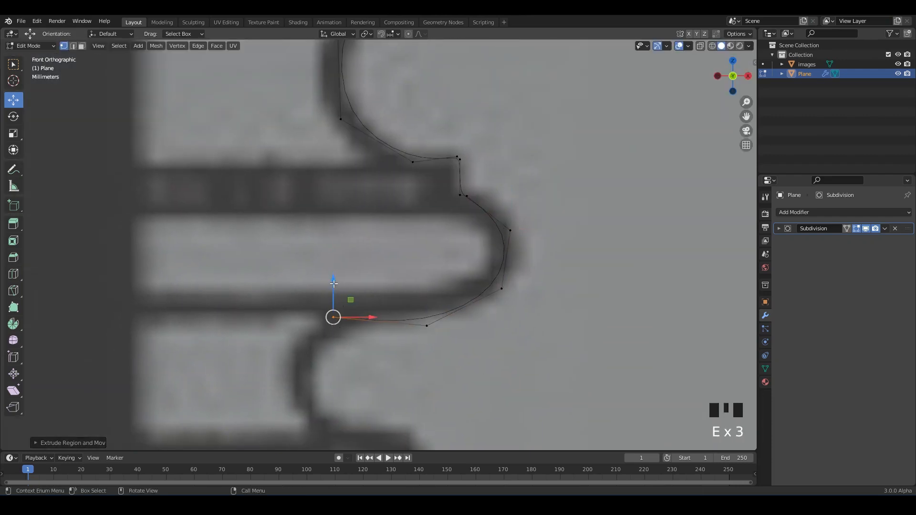
# Adjust the rounded ring's vertices so its smoothed curve follows the reference outline.
pyautogui.moveTo(333, 284); pyautogui.dragTo(334, 287)
pyautogui.scroll(1, 524, 308)
pyautogui.keyDown('shift'); pyautogui.moveTo(523, 309); pyautogui.dragTo(489, 309, button='middle'); pyautogui.keyUp('shift')
pyautogui.moveTo(433, 321); pyautogui.dragTo(373, 376)
pyautogui.moveTo(414, 342); pyautogui.dragTo(450, 339)
pyautogui.moveTo(514, 271); pyautogui.dragTo(504, 300)
pyautogui.moveTo(520, 207); pyautogui.dragTo(483, 246)
pyautogui.moveTo(502, 200); pyautogui.dragTo(502, 180)
pyautogui.moveTo(554, 259); pyautogui.dragTo(488, 327)
pyautogui.keyDown('shift'); pyautogui.moveTo(342, 320); pyautogui.dragTo(377, 285, button='middle'); pyautogui.keyUp('shift')
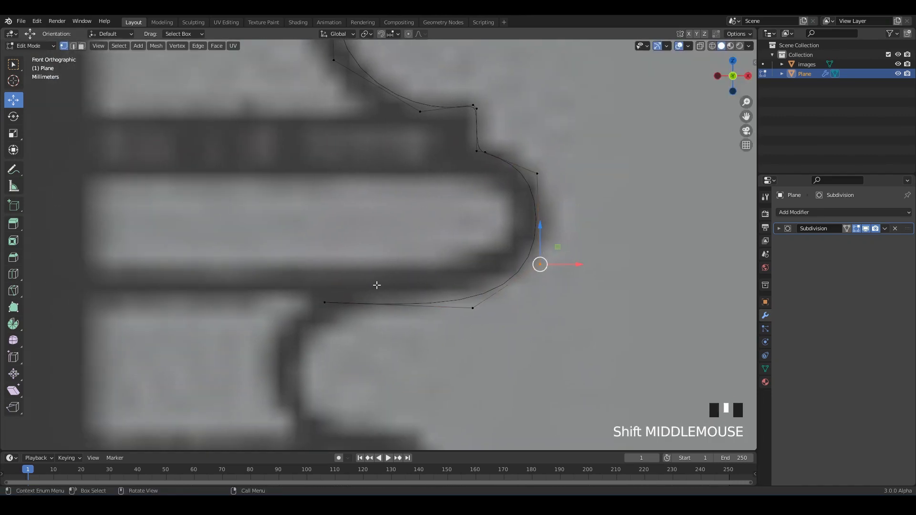
# Reposition the ring's inner end vertex and extrude vertices around the small concave neck to the next moulding's upper corner.
pyautogui.moveTo(369, 266); pyautogui.dragTo(313, 315)
pyautogui.keyDown('shift'); pyautogui.moveTo(380, 280); pyautogui.dragTo(460, 227, button='middle'); pyautogui.keyUp('shift')
pyautogui.scroll(2, 460, 228)
pyautogui.moveTo(412, 251); pyautogui.dragTo(437, 249)
pyautogui.keyDown('shift'); pyautogui.moveTo(465, 223); pyautogui.dragTo(502, 156, button='middle'); pyautogui.keyUp('shift')
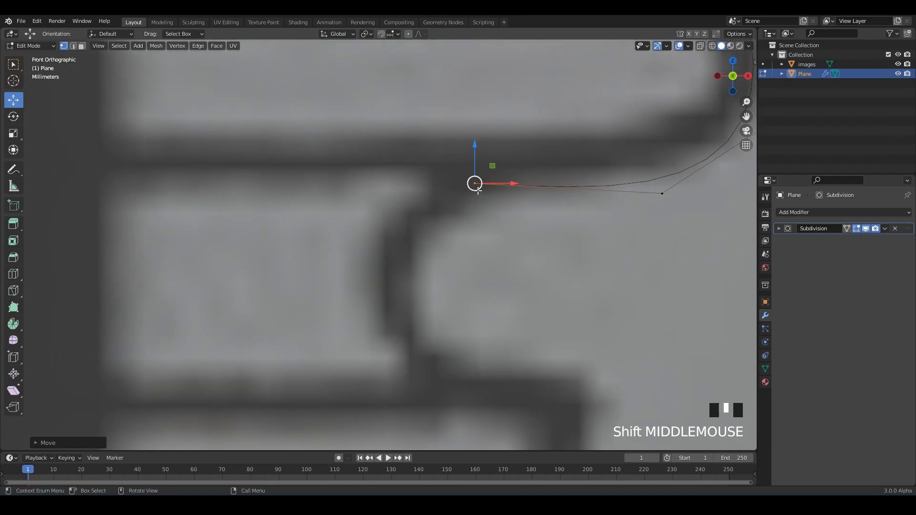
pyautogui.press('e')
pyautogui.click(435, 241)
pyautogui.keyDown('shift'); pyautogui.moveTo(435, 241); pyautogui.dragTo(423, 173, button='middle'); pyautogui.keyUp('shift')
pyautogui.press('e')
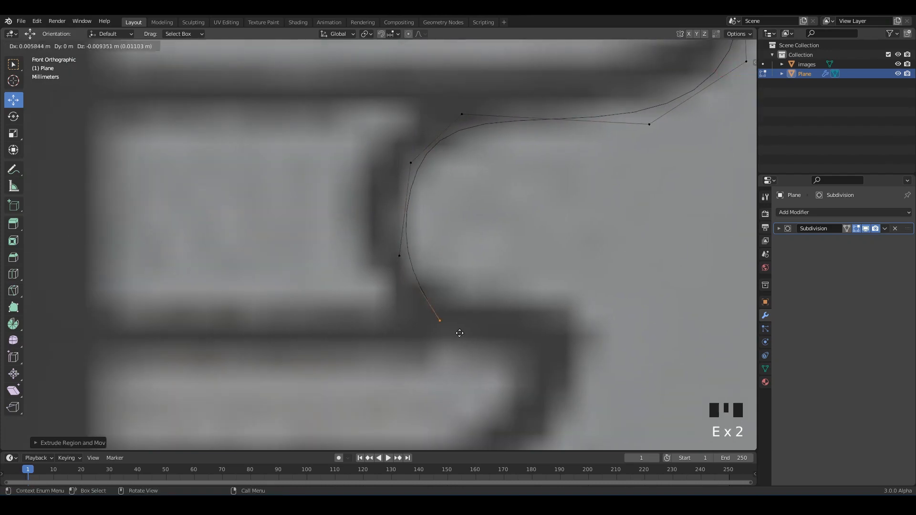
pyautogui.click(557, 323)
# Move the small concave neck's vertices inward to fit its curve to the outline.
pyautogui.moveTo(441, 227); pyautogui.dragTo(351, 288)
pyautogui.moveTo(399, 256); pyautogui.dragTo(383, 259)
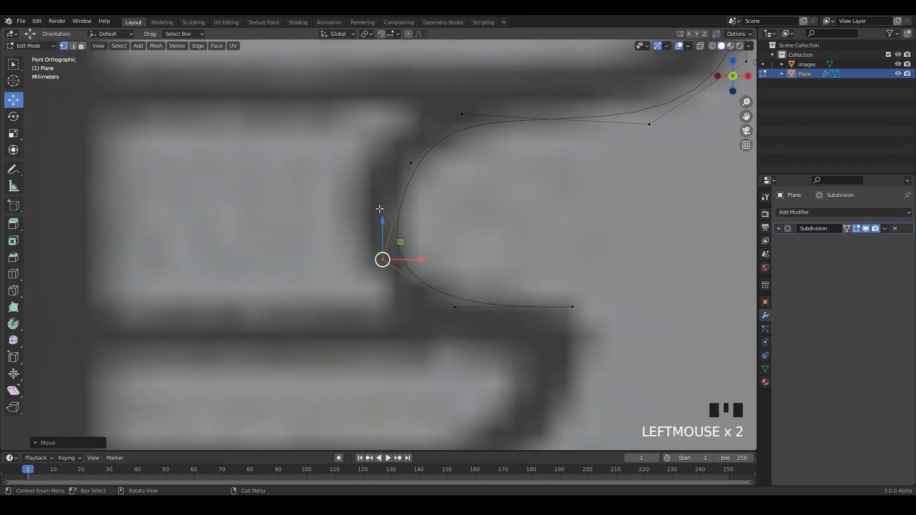
pyautogui.moveTo(431, 185); pyautogui.dragTo(401, 168)
pyautogui.keyDown('shift'); pyautogui.moveTo(444, 237); pyautogui.dragTo(413, 176, button='middle'); pyautogui.keyUp('shift')
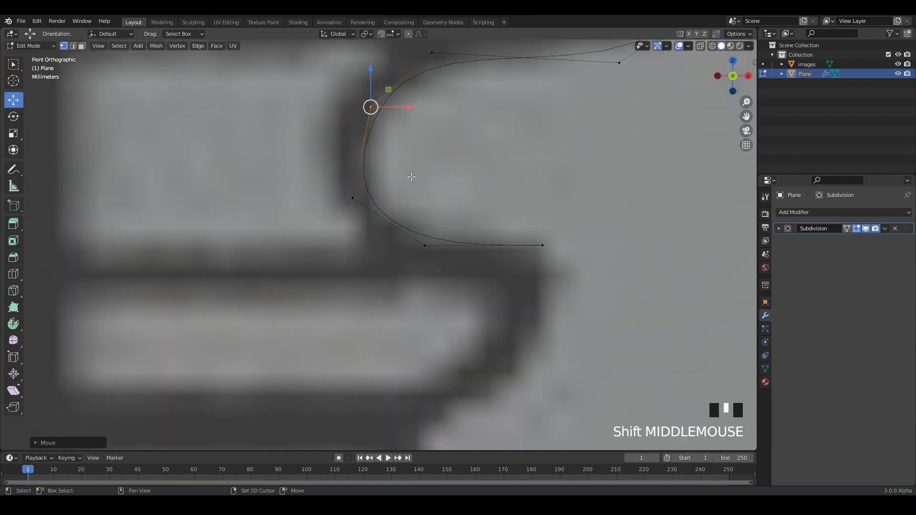
pyautogui.moveTo(371, 107); pyautogui.dragTo(348, 86)
pyautogui.moveTo(448, 178); pyautogui.dragTo(400, 285)
pyautogui.keyDown('shift'); pyautogui.moveTo(399, 285); pyautogui.dragTo(411, 266, button='middle'); pyautogui.keyUp('shift')
# Extrude vertices from the upper corner around the moulding below the small neck to its junction with the tapered shaft.
pyautogui.click(554, 227)
pyautogui.keyDown('shift'); pyautogui.moveTo(554, 226); pyautogui.dragTo(581, 174, button='middle'); pyautogui.keyUp('shift')
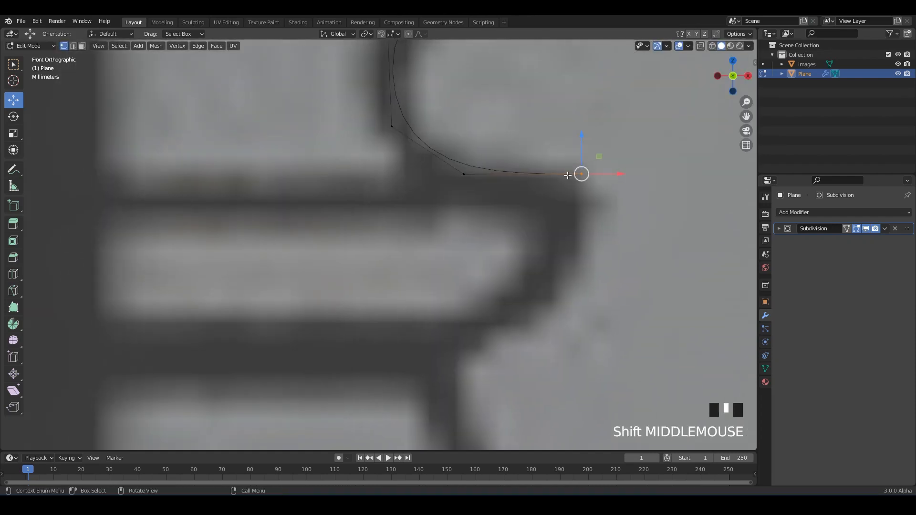
pyautogui.press('e')
pyautogui.click(591, 225)
pyautogui.scroll(2, 537, 184)
pyautogui.press('e')
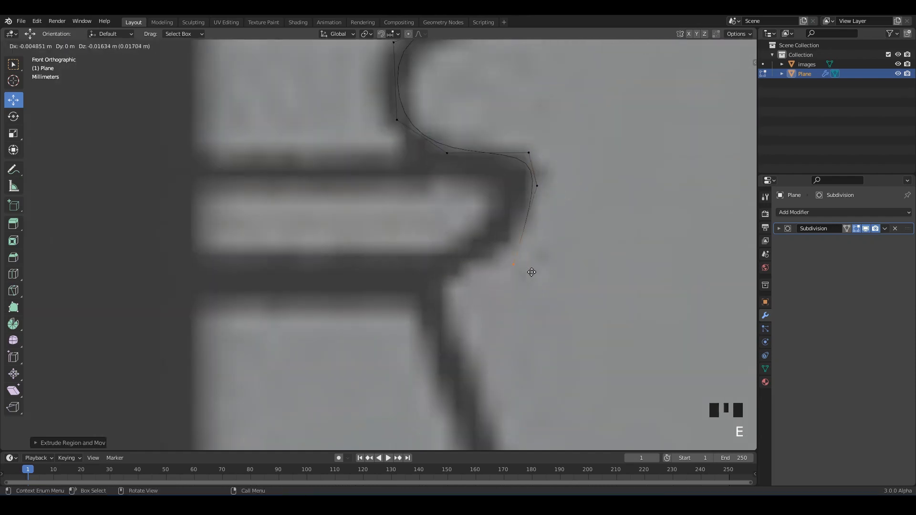
pyautogui.click(414, 315)
# Adjust the outer vertices and upper corner vertex of the moulding above the tapered shaft.
pyautogui.click(519, 252)
pyautogui.moveTo(524, 252); pyautogui.dragTo(538, 254)
pyautogui.click(539, 197)
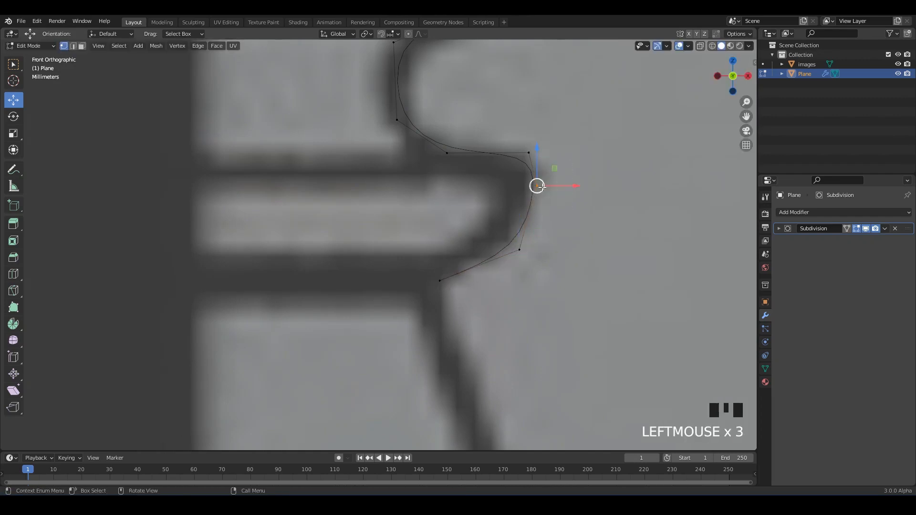
pyautogui.moveTo(539, 198); pyautogui.dragTo(535, 219)
pyautogui.click(528, 153)
pyautogui.moveTo(528, 152); pyautogui.dragTo(526, 153)
# Shift the moulding's end vertex outward and refine its neighbouring curve vertices to match the outline.
pyautogui.scroll(1, 502, 241)
pyautogui.keyDown('shift'); pyautogui.moveTo(503, 241); pyautogui.dragTo(471, 197, button='middle'); pyautogui.keyUp('shift')
pyautogui.moveTo(404, 215); pyautogui.dragTo(440, 251)
pyautogui.moveTo(426, 234); pyautogui.dragTo(443, 217)
pyautogui.click(516, 207)
pyautogui.moveTo(516, 206)
pyautogui.mouseDown()
pyautogui.moveTo(517, 225)
pyautogui.moveTo(514, 217)
pyautogui.mouseUp()
pyautogui.click(532, 154)
pyautogui.moveTo(533, 154); pyautogui.dragTo(537, 156)
pyautogui.keyDown('shift'); pyautogui.moveTo(475, 208); pyautogui.dragTo(490, 178, button='middle'); pyautogui.keyUp('shift')
# Extrude vertices along the tapered shaft's outer edge to the top of the rounded moulding beneath it.
pyautogui.click(457, 178)
pyautogui.press('e')
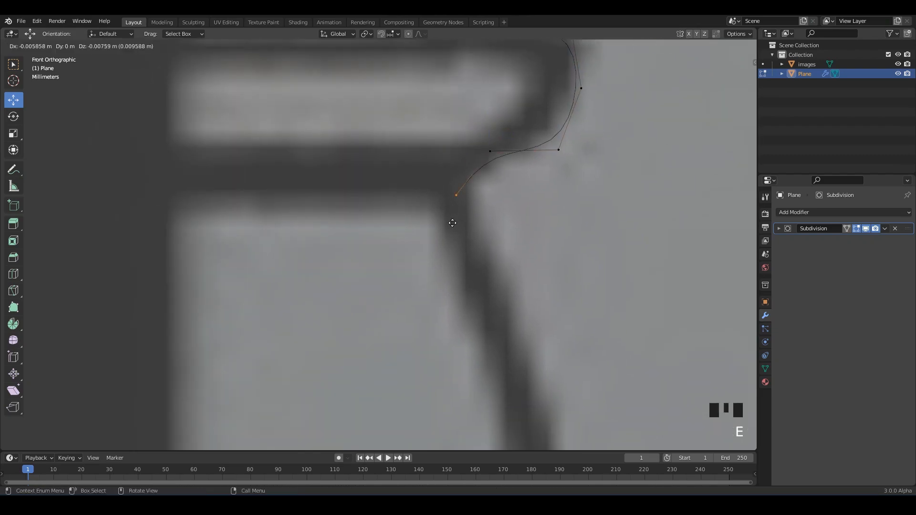
pyautogui.scroll(-2, 452, 223)
pyautogui.scroll(2, 434, 214)
pyautogui.scroll(-3, 474, 286)
pyautogui.scroll(3, 425, 258)
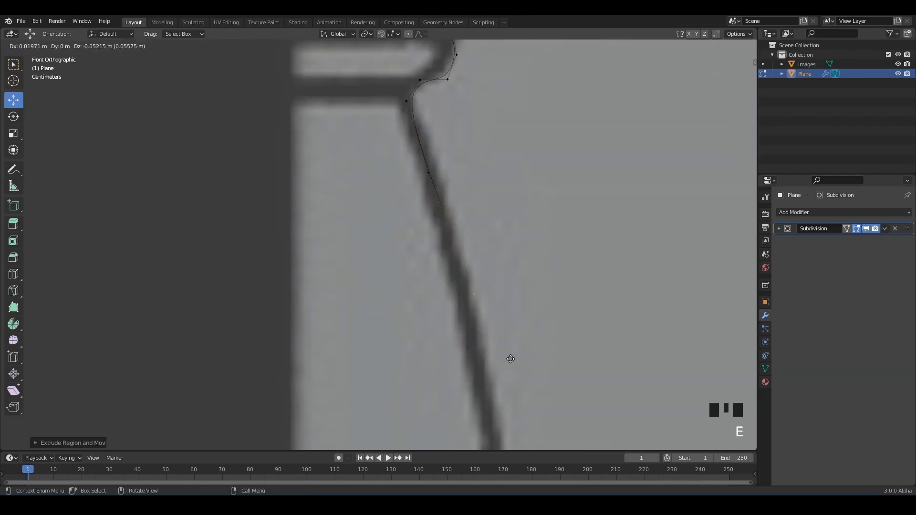
pyautogui.scroll(2, 446, 151)
pyautogui.press('e')
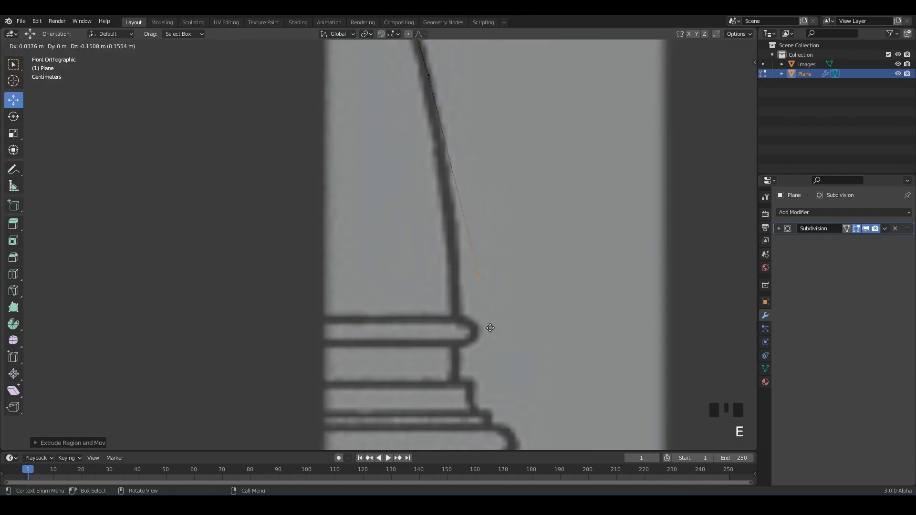
pyautogui.scroll(4, 476, 309)
pyautogui.press('e')
pyautogui.click(416, 275)
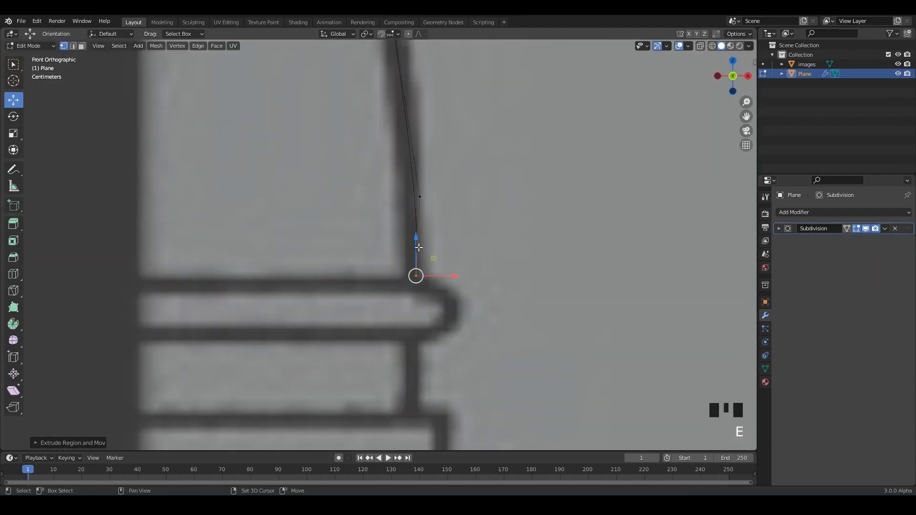
# Extrude vertices outward around the rounded moulding at the shaft's lower end and back in below it.
pyautogui.scroll(3, 413, 176)
pyautogui.press('e')
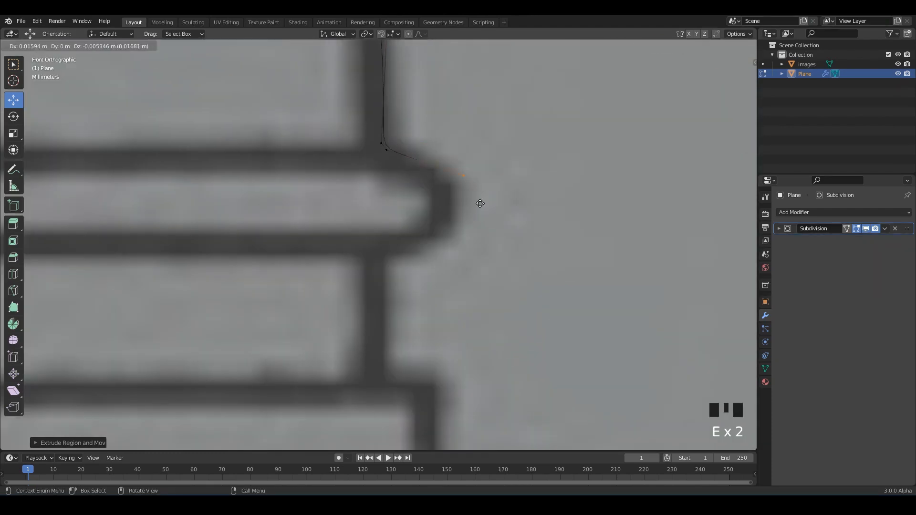
pyautogui.click(471, 210)
pyautogui.scroll(1, 472, 215)
pyautogui.press('e')
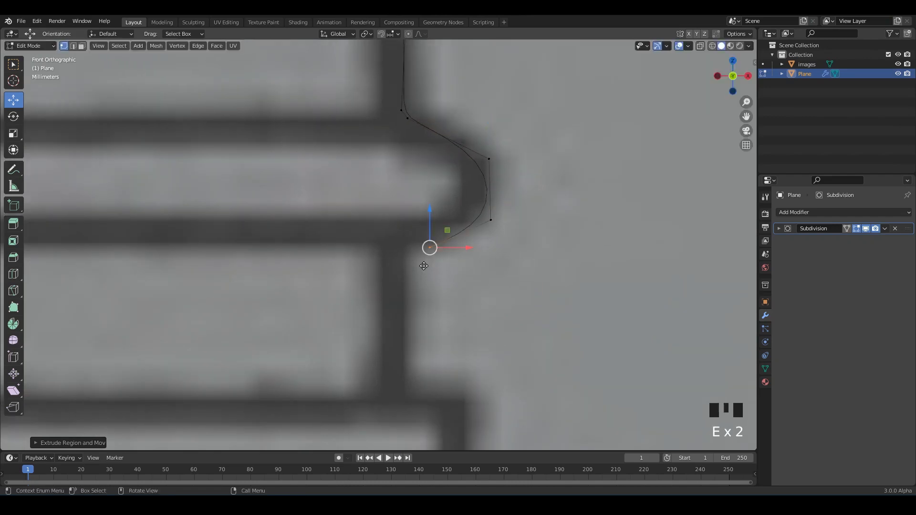
# Raise the moulding's upper corner vertex and shift its lower vertices outward to match the outline.
pyautogui.moveTo(490, 159); pyautogui.dragTo(487, 135)
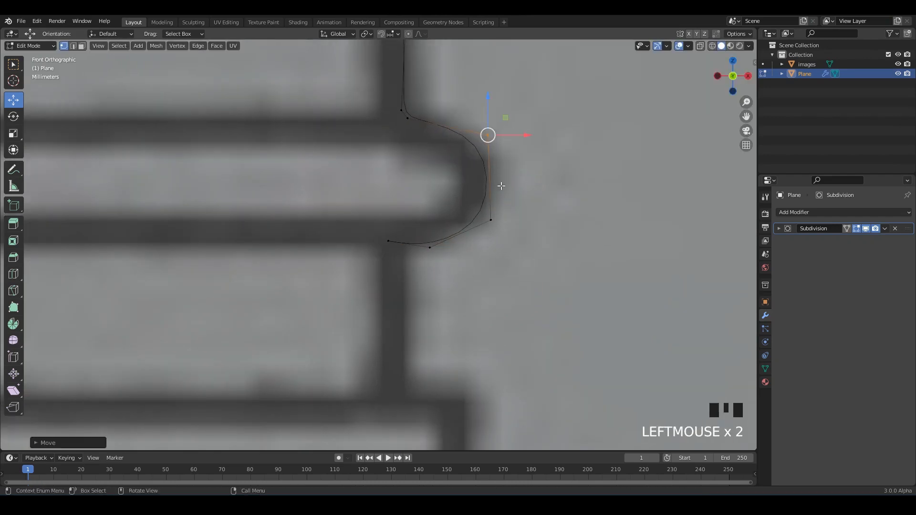
pyautogui.moveTo(427, 254); pyautogui.dragTo(427, 254)
pyautogui.moveTo(429, 249); pyautogui.dragTo(453, 243)
pyautogui.keyDown('shift'); pyautogui.moveTo(383, 250); pyautogui.dragTo(407, 158, button='middle'); pyautogui.keyUp('shift')
pyautogui.moveTo(406, 157); pyautogui.dragTo(419, 141)
pyautogui.moveTo(453, 148); pyautogui.dragTo(469, 148)
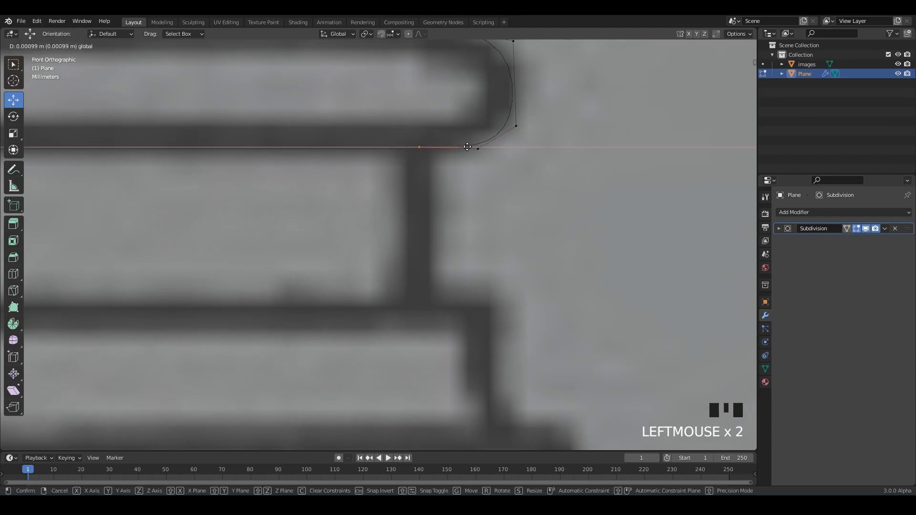
# Extrude vertices down the short straight neck and outward to the corner of the first step.
pyautogui.keyDown('shift'); pyautogui.moveTo(439, 133); pyautogui.dragTo(444, 125, button='middle'); pyautogui.keyUp('shift')
pyautogui.press('e')
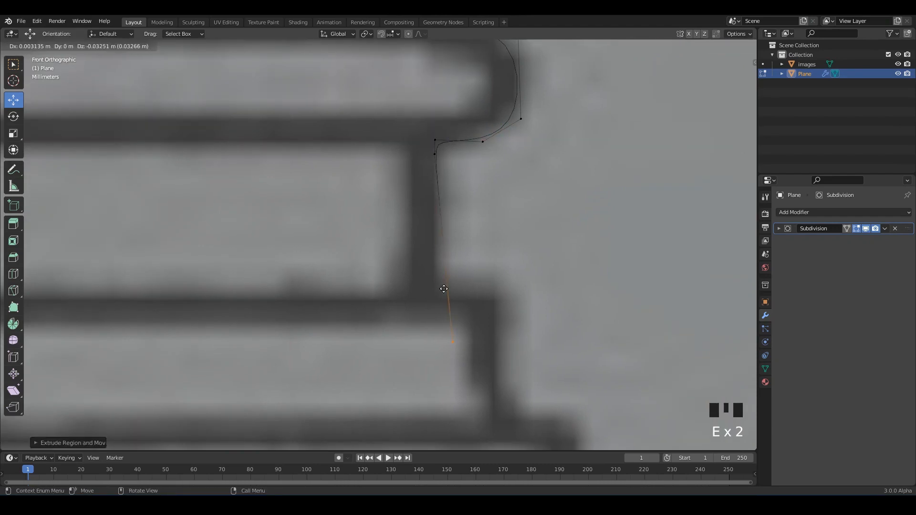
pyautogui.keyDown('shift'); pyautogui.moveTo(442, 266); pyautogui.dragTo(421, 197, button='middle'); pyautogui.keyUp('shift')
pyautogui.press('e')
pyautogui.click(454, 263)
pyautogui.press('e')
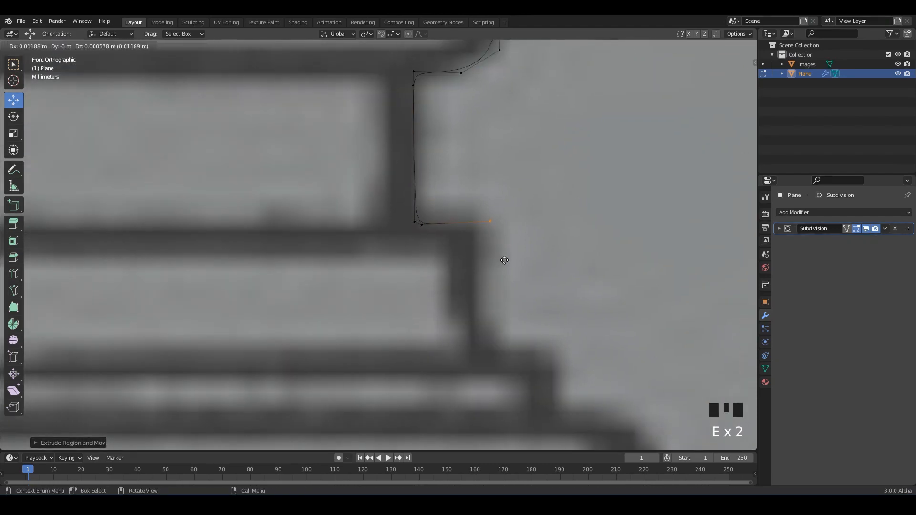
pyautogui.click(503, 262)
# Extrude vertices around the two steps to the large rounded moulding and adjust the lower step's corner vertex.
pyautogui.scroll(-1, 503, 262)
pyautogui.keyDown('shift'); pyautogui.moveTo(495, 253); pyautogui.dragTo(493, 203, button='middle'); pyautogui.keyUp('shift')
pyautogui.press('e')
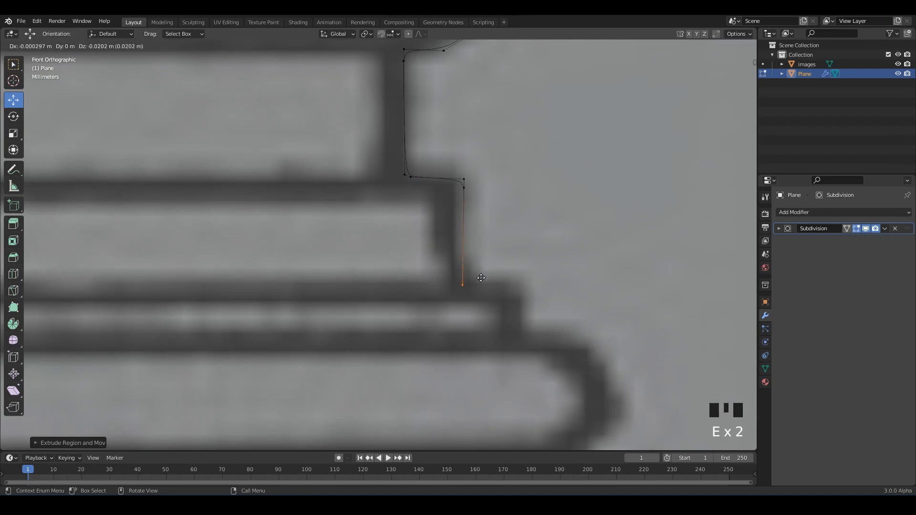
pyautogui.click(480, 277)
pyautogui.keyDown('shift'); pyautogui.scroll(2, 477, 267); pyautogui.keyUp('shift')
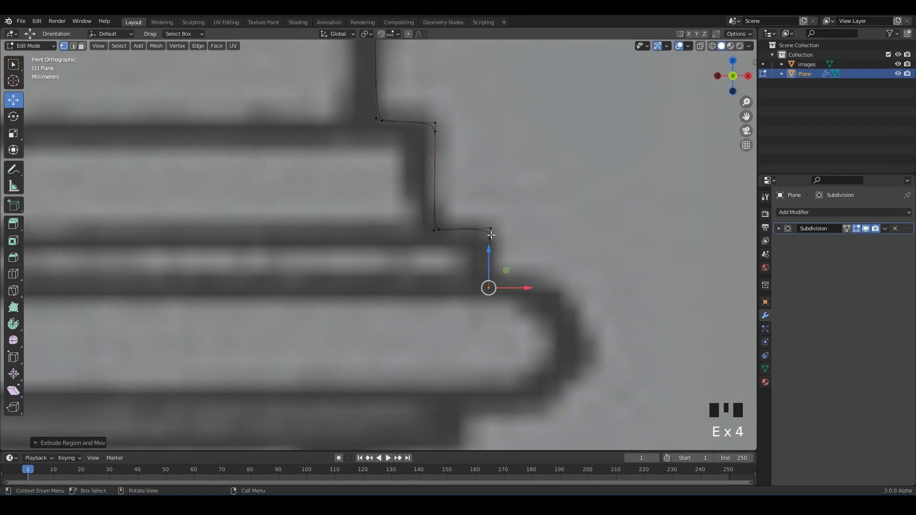
pyautogui.click(486, 230)
pyautogui.moveTo(524, 229); pyautogui.dragTo(519, 230)
pyautogui.keyDown('shift'); pyautogui.moveTo(519, 230); pyautogui.dragTo(463, 185, button='middle'); pyautogui.keyUp('shift')
# Extrude vertices around the large rounded moulding below the steps, ending at the inset fillet beneath it.
pyautogui.click(438, 252)
pyautogui.click(445, 252)
pyautogui.press('e')
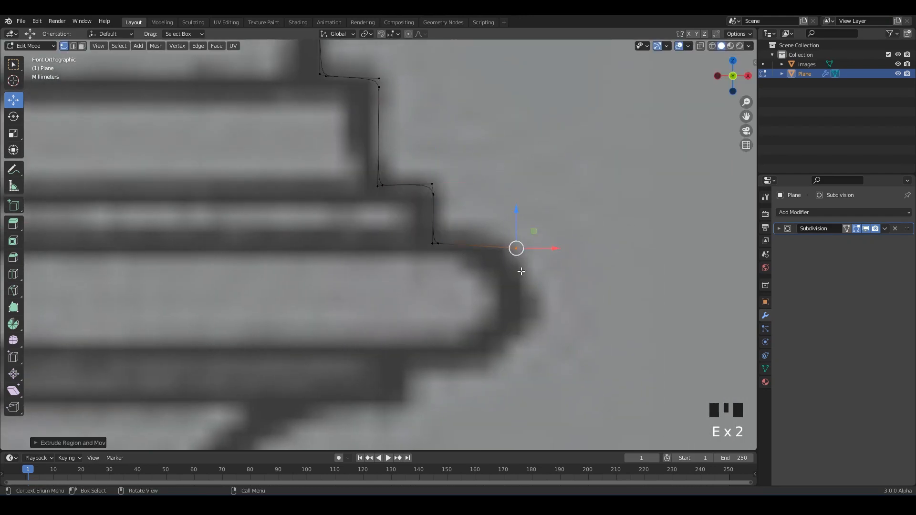
pyautogui.keyDown('shift'); pyautogui.moveTo(521, 272); pyautogui.dragTo(527, 224, button='middle'); pyautogui.keyUp('shift')
pyautogui.press('e')
pyautogui.click(547, 260)
pyautogui.keyDown('shift'); pyautogui.moveTo(547, 260); pyautogui.dragTo(566, 232, button='middle'); pyautogui.keyUp('shift')
pyautogui.press('e')
pyautogui.click(522, 288)
pyautogui.press('e')
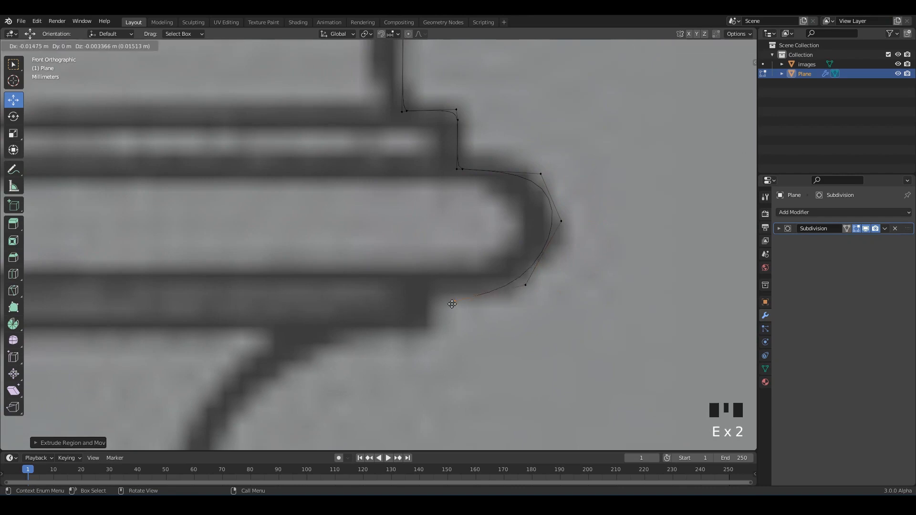
pyautogui.click(434, 283)
# Move the large moulding's lower corner vertex outward and fine-tune its outermost vertex to fit the outline.
pyautogui.moveTo(535, 268); pyautogui.dragTo(516, 296)
pyautogui.moveTo(525, 285); pyautogui.dragTo(544, 282)
pyautogui.moveTo(579, 208); pyautogui.dragTo(550, 253)
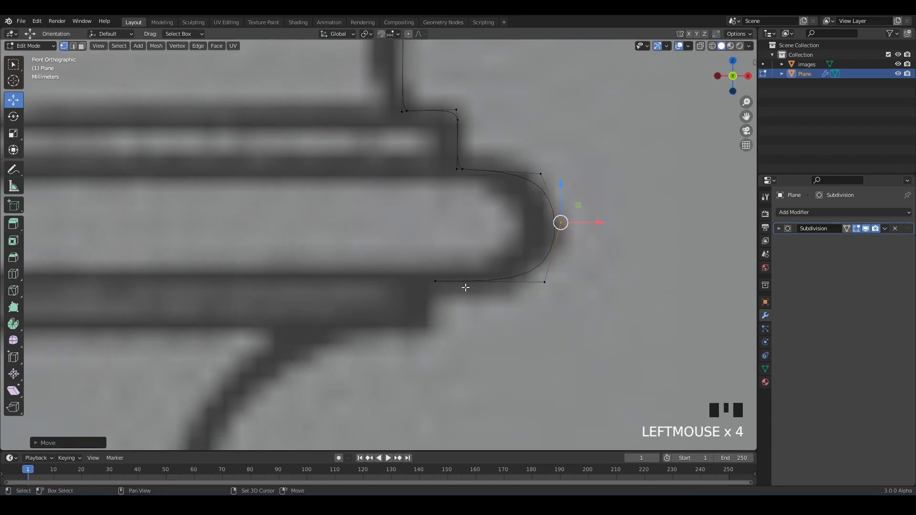
pyautogui.click(487, 235)
# Extrude vertices down the inset fillet and inward beneath it to the start of the concave curve.
pyautogui.keyDown('shift'); pyautogui.moveTo(465, 288); pyautogui.dragTo(523, 243, button='middle'); pyautogui.keyUp('shift')
pyautogui.press('e')
pyautogui.click(521, 231)
pyautogui.press('e')
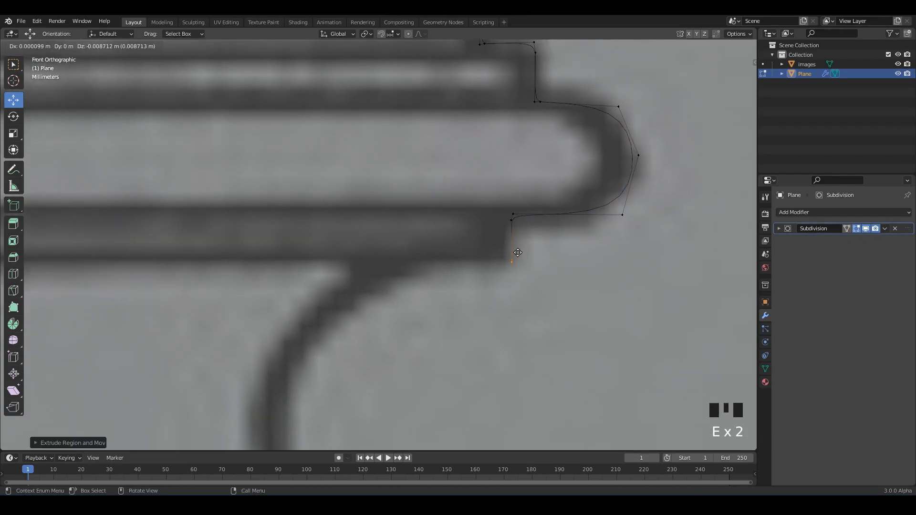
pyautogui.click(517, 252)
pyautogui.press('e')
pyautogui.click(508, 276)
pyautogui.press('e')
pyautogui.click(380, 278)
# Extrude vertices down along the large concave curve of the outline.
pyautogui.keyDown('shift'); pyautogui.moveTo(367, 290); pyautogui.dragTo(526, 208, button='middle'); pyautogui.keyUp('shift')
pyautogui.press('e')
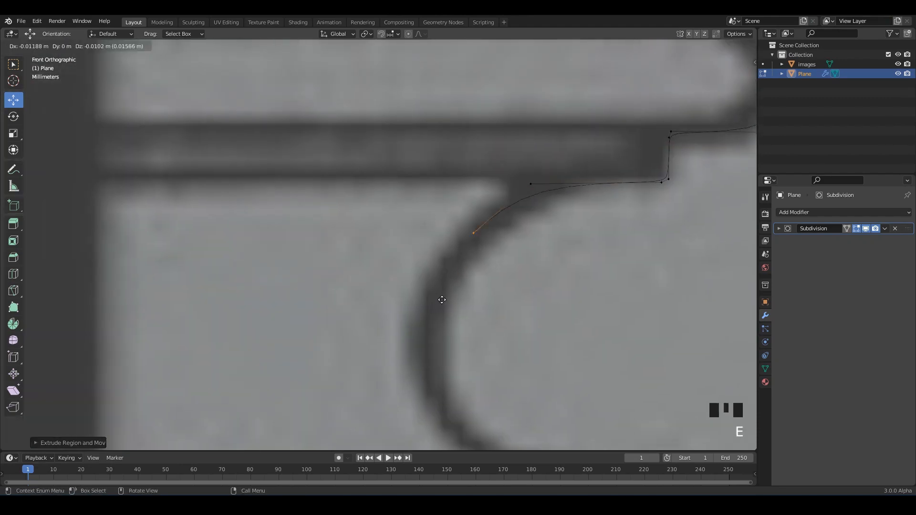
pyautogui.click(418, 359)
pyautogui.keyDown('shift'); pyautogui.moveTo(493, 329); pyautogui.dragTo(418, 210, button='middle'); pyautogui.keyUp('shift')
pyautogui.press('e')
pyautogui.click(441, 334)
# Shift the large concave curve's vertices inward to follow the outline.
pyautogui.moveTo(315, 120); pyautogui.dragTo(396, 200)
pyautogui.moveTo(381, 173); pyautogui.dragTo(355, 173)
pyautogui.click(399, 297)
pyautogui.moveTo(399, 297); pyautogui.dragTo(383, 299)
pyautogui.keyDown('shift'); pyautogui.moveTo(383, 299); pyautogui.dragTo(350, 222, button='middle'); pyautogui.keyUp('shift')
# Extrude a vertex to the foot of the concave curve and lower the preceding vertex to round the bend.
pyautogui.press('e')
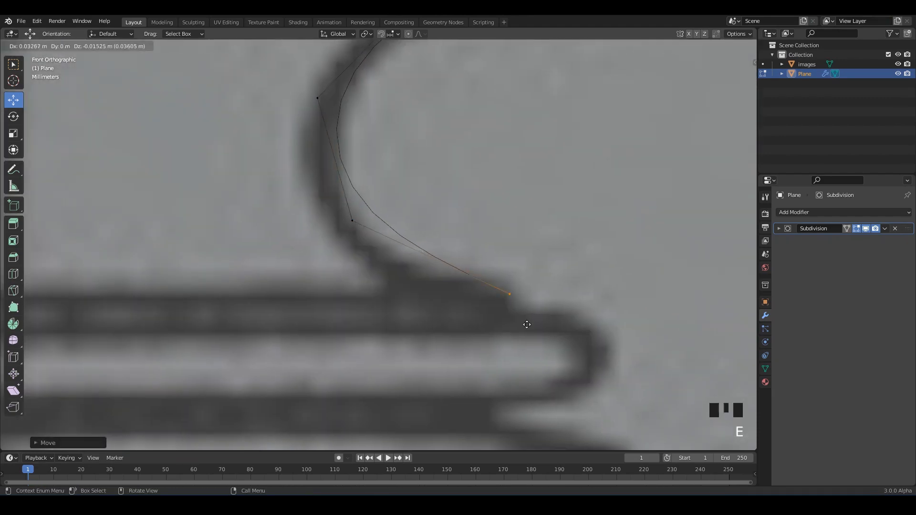
pyautogui.click(517, 317)
pyautogui.moveTo(352, 220); pyautogui.dragTo(333, 258)
pyautogui.keyDown('shift'); pyautogui.moveTo(334, 257); pyautogui.dragTo(182, 204, button='middle'); pyautogui.keyUp('shift')
pyautogui.click(336, 222)
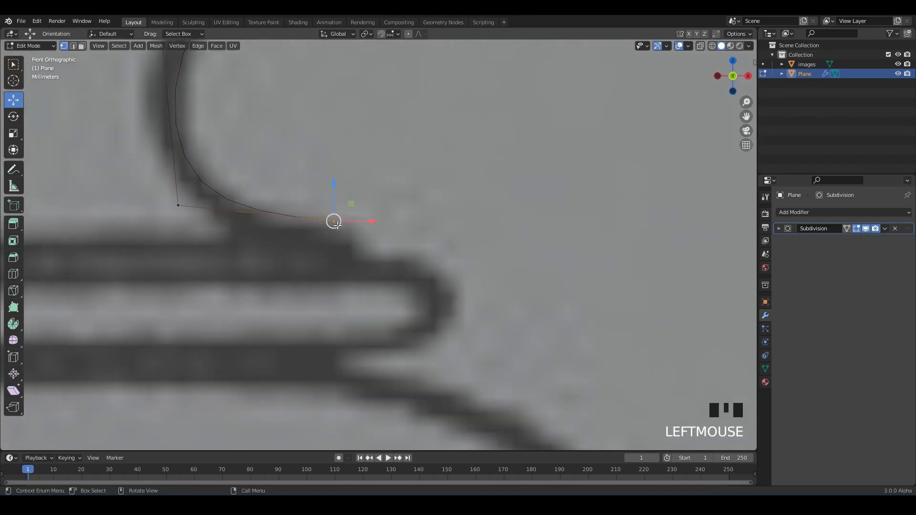
# Extrude vertices down the small step below the concave curve and around the small rounded moulding.
pyautogui.press('e')
pyautogui.click(358, 259)
pyautogui.press('e')
pyautogui.click(434, 266)
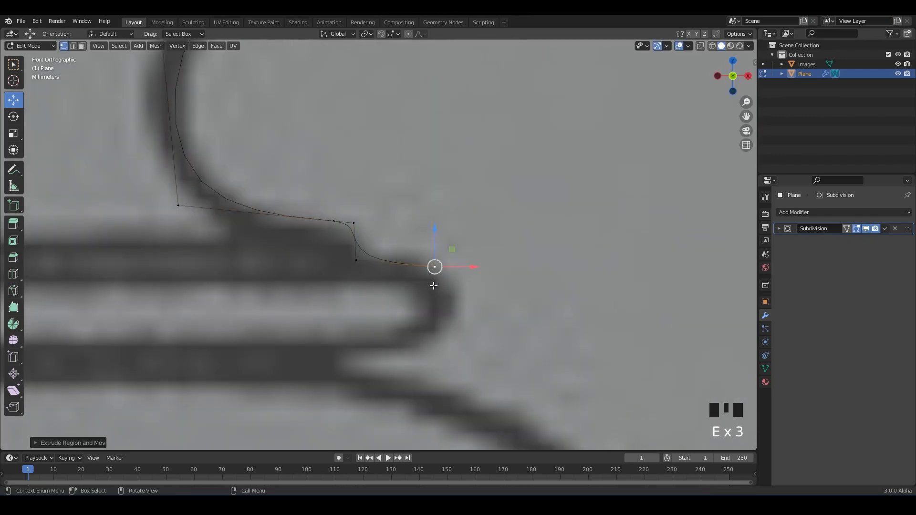
pyautogui.keyDown('shift'); pyautogui.moveTo(465, 353); pyautogui.dragTo(536, 290, button='middle'); pyautogui.keyUp('shift')
pyautogui.press('e')
pyautogui.click(518, 267)
pyautogui.press('e')
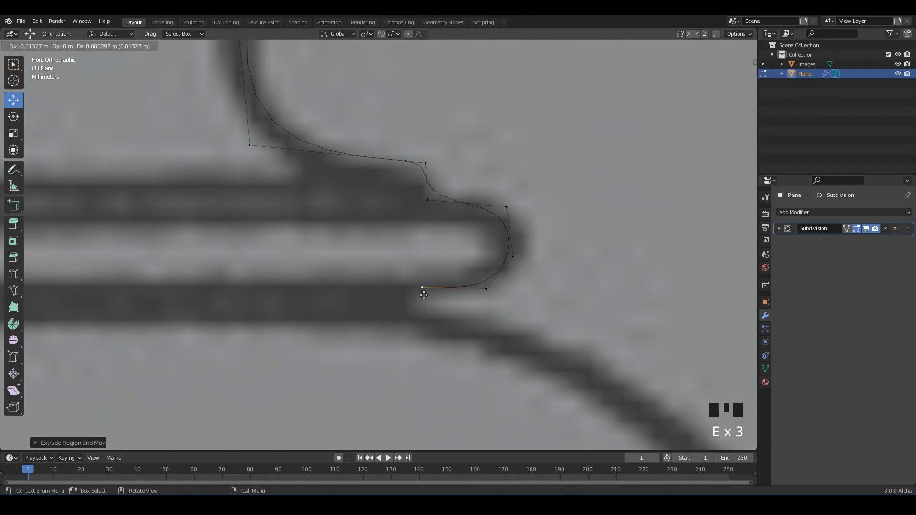
pyautogui.click(424, 294)
# Adjust the small rounded moulding's outer vertices and the inner step vertex to match the outline.
pyautogui.moveTo(486, 288); pyautogui.dragTo(508, 290)
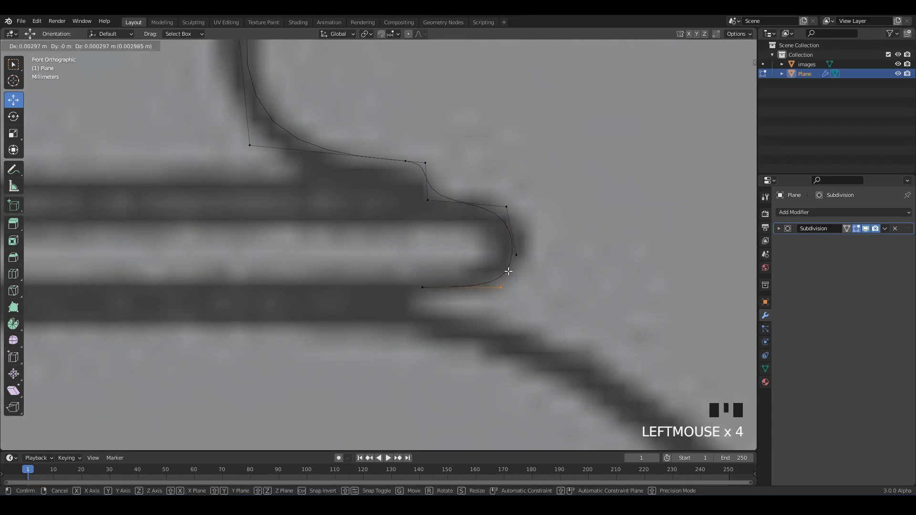
pyautogui.click(506, 206)
pyautogui.moveTo(428, 200); pyautogui.dragTo(414, 207)
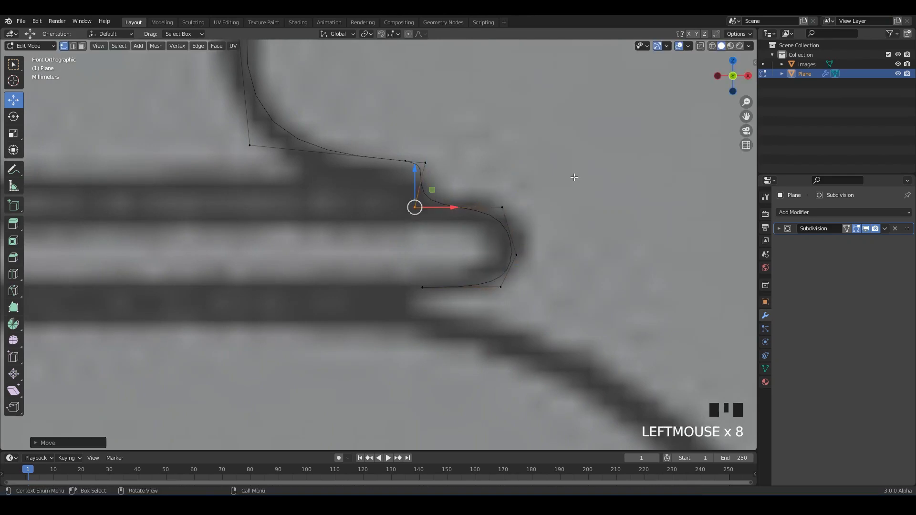
pyautogui.moveTo(508, 212); pyautogui.dragTo(509, 201)
pyautogui.moveTo(552, 225); pyautogui.dragTo(504, 300)
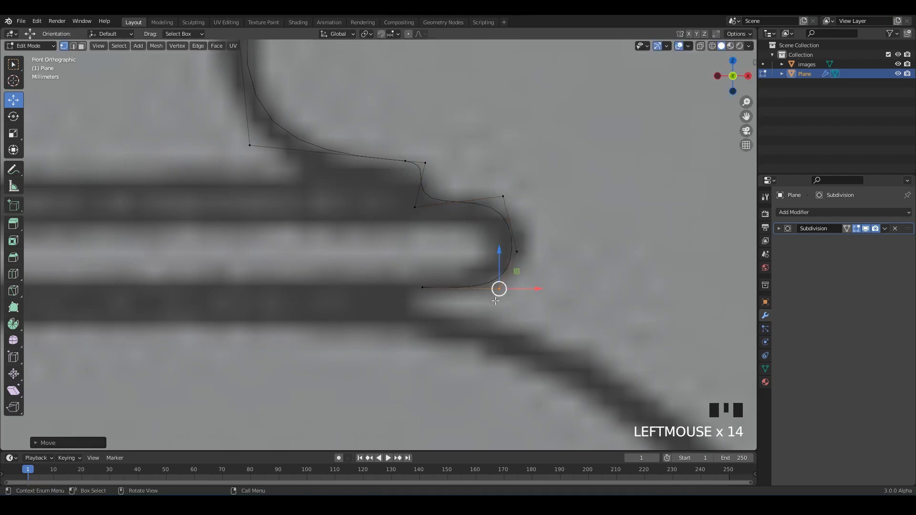
pyautogui.keyDown('shift'); pyautogui.moveTo(496, 301); pyautogui.dragTo(463, 214, button='middle'); pyautogui.keyUp('shift')
# Extrude vertices down the narrow groove below the small moulding to the start of the dome curve.
pyautogui.moveTo(376, 217); pyautogui.dragTo(400, 180)
pyautogui.press('e')
pyautogui.click(384, 184)
pyautogui.press('e')
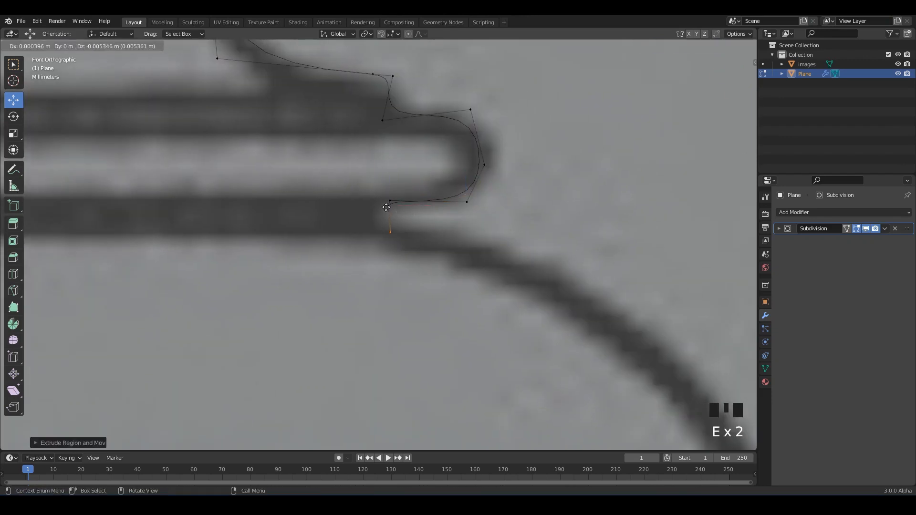
pyautogui.click(387, 207)
pyautogui.press('e')
pyautogui.click(407, 229)
# Extrude vertices along the large convex dome down to the flat band at its base.
pyautogui.press('e')
pyautogui.click(618, 307)
pyautogui.scroll(-4, 573, 257)
pyautogui.keyDown('shift'); pyautogui.moveTo(503, 191); pyautogui.dragTo(462, 99, button='middle'); pyautogui.keyUp('shift')
pyautogui.moveTo(453, 185); pyautogui.dragTo(450, 159)
pyautogui.press('e')
pyautogui.click(544, 295)
# Move the dome's middle vertex outward so the smoothed curve follows the outline.
pyautogui.moveTo(458, 187); pyautogui.dragTo(504, 188)
pyautogui.click(521, 296)
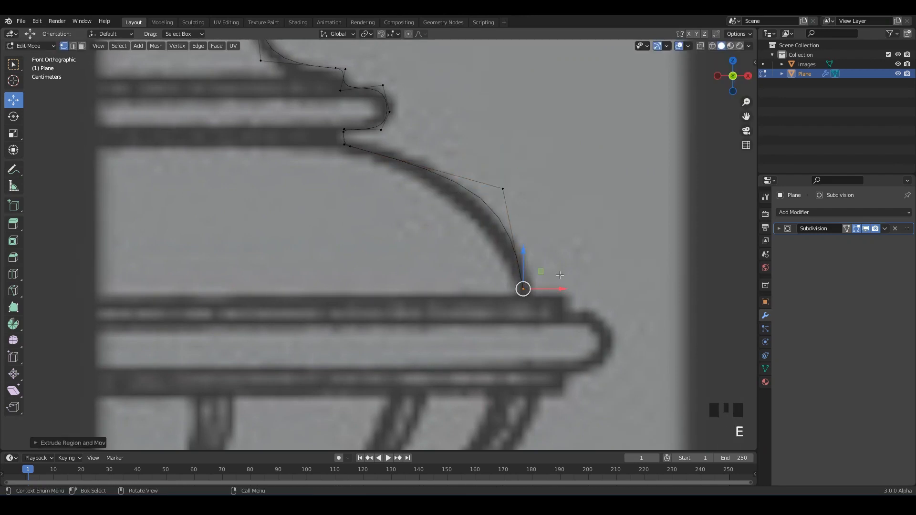
pyautogui.moveTo(524, 288); pyautogui.dragTo(541, 292)
pyautogui.moveTo(533, 206); pyautogui.dragTo(488, 160)
pyautogui.moveTo(507, 190)
pyautogui.mouseDown()
pyautogui.moveTo(528, 209)
pyautogui.moveTo(510, 194)
pyautogui.mouseUp()
# Extrude vertices around the band and wide rounded moulding below the dome to the lower fillet's corner.
pyautogui.keyDown('shift'); pyautogui.moveTo(524, 313); pyautogui.dragTo(471, 276, button='middle'); pyautogui.keyUp('shift')
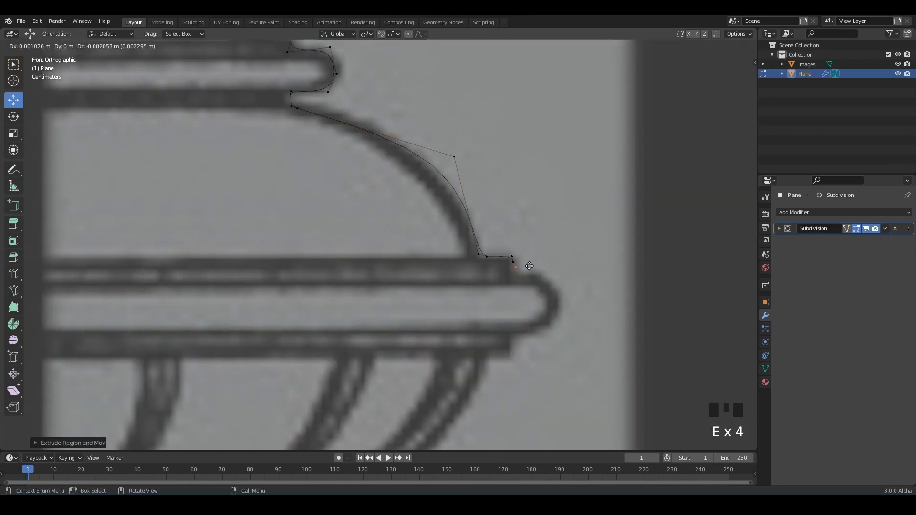
pyautogui.click(571, 283)
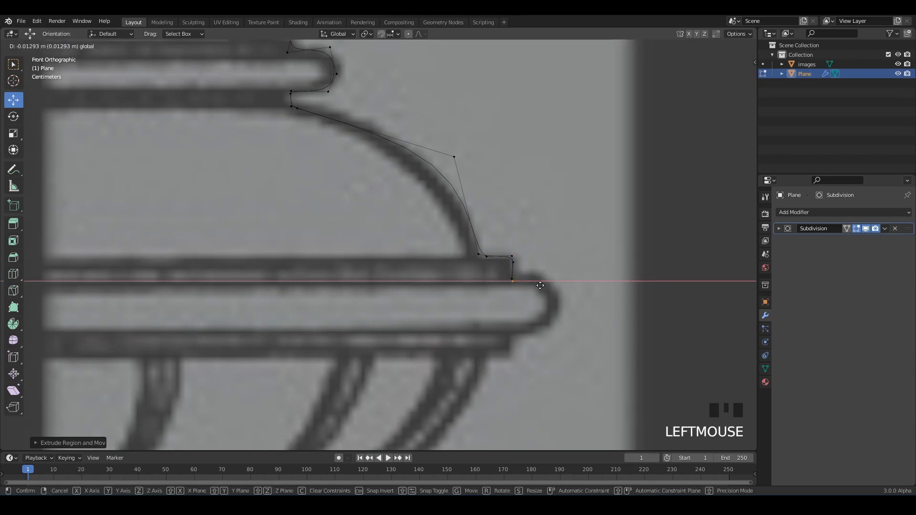
pyautogui.press('e')
pyautogui.click(596, 320)
pyautogui.keyDown('shift'); pyautogui.moveTo(574, 316); pyautogui.dragTo(567, 263, button='middle'); pyautogui.keyUp('shift')
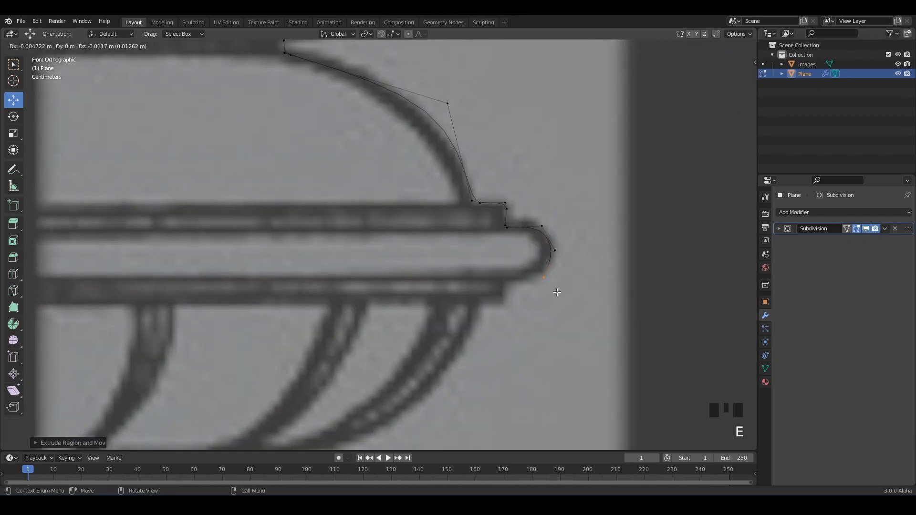
pyautogui.click(514, 302)
pyautogui.scroll(1, 565, 227)
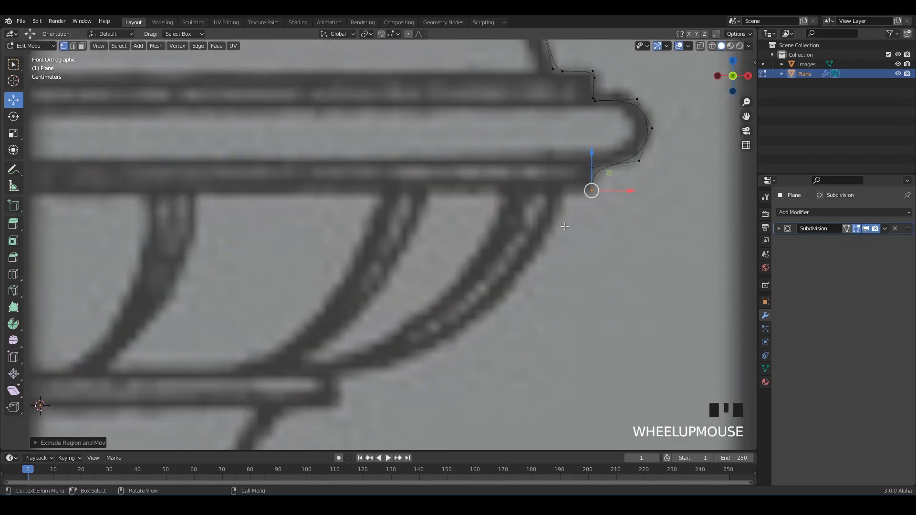
# Extrude vertices along the fluted bowl to the narrow band and move the middle vertex outward to fit the curve.
pyautogui.click(536, 227)
pyautogui.press('e')
pyautogui.keyDown('shift'); pyautogui.moveTo(541, 296); pyautogui.dragTo(681, 231, button='middle'); pyautogui.keyUp('shift')
pyautogui.click(487, 355)
pyautogui.press('e')
pyautogui.click(465, 315)
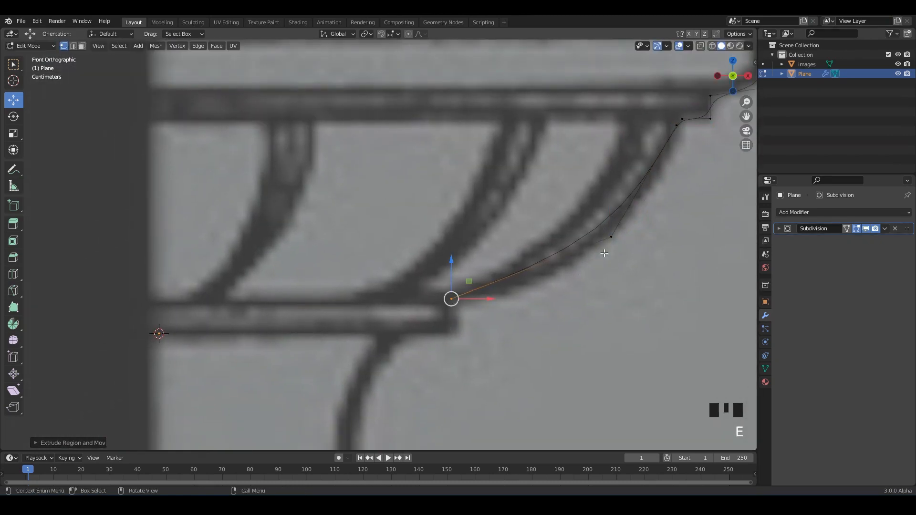
pyautogui.click(614, 237)
pyautogui.moveTo(614, 238); pyautogui.dragTo(635, 256)
# Extrude vertices around the narrow band beneath the fluted bowl and inward to the top of the concave neck.
pyautogui.keyDown('shift'); pyautogui.moveTo(459, 308); pyautogui.dragTo(510, 254, button='middle'); pyautogui.keyUp('shift')
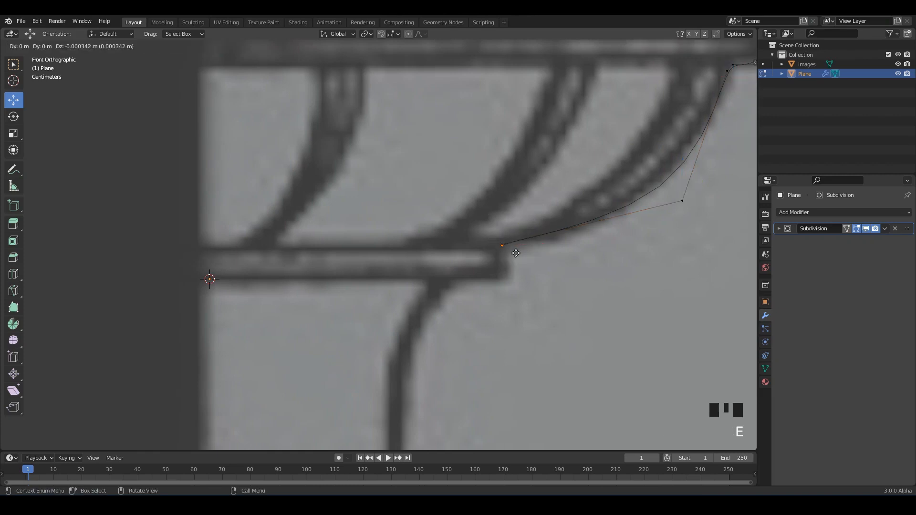
pyautogui.click(505, 270)
pyautogui.press('e')
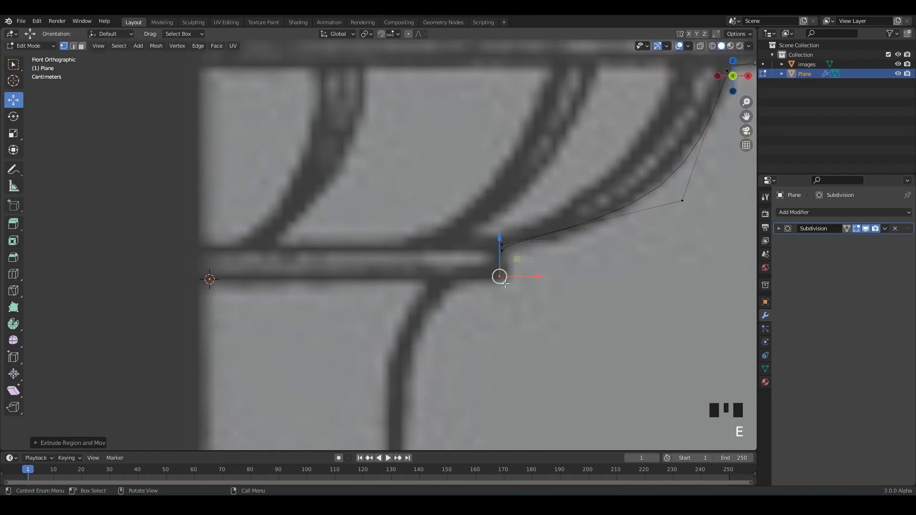
pyautogui.click(450, 290)
# Extrude vertices down the concave neck and around the small step at its base.
pyautogui.scroll(-1, 446, 293)
pyautogui.keyDown('shift'); pyautogui.moveTo(440, 297); pyautogui.dragTo(448, 183, button='middle'); pyautogui.keyUp('shift')
pyautogui.press('e')
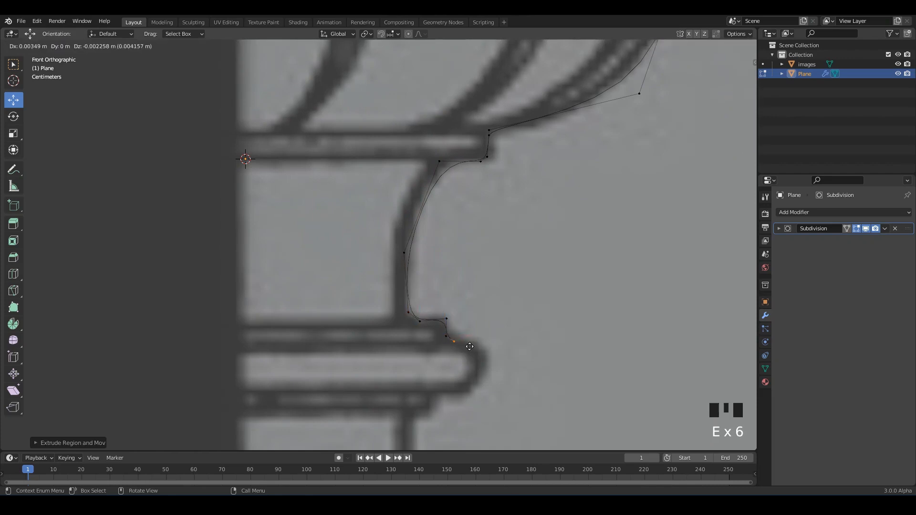
# Extrude vertices around the rounded moulding below the concave neck and move the lower outer vertex outward to fit the curve.
pyautogui.click(502, 348)
pyautogui.keyDown('shift'); pyautogui.moveTo(503, 348); pyautogui.dragTo(537, 259, button='middle'); pyautogui.keyUp('shift')
pyautogui.scroll(1, 539, 267)
pyautogui.press('e')
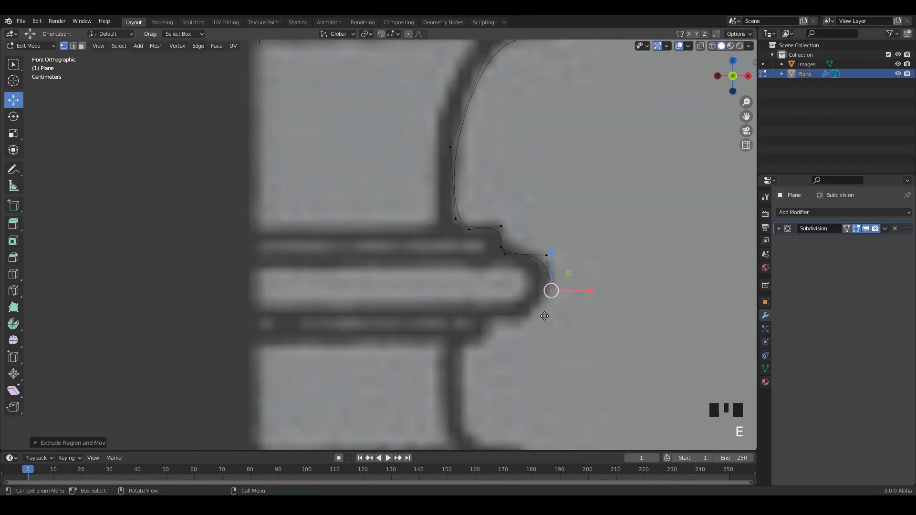
pyautogui.press('e')
pyautogui.click(476, 326)
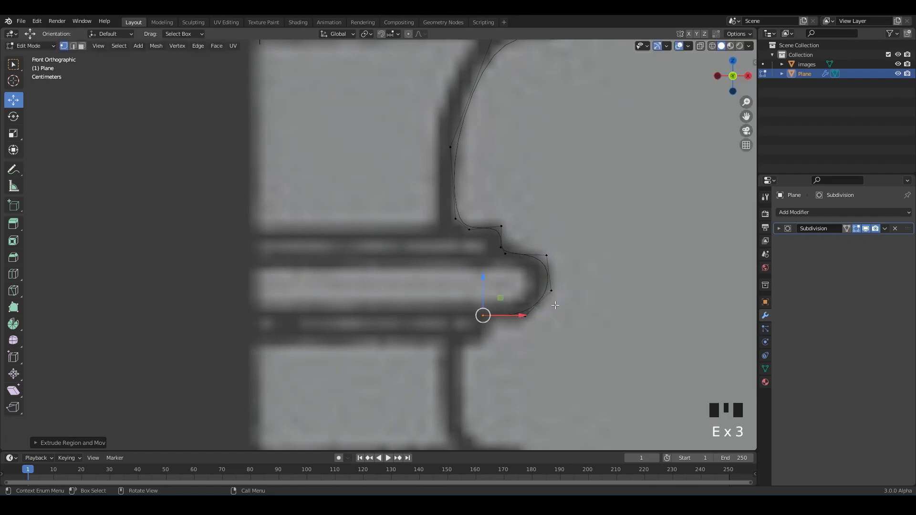
pyautogui.hotkey('ctrl', 'z')
pyautogui.click(525, 316)
pyautogui.moveTo(525, 316); pyautogui.dragTo(542, 315)
pyautogui.keyDown('shift'); pyautogui.moveTo(492, 312); pyautogui.dragTo(518, 255, button='middle'); pyautogui.keyUp('shift')
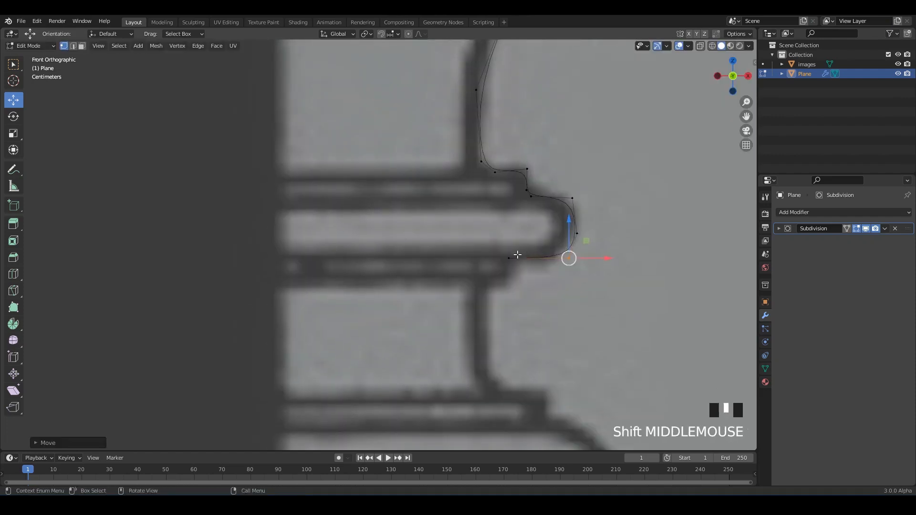
# Extrude vertices down the small fillet beneath the rounded moulding and inward to the top of the short neck.
pyautogui.click(517, 255)
pyautogui.keyDown('shift'); pyautogui.scroll(1, 517, 255); pyautogui.keyUp('shift')
pyautogui.press('e')
pyautogui.click(517, 263)
pyautogui.press('e')
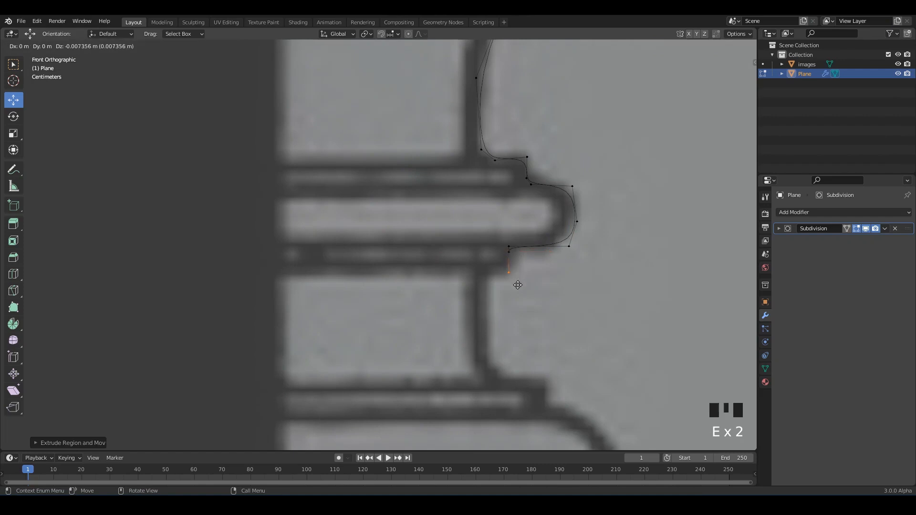
pyautogui.click(518, 285)
pyautogui.press('e')
pyautogui.click(473, 285)
pyautogui.keyDown('shift'); pyautogui.moveTo(474, 285); pyautogui.dragTo(479, 238, button='middle'); pyautogui.keyUp('shift')
# Extrude vertices down the short neck and outward to the upper corner of the thin band below it.
pyautogui.press('e')
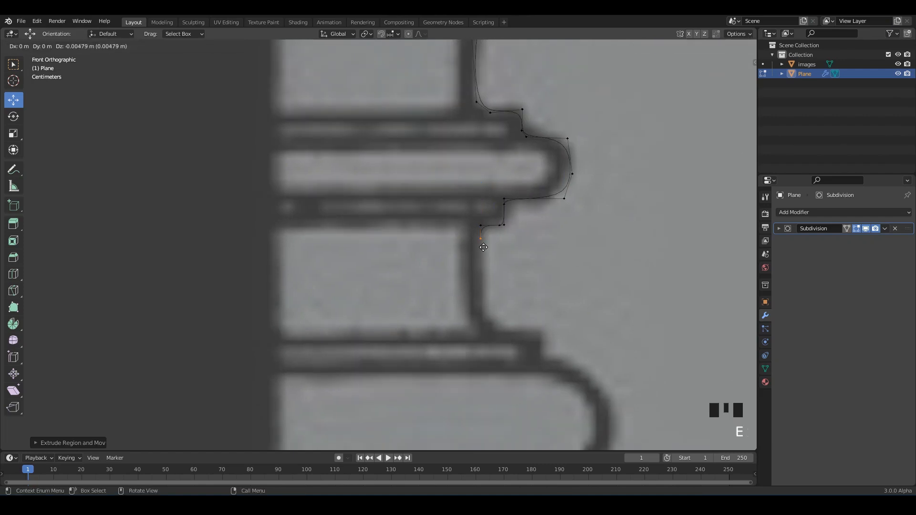
pyautogui.click(485, 358)
pyautogui.press('e')
pyautogui.click(503, 355)
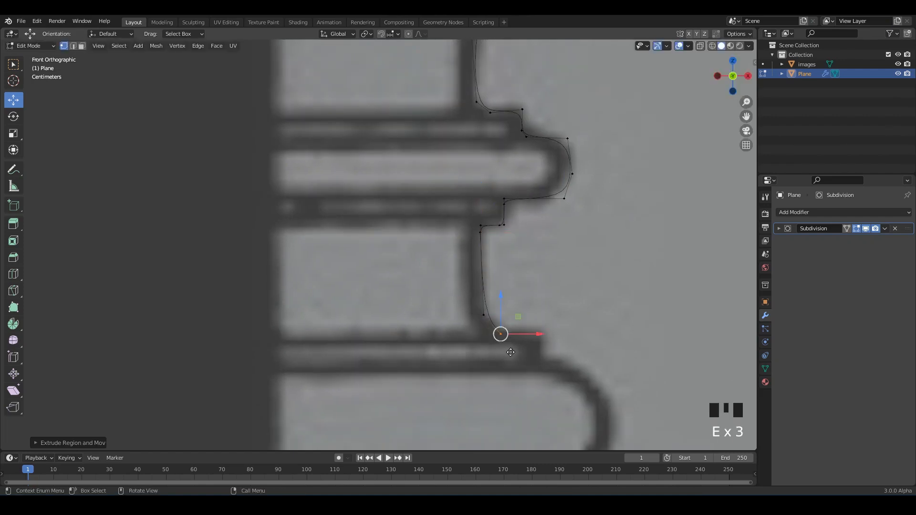
pyautogui.press('e')
pyautogui.click(547, 349)
# Extrude vertices down the thin band's edge and outward onto the shoulder of the large bottom moulding.
pyautogui.keyDown('shift'); pyautogui.moveTo(508, 306); pyautogui.dragTo(436, 214, button='middle'); pyautogui.keyUp('shift')
pyautogui.press('e')
pyautogui.click(496, 278)
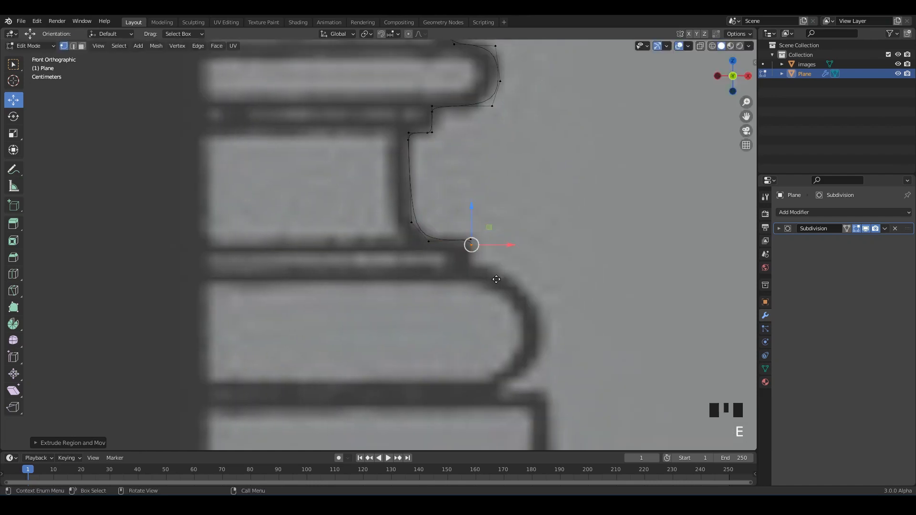
pyautogui.press('e')
pyautogui.click(478, 296)
pyautogui.press('e')
pyautogui.click(485, 300)
pyautogui.press('e')
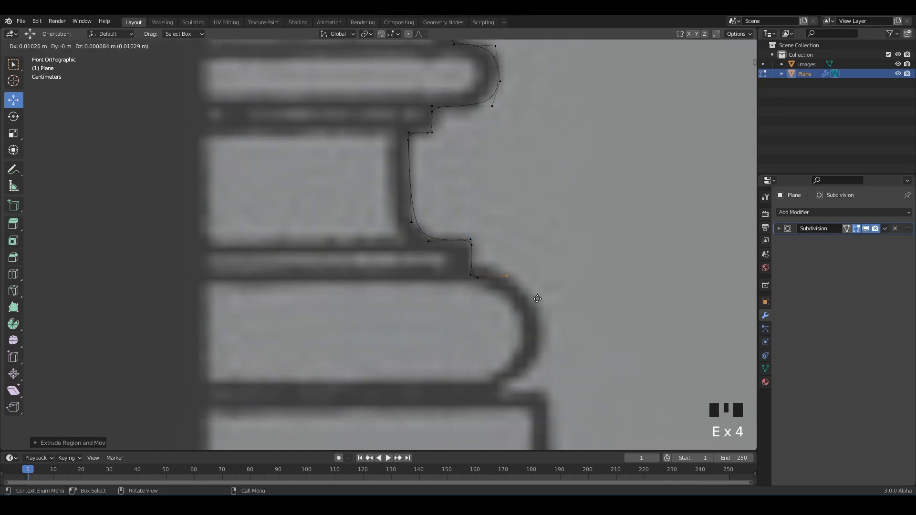
pyautogui.click(544, 319)
# Extrude vertices around the large bottom moulding and move its two outer vertices to fit the curve.
pyautogui.keyDown('shift'); pyautogui.moveTo(545, 319); pyautogui.dragTo(550, 240, button='middle'); pyautogui.keyUp('shift')
pyautogui.scroll(1, 550, 240)
pyautogui.press('e')
pyautogui.click(560, 296)
pyautogui.press('e')
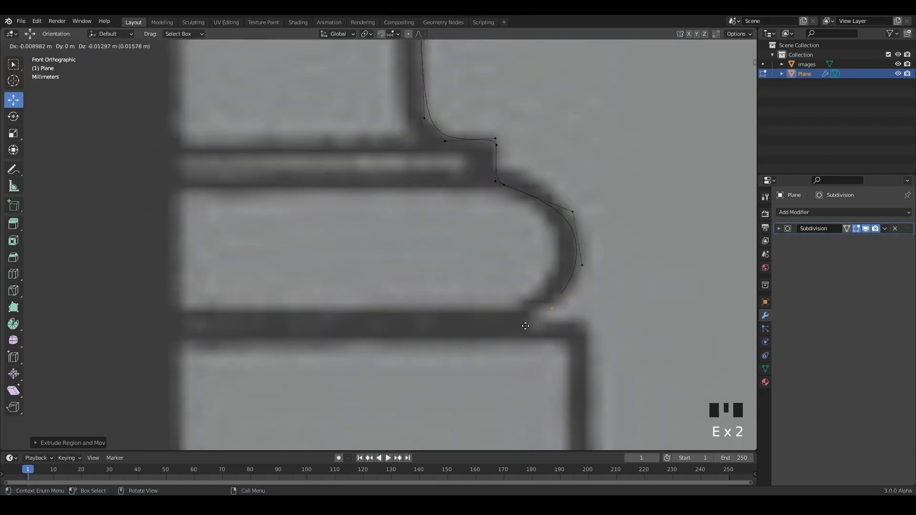
pyautogui.click(521, 326)
pyautogui.keyDown('shift'); pyautogui.moveTo(492, 326); pyautogui.dragTo(414, 318, button='middle'); pyautogui.keyUp('shift')
pyautogui.click(493, 208)
pyautogui.moveTo(494, 208); pyautogui.dragTo(492, 187)
pyautogui.click(503, 262)
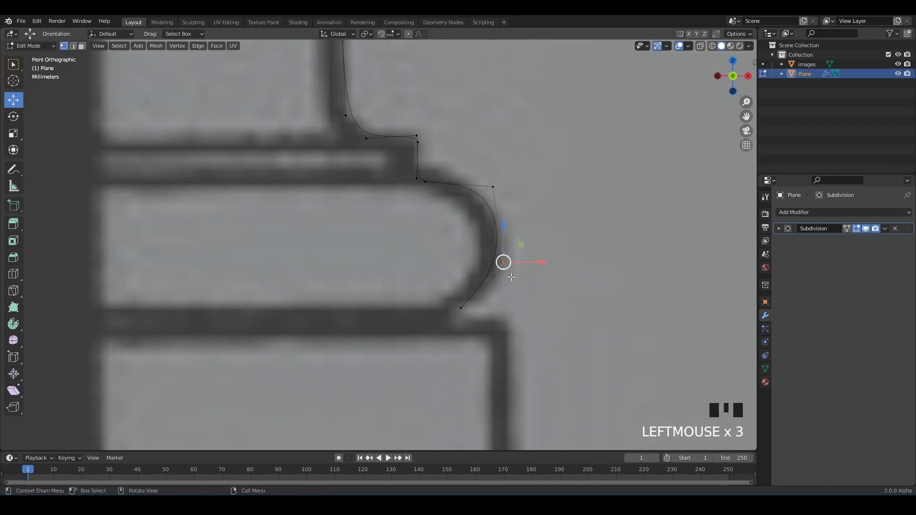
pyautogui.moveTo(504, 262); pyautogui.dragTo(505, 277)
# Extrude vertices around the small recess beneath the bottom moulding and outward to the base block's upper corner.
pyautogui.click(468, 308)
pyautogui.keyDown('shift'); pyautogui.scroll(1, 467, 308); pyautogui.keyUp('shift')
pyautogui.press('e')
pyautogui.click(466, 273)
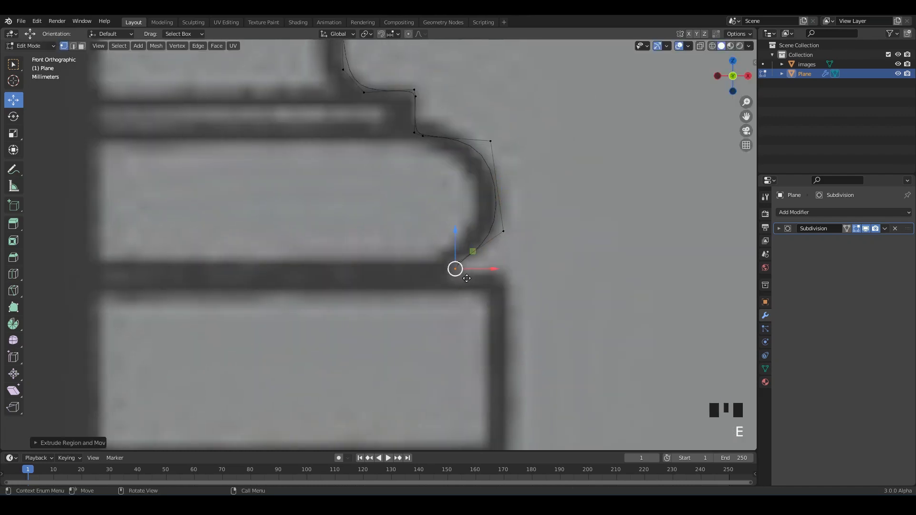
pyautogui.press('e')
pyautogui.click(489, 291)
pyautogui.press('e')
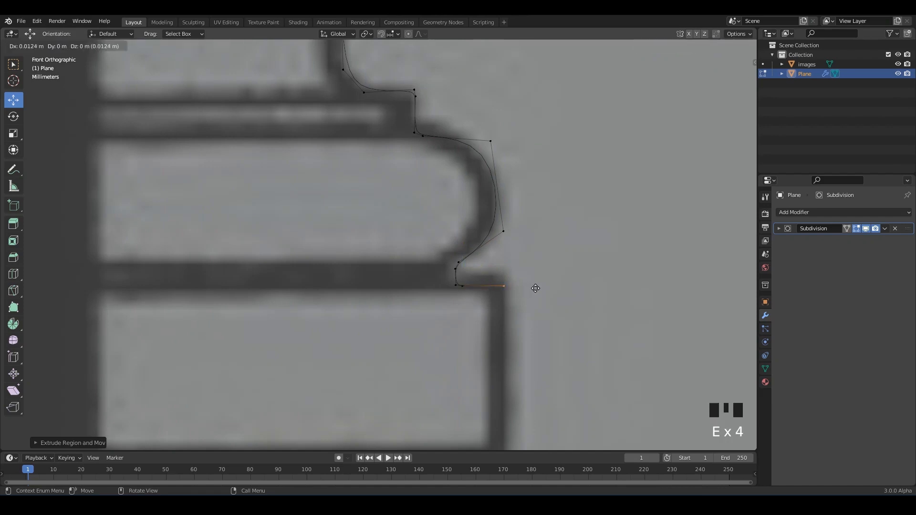
pyautogui.click(534, 288)
# Extrude vertices down the base block's side and inward along its underside to the central axis.
pyautogui.scroll(-3, 531, 296)
pyautogui.press('e')
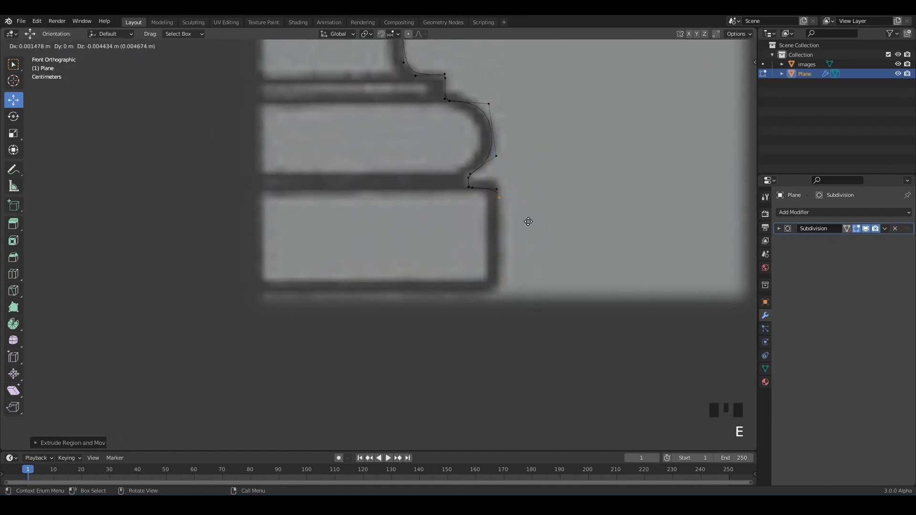
pyautogui.click(528, 223)
pyautogui.press('e')
pyautogui.click(524, 307)
pyautogui.press('e')
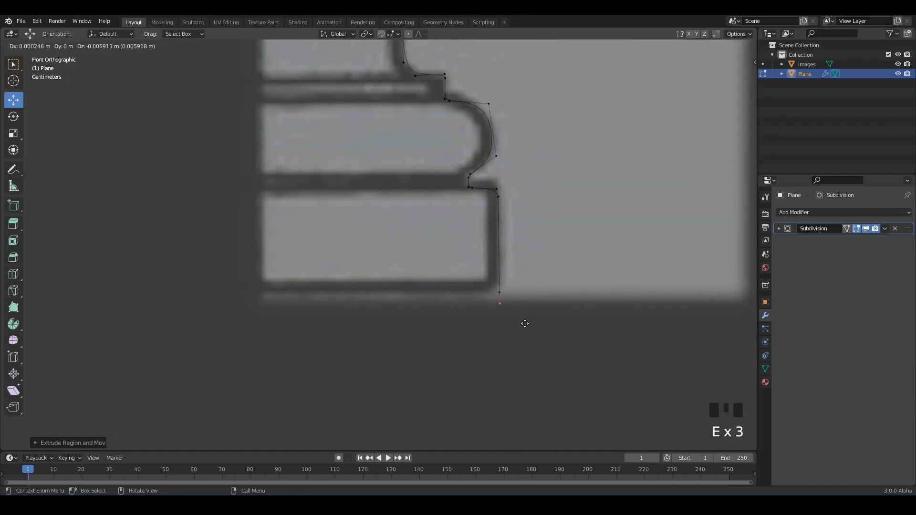
pyautogui.click(520, 322)
pyautogui.press('e')
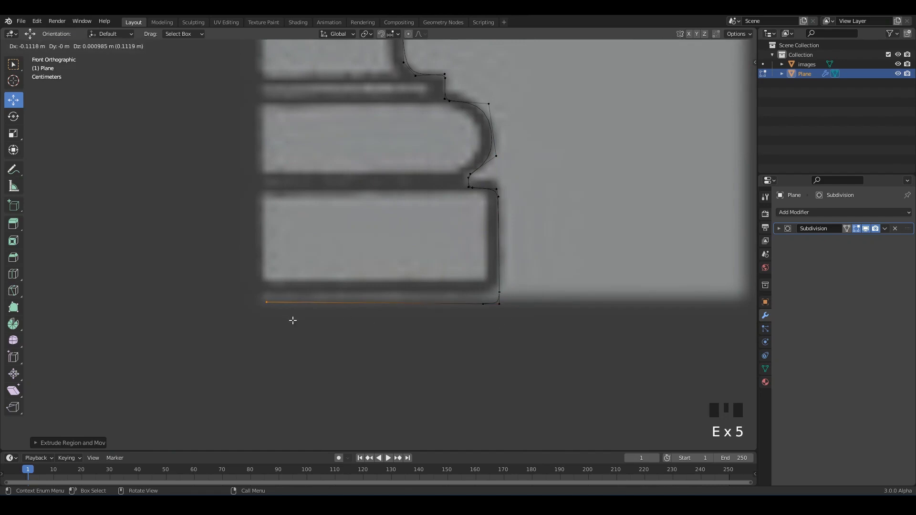
pyautogui.click(292, 320)
# Return to Object Mode, hide the reference image and save the file.
pyautogui.keyDown('shift'); pyautogui.scroll(-2, 440, 174); pyautogui.keyUp('shift')
pyautogui.scroll(-5, 459, 200)
pyautogui.press('Tab')
pyautogui.moveTo(460, 201); pyautogui.dragTo(519, 210, button='middle')
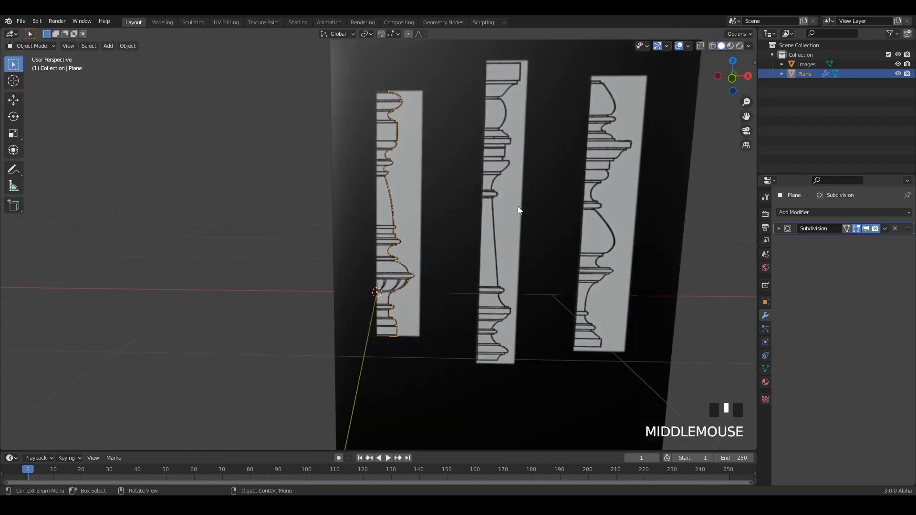
pyautogui.click(518, 207)
pyautogui.click(897, 64)
pyautogui.scroll(2, 405, 187)
pyautogui.moveTo(434, 151); pyautogui.dragTo(439, 194, button='middle')
pyautogui.click(405, 187)
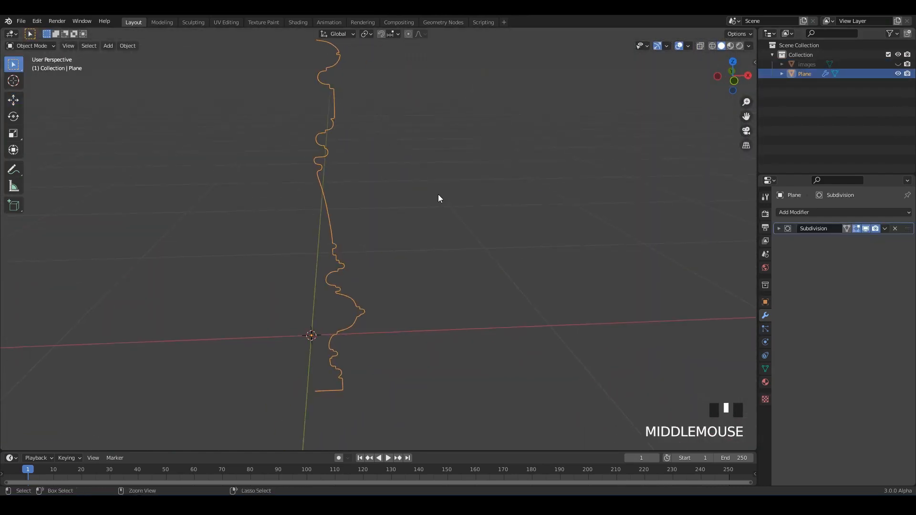
pyautogui.hotkey('ctrl', 's')
pyautogui.click(848, 212)
pyautogui.click(733, 323)
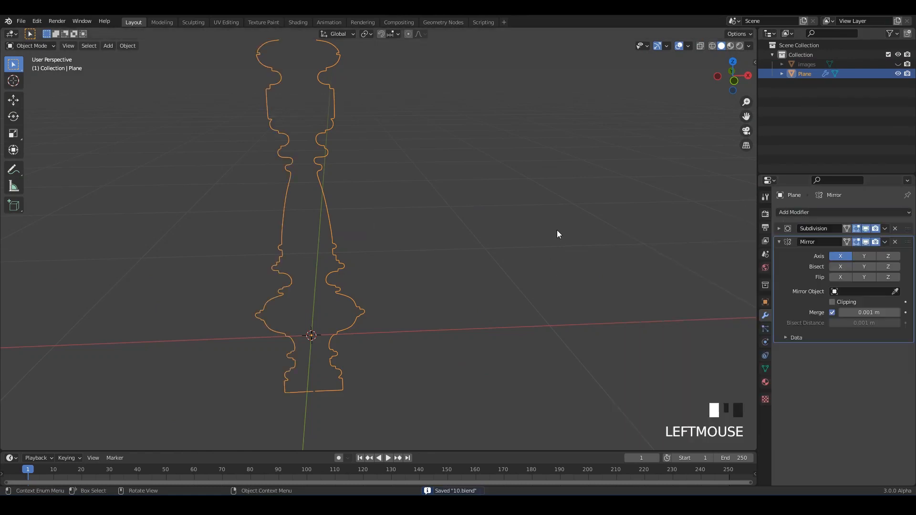
pyautogui.hotkey('ctrl', 'z')
# Add a Screw modifier to the profile, save the file and place the Subdivision modifier after the Screw.
pyautogui.click(848, 212)
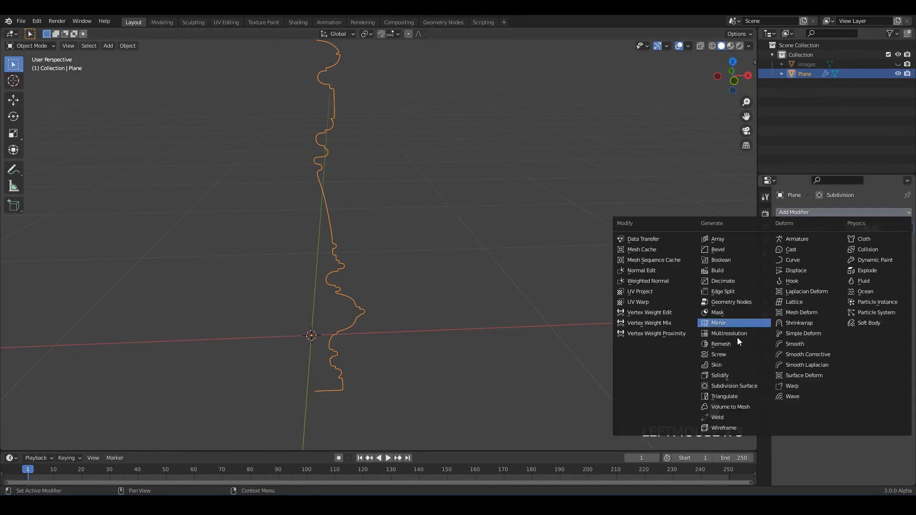
pyautogui.click(734, 353)
pyautogui.keyDown('alt'); pyautogui.moveTo(426, 228); pyautogui.dragTo(437, 203, button='middle'); pyautogui.keyUp('alt')
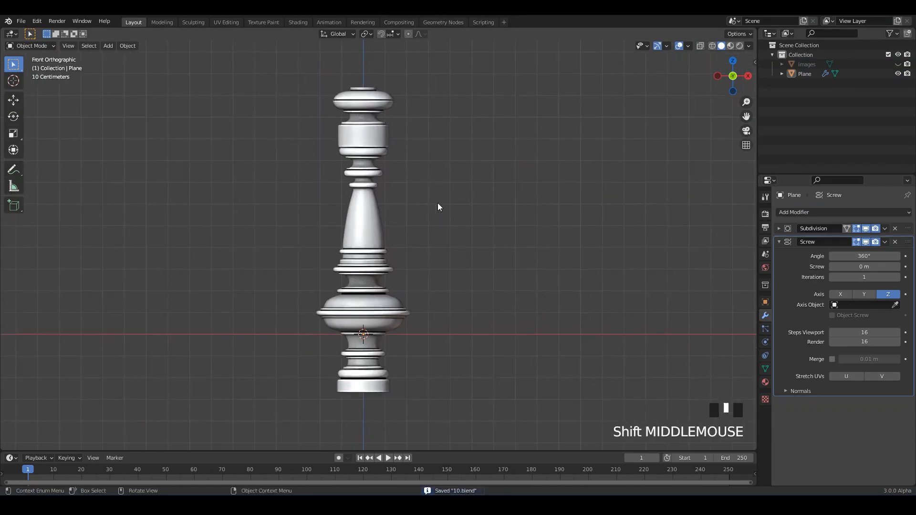
pyautogui.hotkey('ctrl', 's')
pyautogui.click(794, 233)
pyautogui.moveTo(794, 230); pyautogui.dragTo(795, 244)
# Examine the baluster's surface and wireframe with the Screw and Subdivision modifiers toggled in the viewport.
pyautogui.scroll(3, 453, 168)
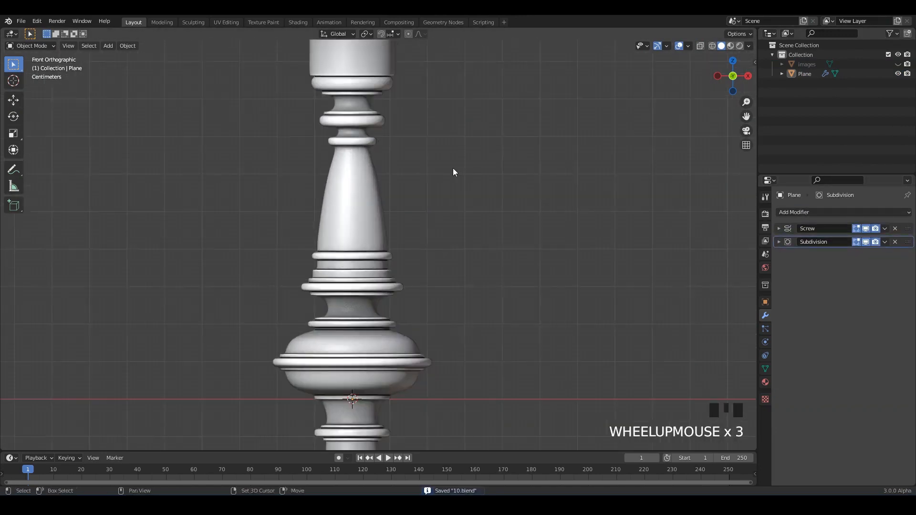
pyautogui.moveTo(454, 168); pyautogui.dragTo(404, 166, button='middle')
pyautogui.moveTo(475, 212); pyautogui.dragTo(477, 232, button='middle')
pyautogui.scroll(3, 477, 232)
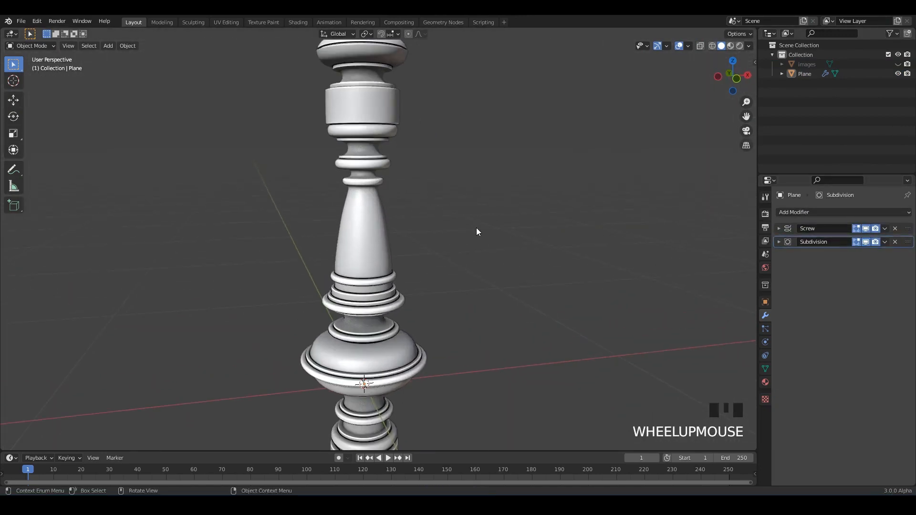
pyautogui.click(712, 45)
pyautogui.moveTo(445, 180); pyautogui.dragTo(458, 181, button='middle')
pyautogui.click(721, 46)
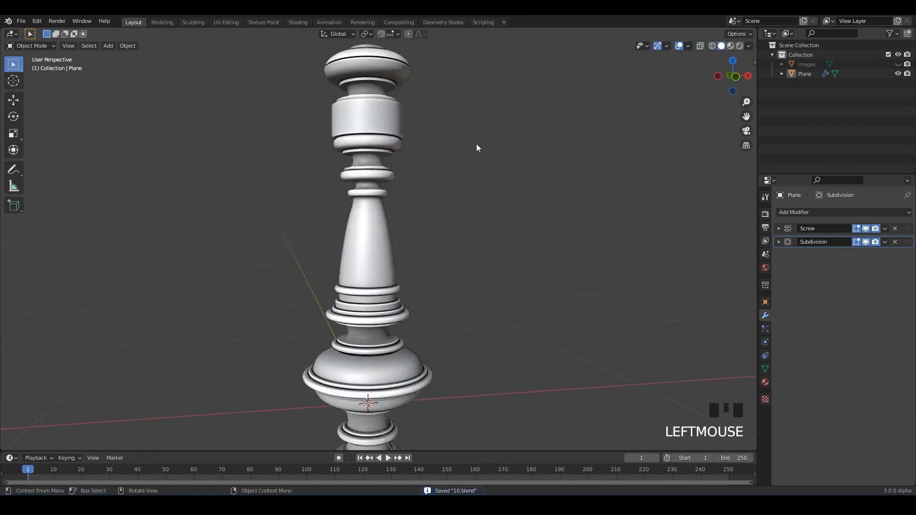
pyautogui.scroll(-2, 476, 144)
pyautogui.doubleClick(866, 228)
pyautogui.click(866, 242)
pyautogui.keyDown('shift'); pyautogui.moveTo(480, 235); pyautogui.dragTo(474, 216, button='middle'); pyautogui.keyUp('shift')
pyautogui.scroll(3, 416, 191)
pyautogui.click(712, 46)
pyautogui.moveTo(516, 168)
pyautogui.mouseDown(button='middle')
pyautogui.moveTo(519, 131)
pyautogui.moveTo(487, 147)
pyautogui.moveTo(509, 174)
pyautogui.moveTo(506, 162)
pyautogui.mouseUp(button='middle')
pyautogui.hotkey('alt', 'z')
pyautogui.click(720, 45)
pyautogui.scroll(-2, 554, 149)
pyautogui.click(865, 242)
# Move the finished baluster along the negative X axis, clear of the origin, and save the file.
pyautogui.click(420, 251)
pyautogui.hotkey('ctrl', 's')
pyautogui.scroll(-3, 286, 181)
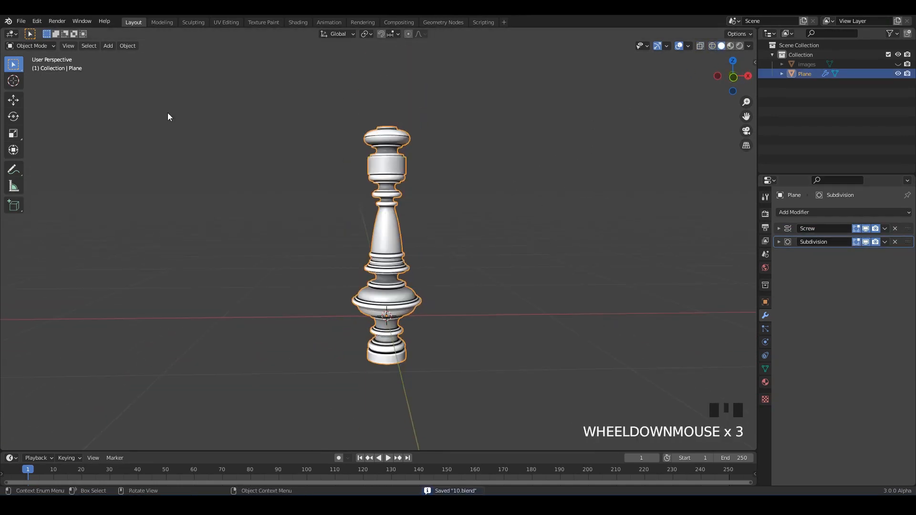
pyautogui.click(13, 99)
pyautogui.moveTo(377, 286); pyautogui.dragTo(272, 289)
pyautogui.click(443, 250)
pyautogui.hotkey('ctrl', 's')
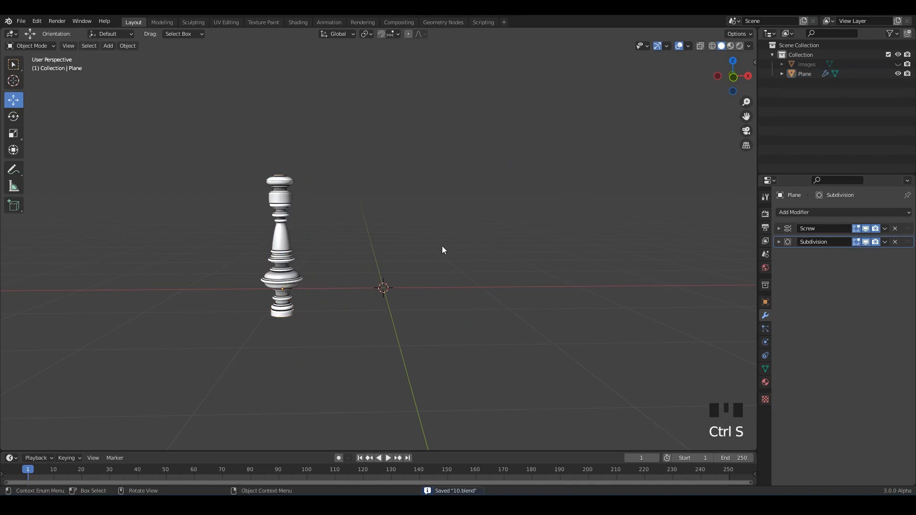
# Show the reference image again and shift its geometry along X so the middle profile approaches the world origin.
pyautogui.click(898, 64)
pyautogui.press('KP_1')
pyautogui.hotkey('ctrl', 's')
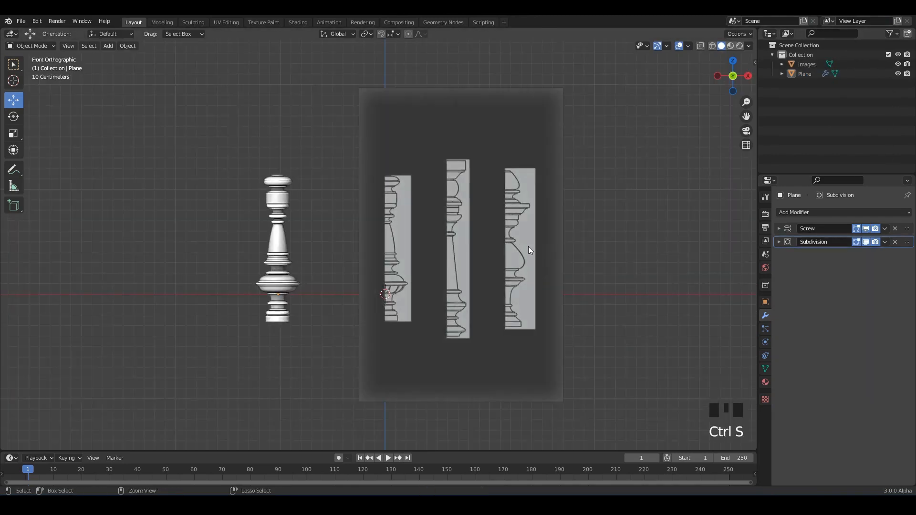
pyautogui.click(528, 246)
pyautogui.press('Tab')
pyautogui.hotkey('alt', 'z')
pyautogui.scroll(4, 522, 249)
pyautogui.hotkey('alt', 'z')
pyautogui.moveTo(589, 244); pyautogui.dragTo(478, 240)
# Fine-tune the reference image's geometry along X until the middle profile's straight edge meets the vertical axis, and save in Object Mode.
pyautogui.hotkey('alt', 'z')
pyautogui.scroll(3, 486, 253)
pyautogui.keyDown('shift'); pyautogui.moveTo(487, 256); pyautogui.dragTo(491, 254, button='middle'); pyautogui.keyUp('shift')
pyautogui.scroll(2, 491, 254)
pyautogui.moveTo(508, 247); pyautogui.dragTo(430, 255)
pyautogui.hotkey('alt', 'z')
pyautogui.scroll(-1, 420, 248)
pyautogui.hotkey('alt', 'z')
pyautogui.scroll(4, 409, 236)
pyautogui.keyDown('shift'); pyautogui.moveTo(410, 236); pyautogui.dragTo(470, 239, button='middle'); pyautogui.keyUp('shift')
pyautogui.moveTo(530, 253); pyautogui.dragTo(524, 258)
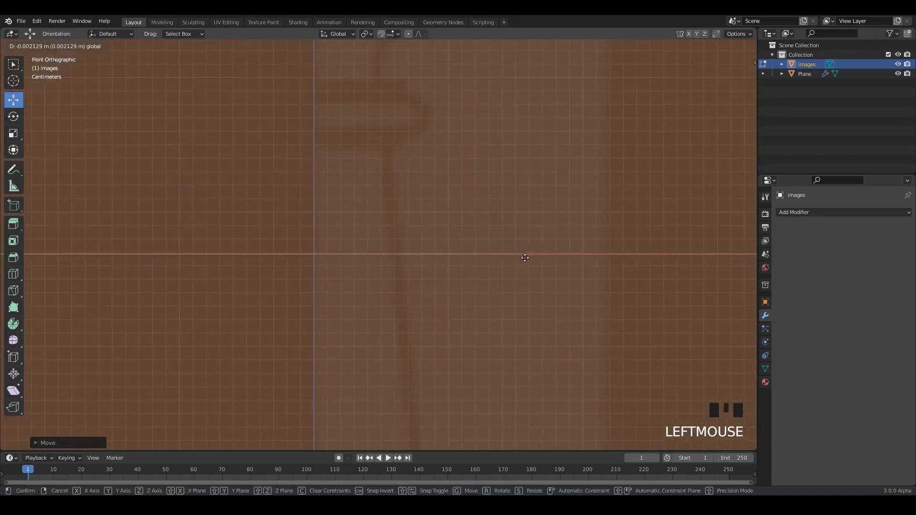
pyautogui.scroll(-7, 457, 229)
pyautogui.scroll(-7, 458, 229)
pyautogui.press('Tab')
pyautogui.hotkey('alt', 'z')
pyautogui.click(423, 230)
pyautogui.hotkey('ctrl', 's')
# Add a plane mesh at the origin and merge all its vertices into a single vertex.
pyautogui.hotkey('shift', 'a')
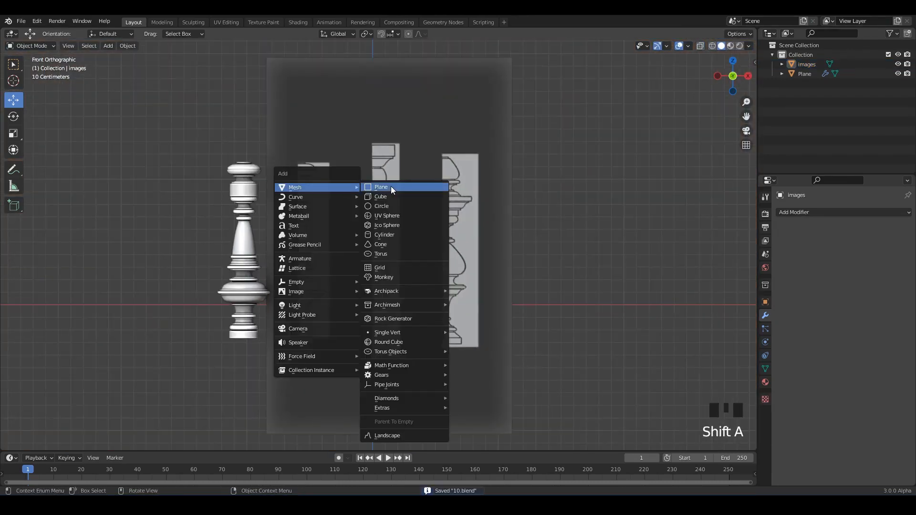
pyautogui.click(390, 187)
pyautogui.moveTo(536, 279); pyautogui.dragTo(546, 313, button='middle')
pyautogui.press('Tab')
pyautogui.press('m')
pyautogui.click(546, 316)
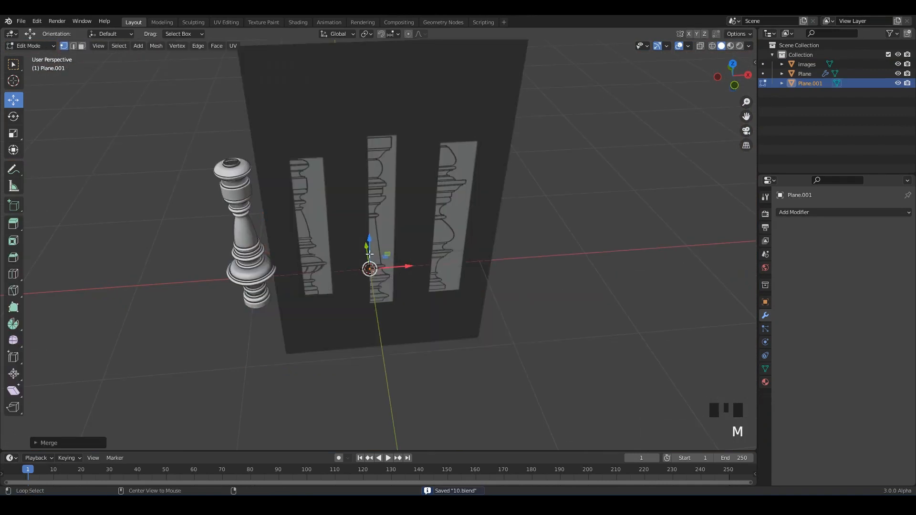
# Save the file and move the single vertex to the upper outer corner of the middle profile's top block.
pyautogui.keyDown('alt'); pyautogui.moveTo(396, 319); pyautogui.dragTo(385, 285, button='middle'); pyautogui.keyUp('alt')
pyautogui.hotkey('alt', 'z')
pyautogui.scroll(3, 385, 285)
pyautogui.hotkey('alt', 'z')
pyautogui.hotkey('alt', 'z')
pyautogui.hotkey('ctrl', 's')
pyautogui.moveTo(368, 349); pyautogui.dragTo(413, 96)
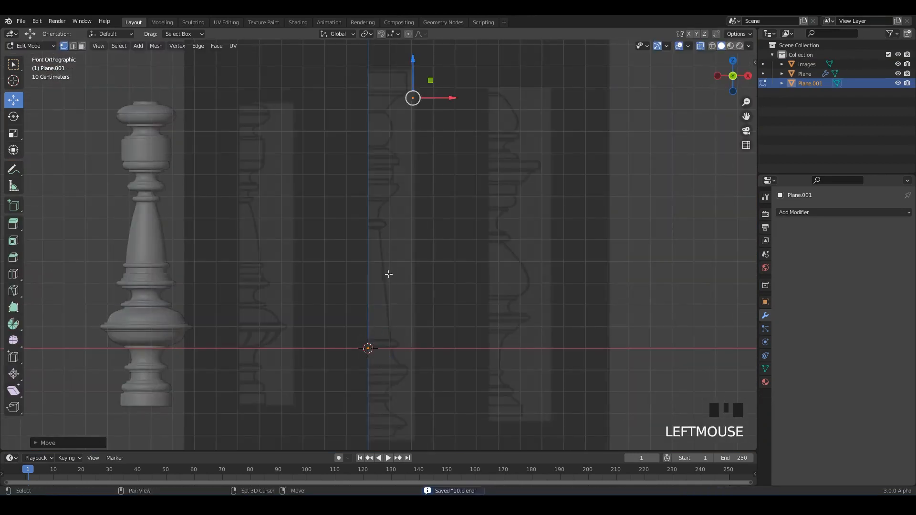
pyautogui.scroll(7, 460, 286)
pyautogui.hotkey('alt', 'z')
pyautogui.moveTo(517, 317); pyautogui.dragTo(476, 155)
pyautogui.scroll(2, 495, 141)
# Extrude vertices from the top block's upper corner down its side to the lower corner.
pyautogui.press('e')
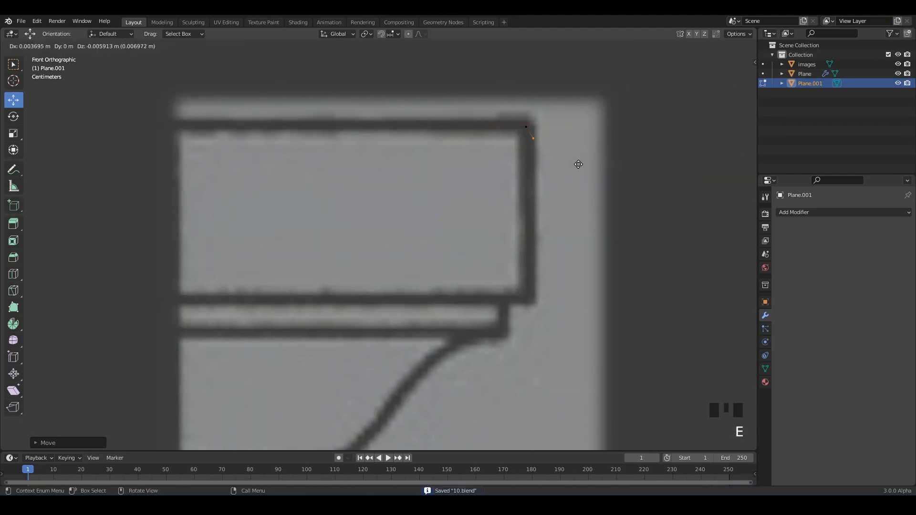
pyautogui.click(579, 332)
pyautogui.keyDown('shift'); pyautogui.moveTo(579, 332); pyautogui.dragTo(533, 268, button='middle'); pyautogui.keyUp('shift')
pyautogui.scroll(4, 533, 267)
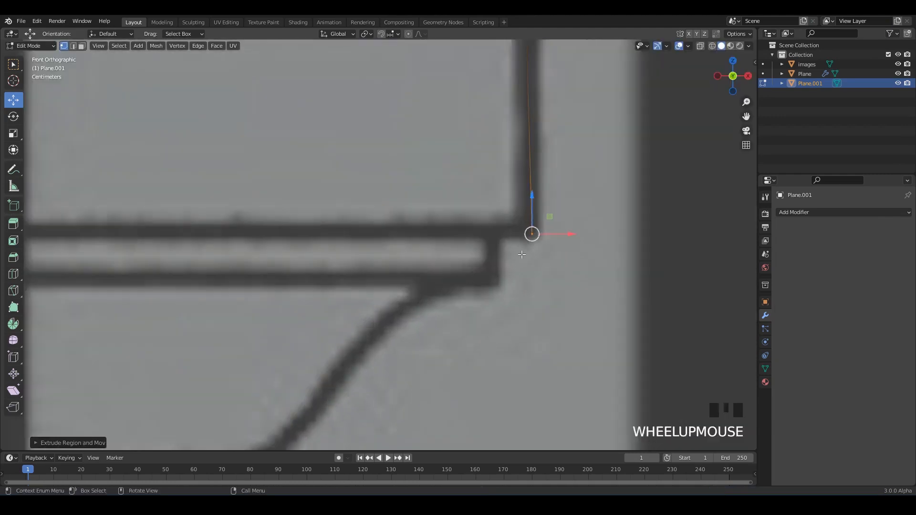
# Extrude vertices from the top block's lower corner inward and around the thin band beneath it to the start of the sloping curve.
pyautogui.keyDown('shift'); pyautogui.moveTo(577, 240); pyautogui.dragTo(536, 247, button='middle'); pyautogui.keyUp('shift')
pyautogui.press('e')
pyautogui.click(527, 254)
pyautogui.press('e')
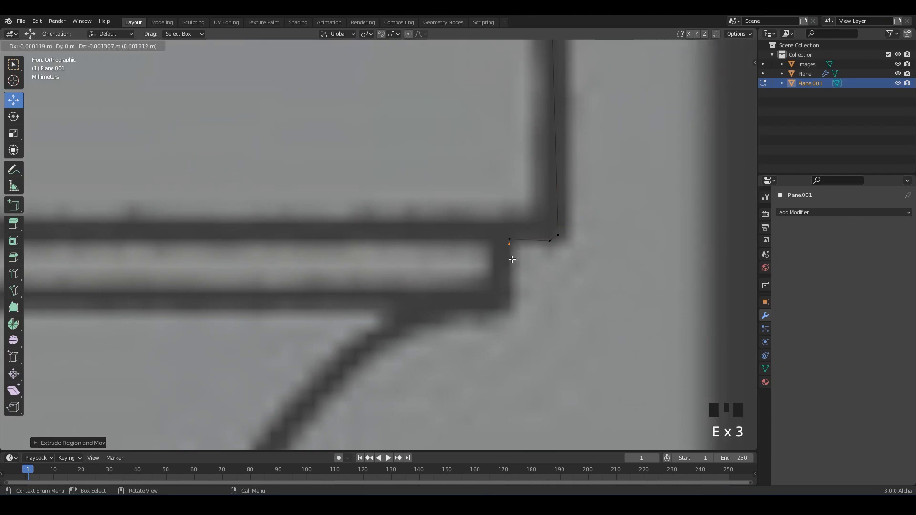
pyautogui.click(512, 259)
pyautogui.press('e')
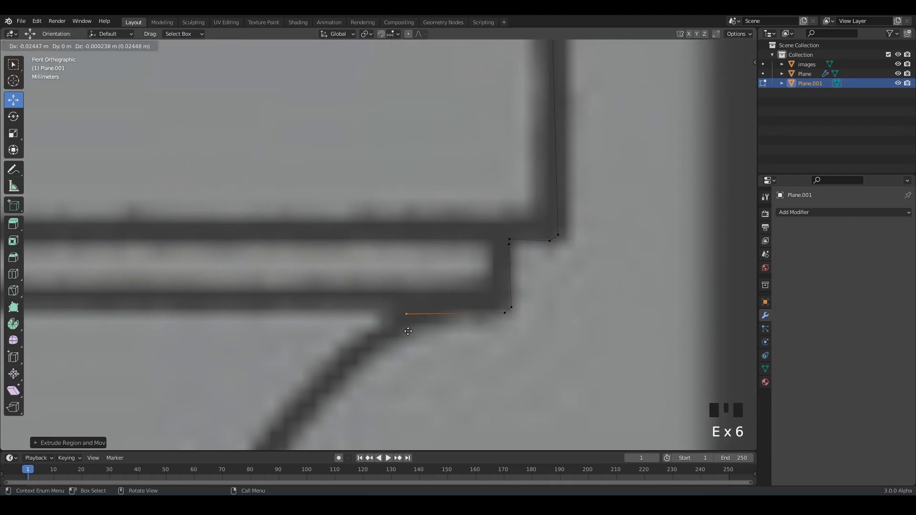
pyautogui.click(408, 331)
# Extrude vertices down the S-shaped slope below the thin band to the narrow neck above the rounded bulge.
pyautogui.scroll(-2, 407, 331)
pyautogui.keyDown('shift'); pyautogui.moveTo(453, 275); pyautogui.dragTo(612, 169, button='middle'); pyautogui.keyUp('shift')
pyautogui.press('e')
pyautogui.click(469, 297)
pyautogui.press('e')
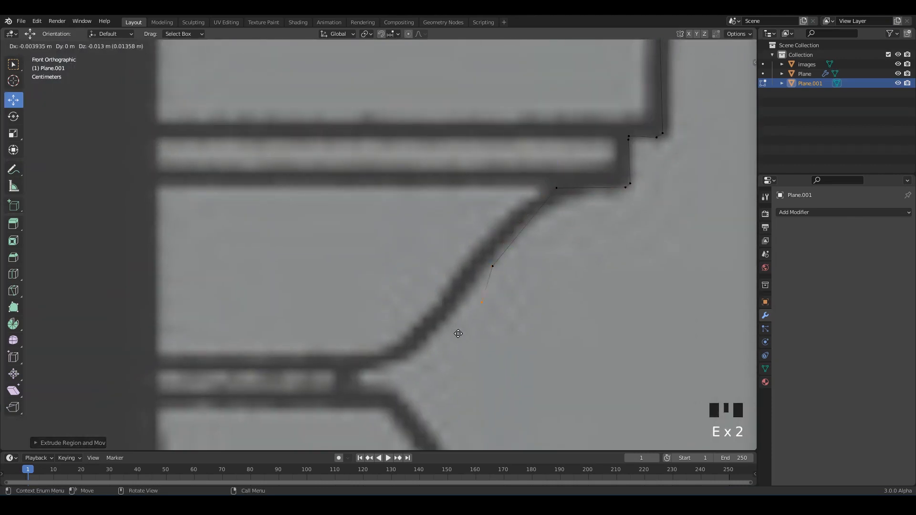
pyautogui.click(419, 354)
pyautogui.press('e')
pyautogui.click(352, 382)
# Extrude vertices around the narrow neck, out to the bulge's top corner and onto the bulge's upper curve.
pyautogui.keyDown('shift'); pyautogui.moveTo(352, 382); pyautogui.dragTo(374, 280, button='middle'); pyautogui.keyUp('shift')
pyautogui.scroll(1, 374, 279)
pyautogui.press('e')
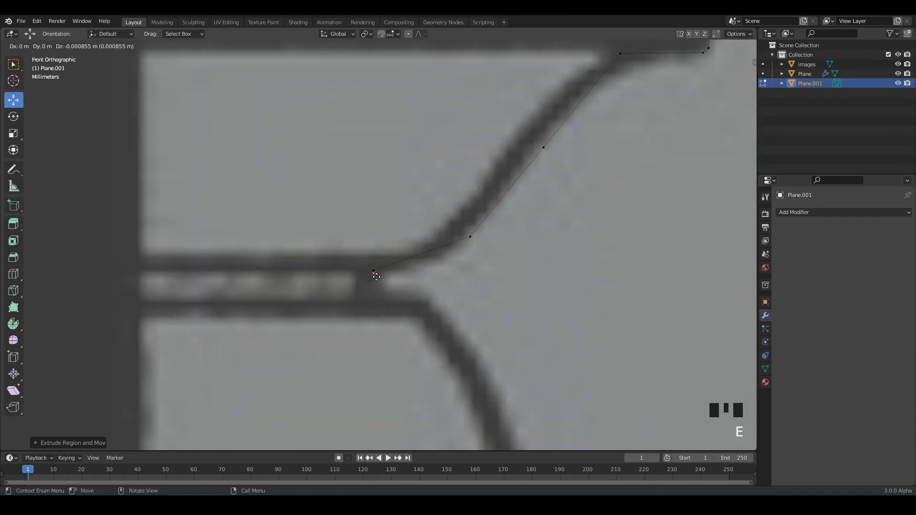
pyautogui.click(378, 277)
pyautogui.press('e')
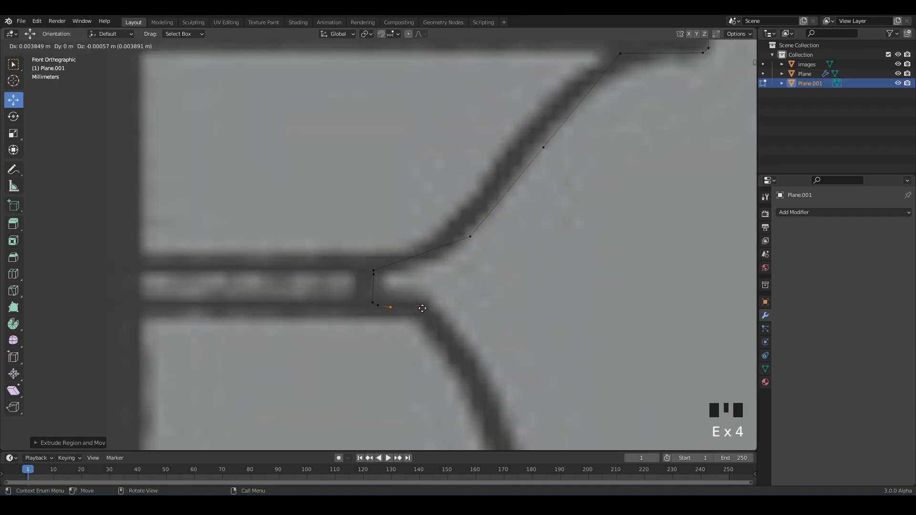
pyautogui.click(438, 310)
pyautogui.scroll(-1, 448, 320)
pyautogui.keyDown('shift'); pyautogui.moveTo(464, 337); pyautogui.dragTo(441, 272, button='middle'); pyautogui.keyUp('shift')
pyautogui.press('e')
pyautogui.click(489, 366)
# Return to Object Mode, add a level 2 Subdivision modifier to the traced profile, save the file and collapse the modifier's settings.
pyautogui.press('Tab')
pyautogui.scroll(-6, 456, 216)
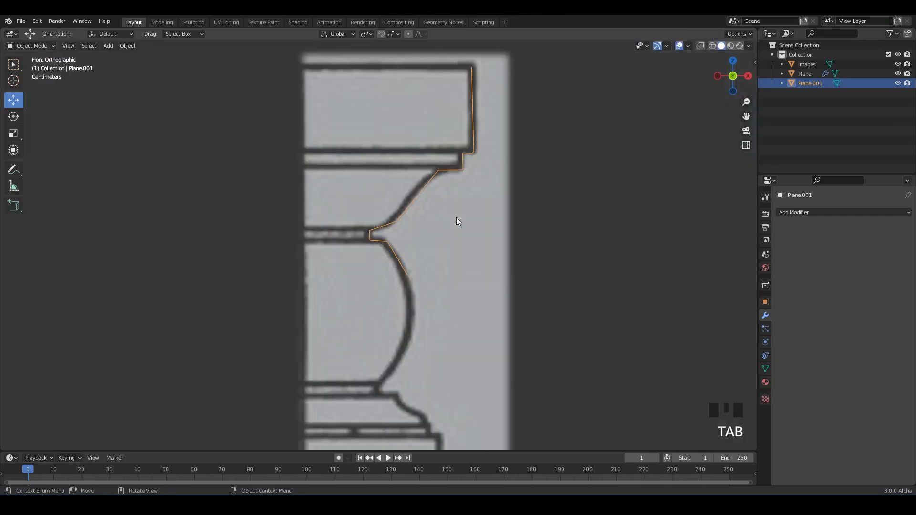
pyautogui.keyDown('shift'); pyautogui.moveTo(480, 184); pyautogui.dragTo(472, 236, button='middle'); pyautogui.keyUp('shift')
pyautogui.hotkey('ctrl', 'q')
pyautogui.hotkey('ctrl', '2')
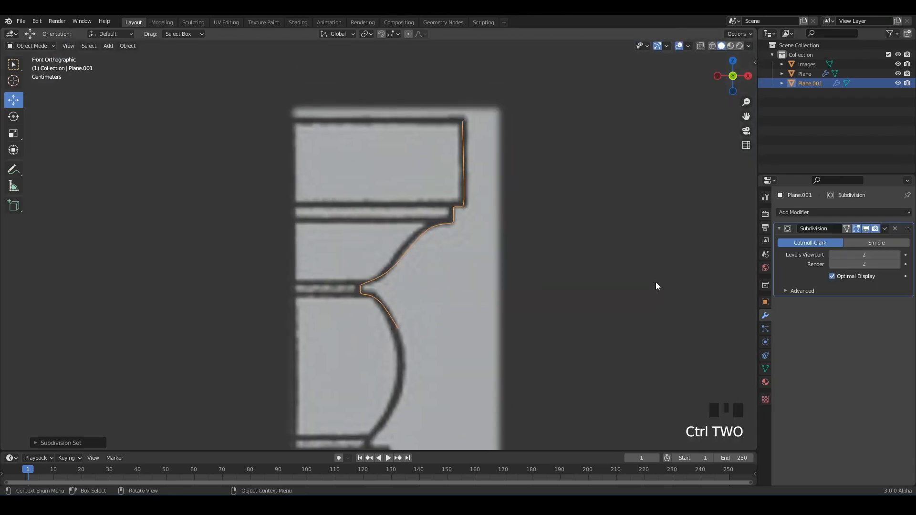
pyautogui.hotkey('ctrl', 's')
pyautogui.click(779, 229)
# Try out a Screw modifier on the partial profile and remove it.
pyautogui.click(813, 212)
pyautogui.click(723, 350)
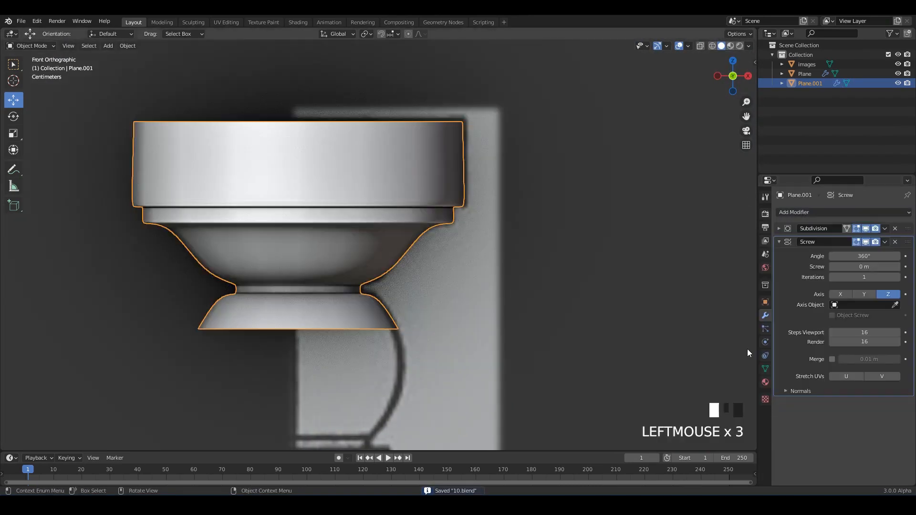
pyautogui.click(895, 242)
pyautogui.click(854, 212)
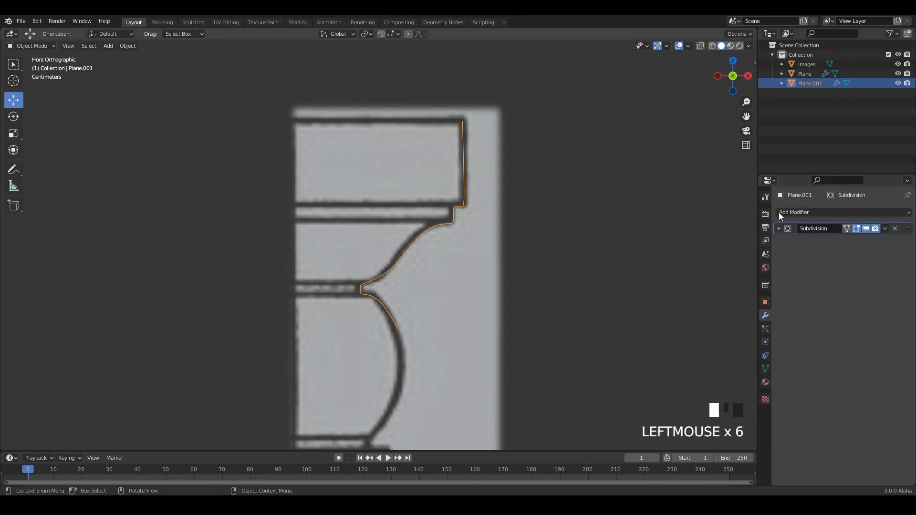
pyautogui.click(439, 244)
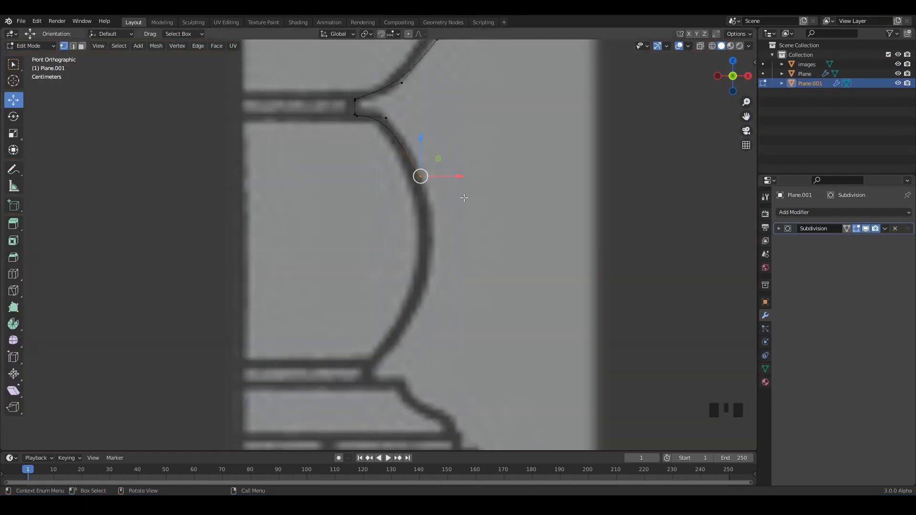
# Extrude two more vertices down the rounded bulge's outer side to the corner at its base.
pyautogui.scroll(2, 464, 197)
pyautogui.scroll(-1, 472, 195)
pyautogui.keyDown('alt'); pyautogui.moveTo(474, 194); pyautogui.dragTo(443, 192, button='middle'); pyautogui.keyUp('alt')
pyautogui.keyDown('shift'); pyautogui.moveTo(443, 193); pyautogui.dragTo(462, 193, button='middle'); pyautogui.keyUp('shift')
pyautogui.scroll(2, 448, 231)
pyautogui.press('e')
pyautogui.click(487, 348)
pyautogui.keyDown('shift'); pyautogui.moveTo(487, 347); pyautogui.dragTo(543, 245, button='middle'); pyautogui.keyUp('shift')
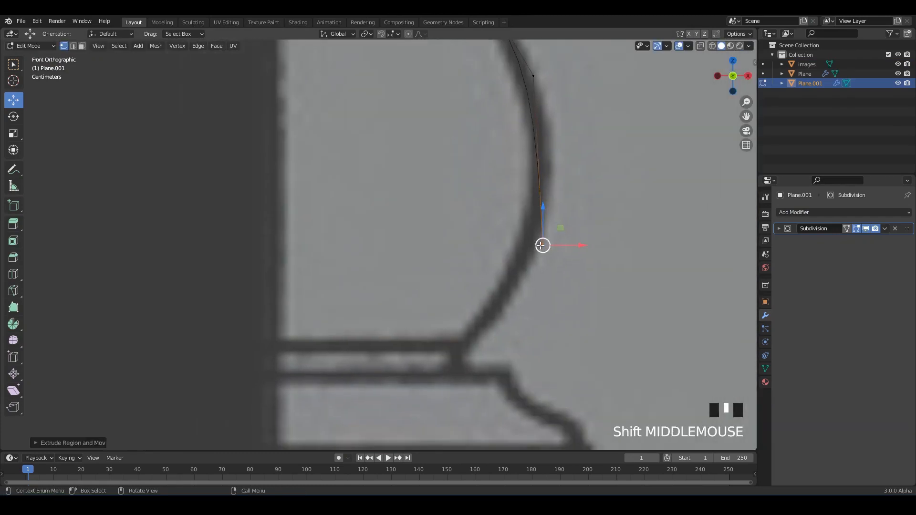
pyautogui.press('e')
pyautogui.click(458, 346)
# Reposition the bulge's vertices so the smoothed curve follows the reference outline down to its base corner.
pyautogui.keyDown('shift'); pyautogui.moveTo(540, 178); pyautogui.dragTo(497, 275, button='middle'); pyautogui.keyUp('shift')
pyautogui.moveTo(455, 159); pyautogui.dragTo(495, 205)
pyautogui.moveTo(491, 174); pyautogui.dragTo(513, 179)
pyautogui.keyDown('shift'); pyautogui.moveTo(530, 273); pyautogui.dragTo(571, 179, button='middle'); pyautogui.keyUp('shift')
pyautogui.click(530, 251)
pyautogui.moveTo(540, 249)
pyautogui.mouseDown()
pyautogui.moveTo(553, 268)
pyautogui.moveTo(549, 261)
pyautogui.mouseUp()
pyautogui.scroll(2, 491, 296)
pyautogui.keyDown('shift'); pyautogui.moveTo(491, 295); pyautogui.dragTo(474, 182, button='middle'); pyautogui.keyUp('shift')
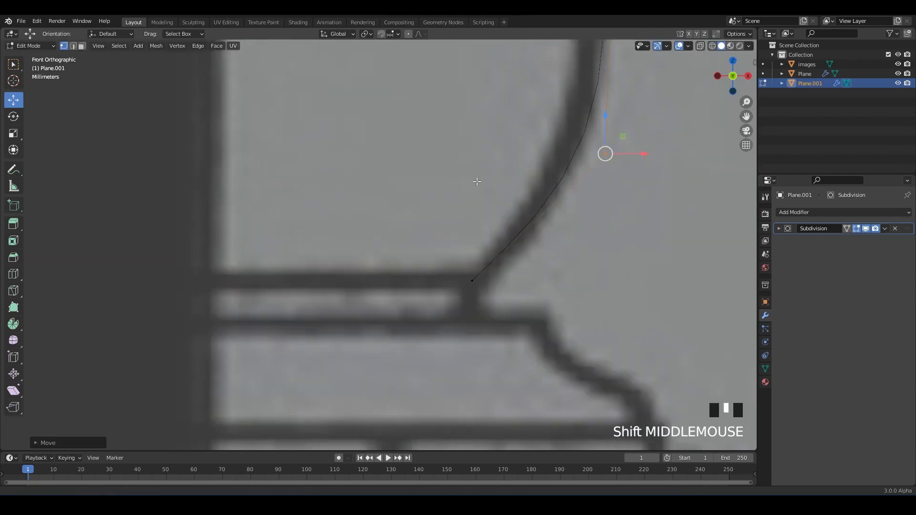
pyautogui.scroll(2, 474, 182)
pyautogui.click(462, 260)
pyautogui.moveTo(462, 260); pyautogui.dragTo(479, 247)
# Extrude vertices around the small recess below the bulge and out to the next ledge's corner.
pyautogui.press('e')
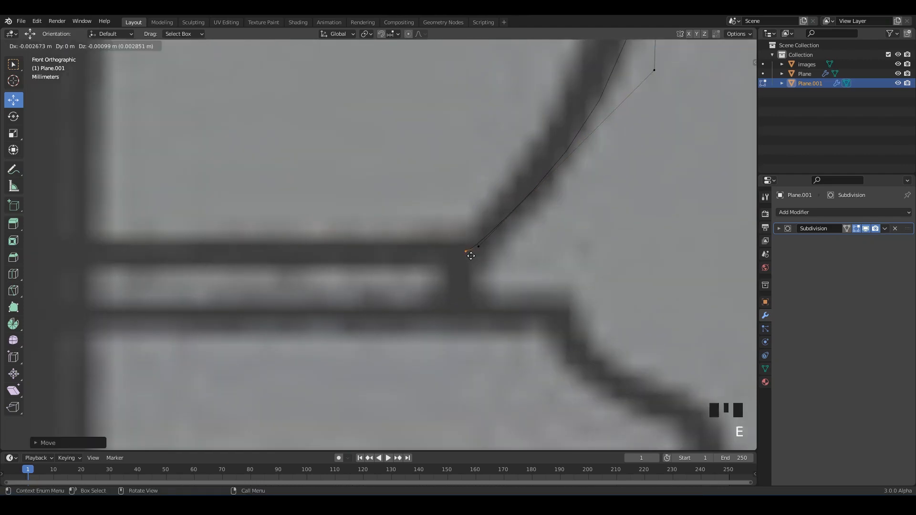
pyautogui.click(470, 255)
pyautogui.press('e')
pyautogui.click(467, 307)
pyautogui.press('e')
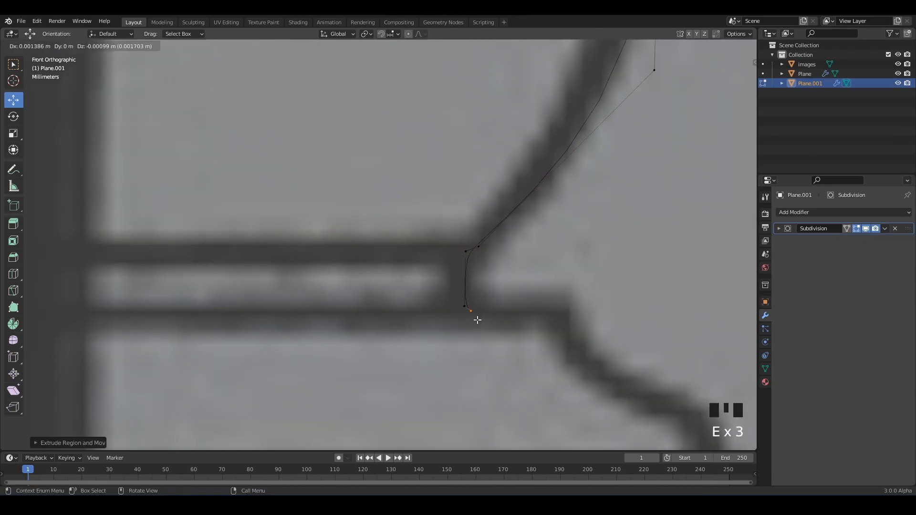
pyautogui.click(584, 329)
# Extrude vertices from the ledge corner along the concave molding to its lower outer corner.
pyautogui.press('e')
pyautogui.click(594, 370)
pyautogui.scroll(-3, 593, 370)
pyautogui.keyDown('shift'); pyautogui.moveTo(536, 341); pyautogui.dragTo(450, 264, button='middle'); pyautogui.keyUp('shift')
pyautogui.press('e')
pyautogui.click(491, 292)
pyautogui.scroll(3, 491, 291)
pyautogui.press('e')
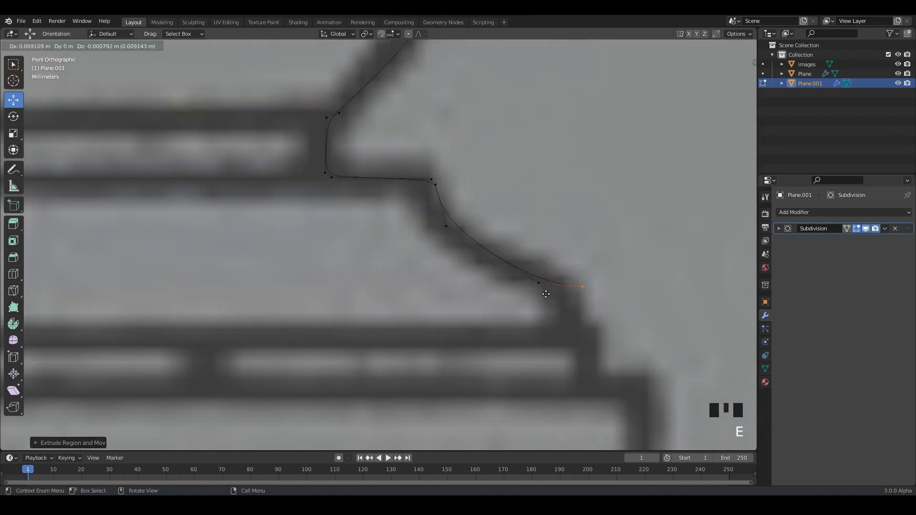
pyautogui.click(549, 282)
# Extrude vertices down the thin band's side and out to the upper corner of the wider slab below.
pyautogui.press('e')
pyautogui.click(585, 300)
pyautogui.press('e')
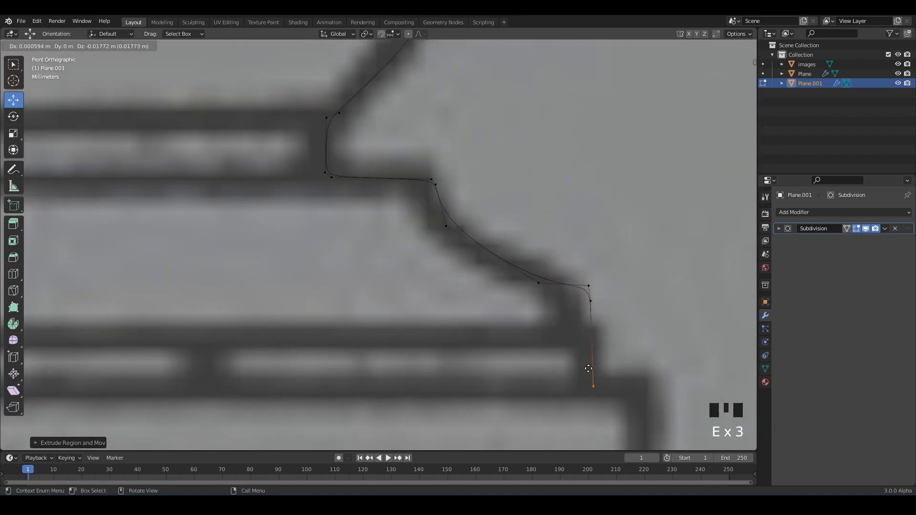
pyautogui.click(588, 368)
pyautogui.keyDown('shift'); pyautogui.moveTo(589, 368); pyautogui.dragTo(484, 251, button='middle'); pyautogui.keyUp('shift')
pyautogui.press('e')
pyautogui.click(548, 299)
pyautogui.press('e')
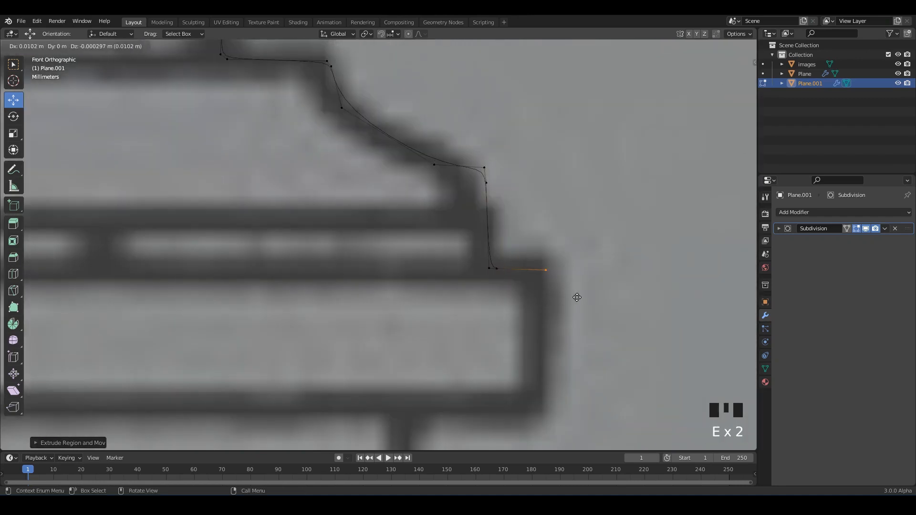
pyautogui.click(576, 297)
# Extrude vertices down the wide slab's side and inward along its underside to the block below.
pyautogui.keyDown('shift'); pyautogui.moveTo(563, 297); pyautogui.dragTo(489, 245, button='middle'); pyautogui.keyUp('shift')
pyautogui.scroll(1, 491, 246)
pyautogui.press('e')
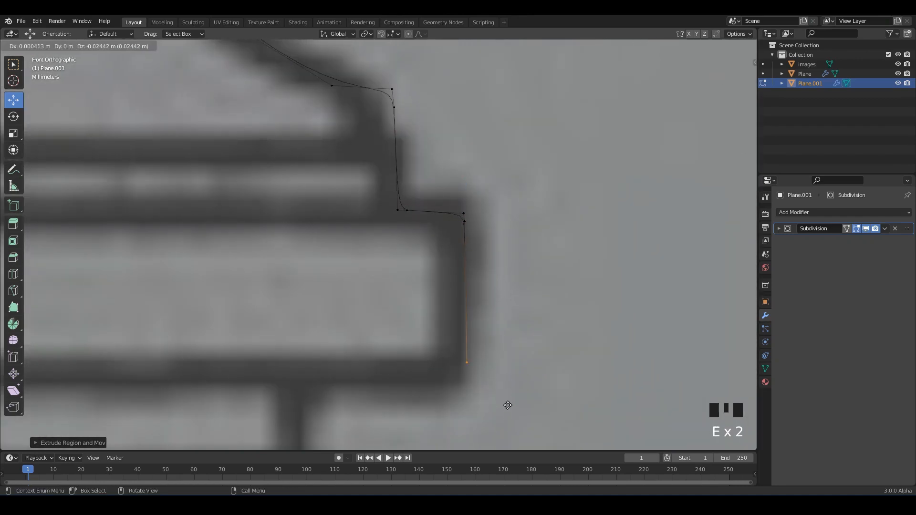
pyautogui.click(505, 418)
pyautogui.keyDown('shift'); pyautogui.moveTo(506, 418); pyautogui.dragTo(516, 281, button='middle'); pyautogui.keyUp('shift')
pyautogui.scroll(1, 524, 288)
pyautogui.press('e')
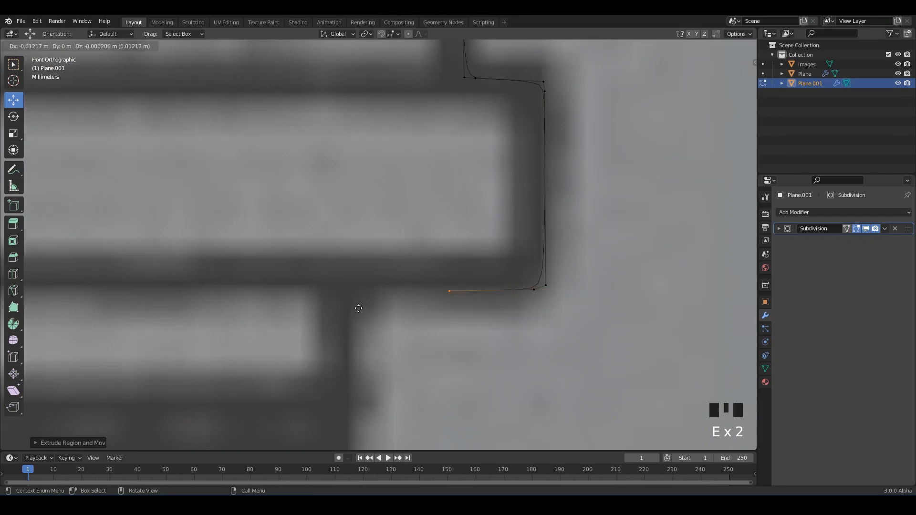
pyautogui.keyDown('shift'); pyautogui.scroll(3, 453, 181); pyautogui.keyUp('shift')
pyautogui.click(454, 180)
# Extrude a vertex down the block below the wide slab and move it along Z to the block's lower corner.
pyautogui.press('e')
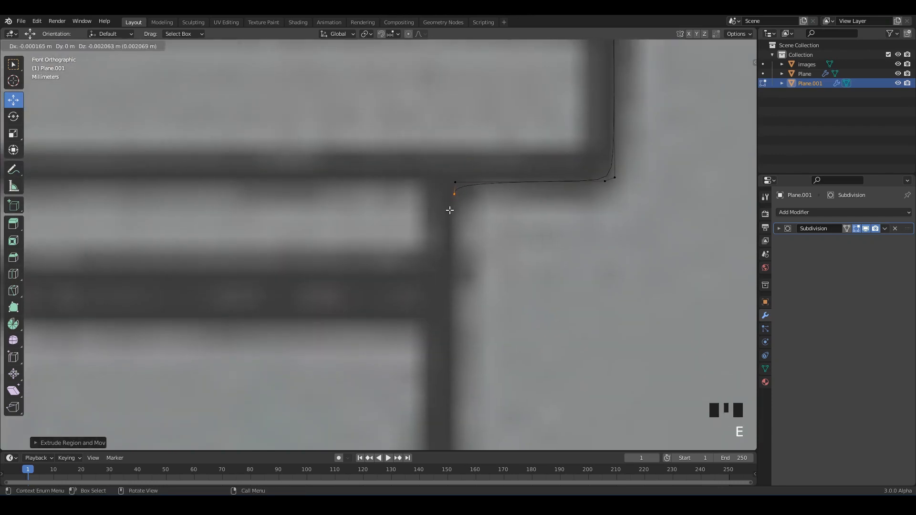
pyautogui.click(449, 372)
pyautogui.scroll(-4, 460, 219)
pyautogui.keyDown('shift'); pyautogui.moveTo(409, 311); pyautogui.dragTo(467, 181, button='middle'); pyautogui.keyUp('shift')
pyautogui.moveTo(475, 148); pyautogui.dragTo(475, 250)
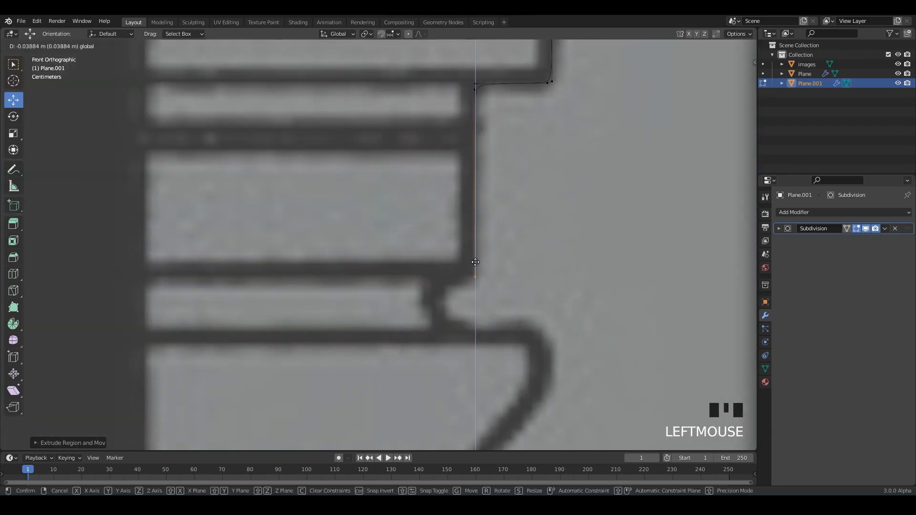
# Extrude vertices inward under the block and down the side of the narrow groove.
pyautogui.scroll(3, 482, 259)
pyautogui.keyDown('shift'); pyautogui.moveTo(509, 254); pyautogui.dragTo(483, 219, button='middle'); pyautogui.keyUp('shift')
pyautogui.press('e')
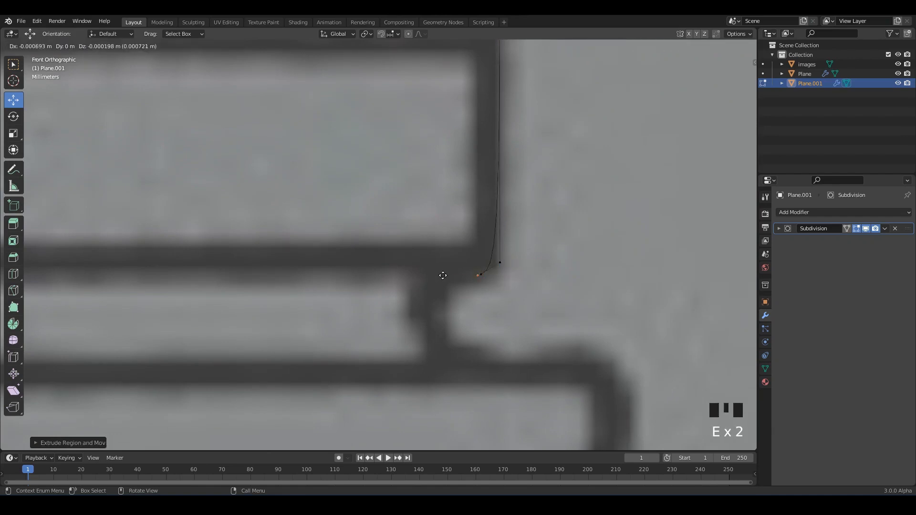
pyautogui.click(429, 276)
pyautogui.keyDown('shift'); pyautogui.moveTo(429, 276); pyautogui.dragTo(435, 231, button='middle'); pyautogui.keyUp('shift')
pyautogui.press('e')
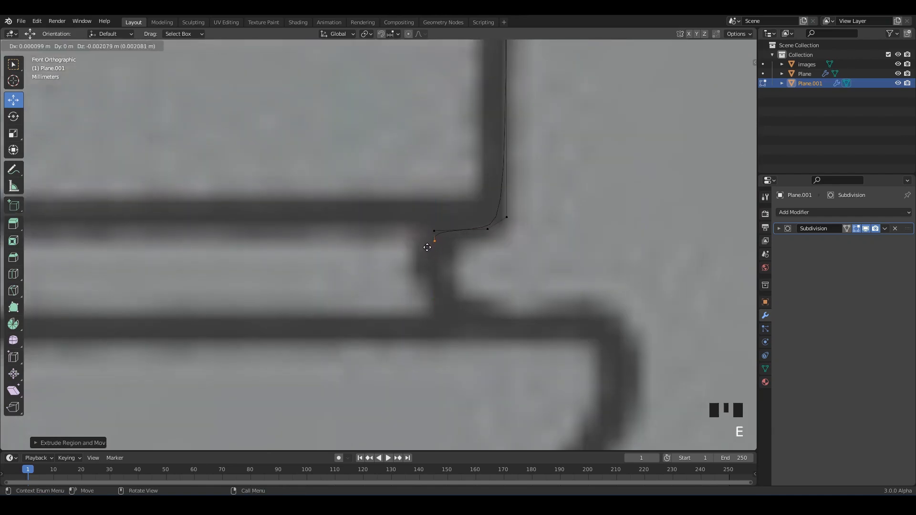
pyautogui.click(427, 247)
pyautogui.press('e')
pyautogui.click(430, 326)
# Extrude vertices outward from the groove along the large molding's upper edge and around its rounded outer corner.
pyautogui.press('e')
pyautogui.click(449, 326)
pyautogui.press('e')
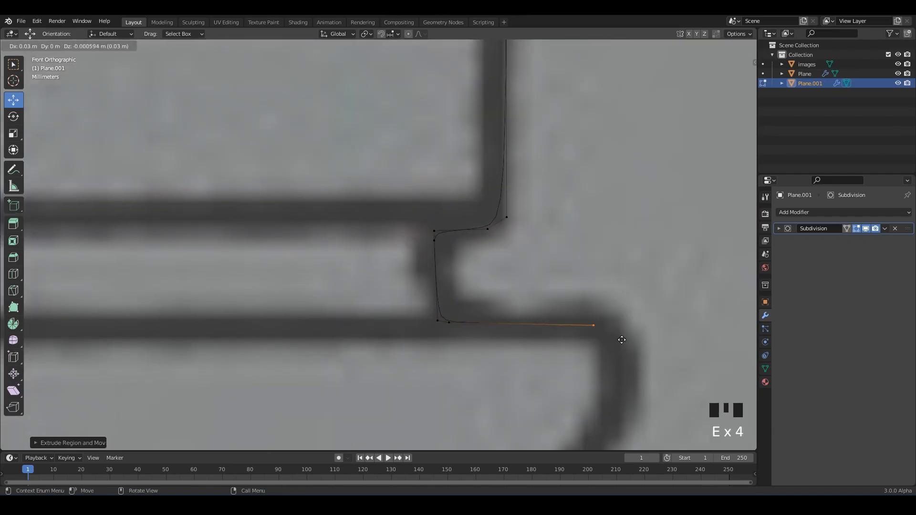
pyautogui.click(681, 334)
pyautogui.keyDown('shift'); pyautogui.moveTo(681, 334); pyautogui.dragTo(561, 232, button='middle'); pyautogui.keyUp('shift')
pyautogui.press('e')
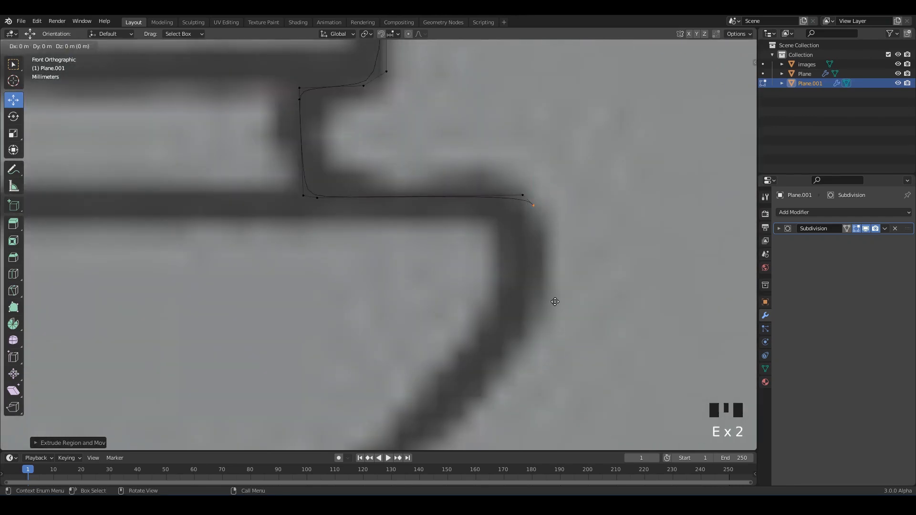
pyautogui.click(557, 420)
# Extrude vertices along the large molding's curved underside down to the thin band below it.
pyautogui.scroll(-4, 557, 415)
pyautogui.keyDown('shift'); pyautogui.moveTo(557, 408); pyautogui.dragTo(558, 225, button='middle'); pyautogui.keyUp('shift')
pyautogui.press('e')
pyautogui.click(504, 280)
pyautogui.press('e')
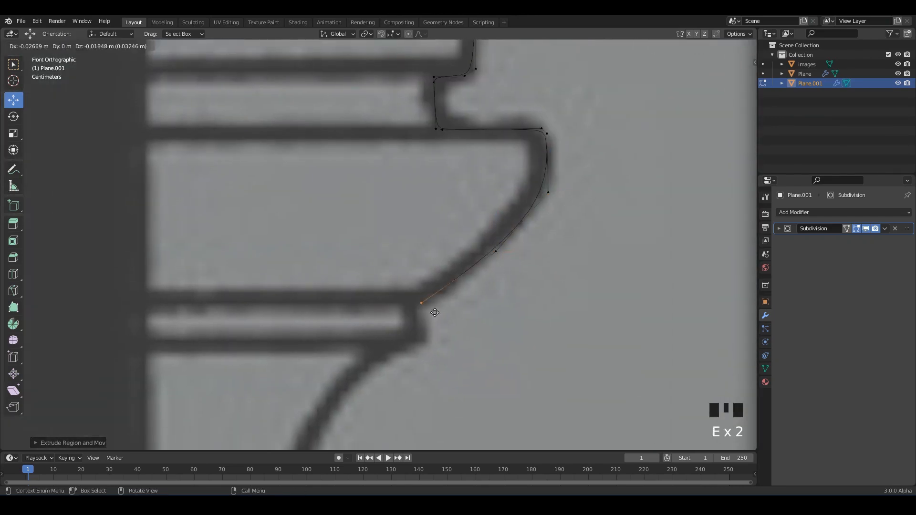
pyautogui.click(462, 300)
# Extrude vertices around the thin band beneath the large molding to the start of the concave neck.
pyautogui.scroll(4, 463, 300)
pyautogui.keyDown('shift'); pyautogui.moveTo(462, 300); pyautogui.dragTo(474, 237, button='middle'); pyautogui.keyUp('shift')
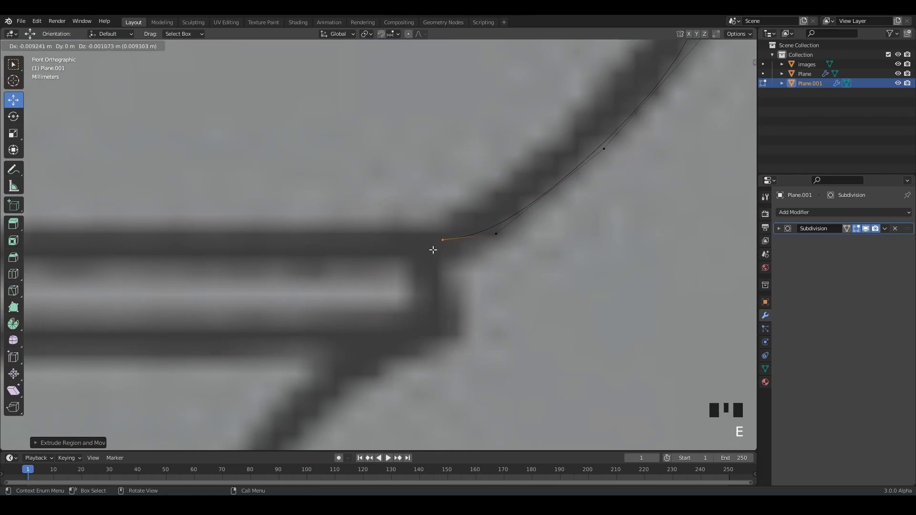
pyautogui.keyDown('shift'); pyautogui.moveTo(437, 261); pyautogui.dragTo(452, 184, button='middle'); pyautogui.keyUp('shift')
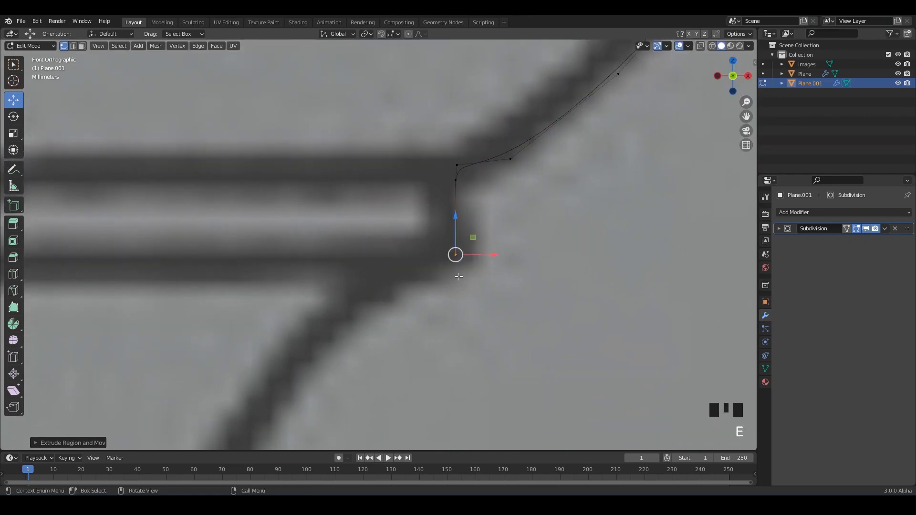
pyautogui.click(396, 261)
pyautogui.keyDown('shift'); pyautogui.moveTo(396, 261); pyautogui.dragTo(544, 211, button='middle'); pyautogui.keyUp('shift')
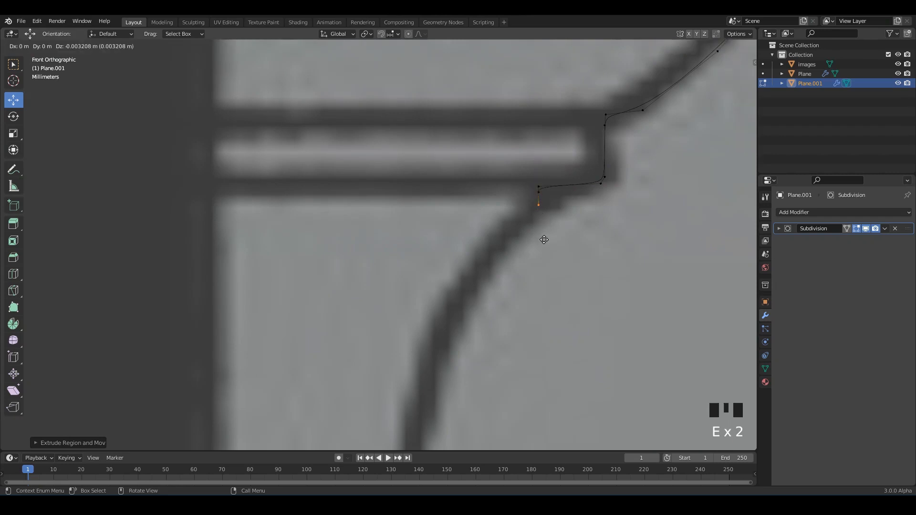
pyautogui.click(544, 244)
# Extrude vertices down the long concave neck and reposition them so the smoothed curve follows the outline.
pyautogui.scroll(-1, 542, 209)
pyautogui.keyDown('shift'); pyautogui.moveTo(540, 179); pyautogui.dragTo(539, 107, button='middle'); pyautogui.keyUp('shift')
pyautogui.press('e')
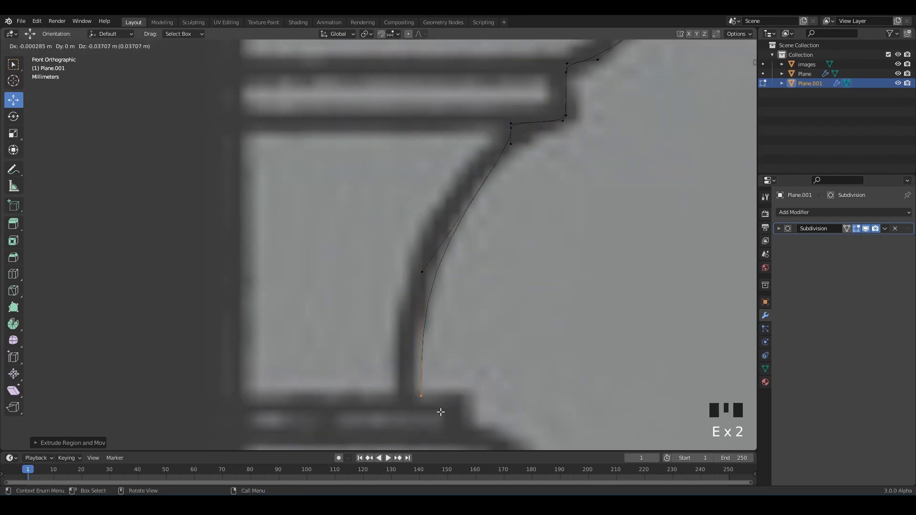
pyautogui.moveTo(422, 272); pyautogui.dragTo(436, 202)
pyautogui.click(420, 396)
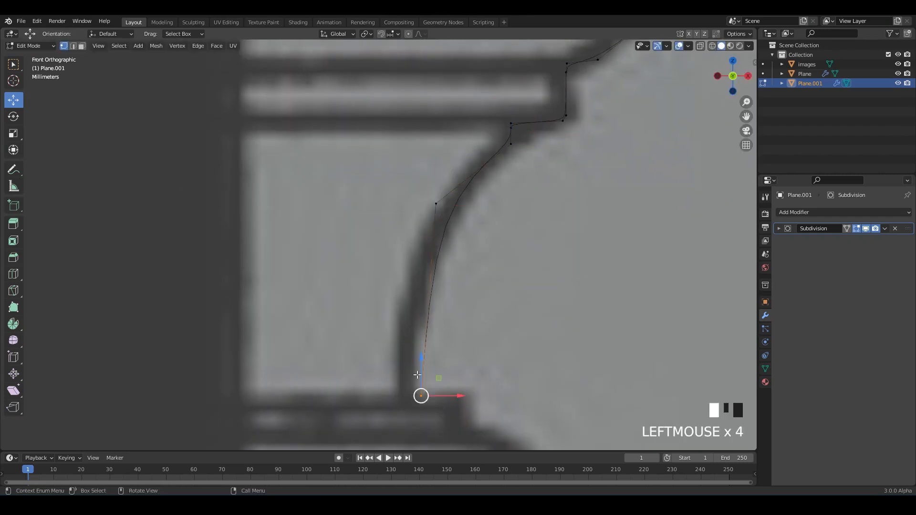
pyautogui.moveTo(420, 394); pyautogui.dragTo(413, 317)
# Extrude vertices from the neck's base around the small step and the rounded ring to the ring's underside.
pyautogui.scroll(2, 351, 282)
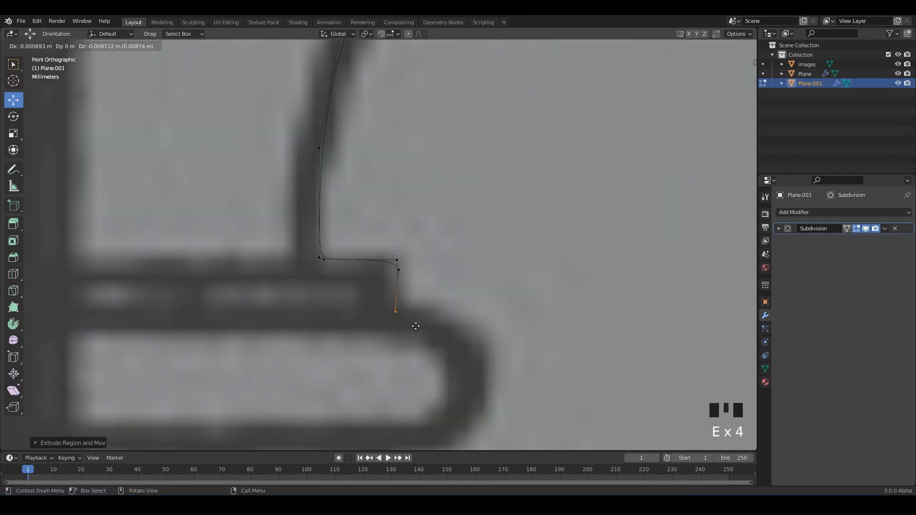
pyautogui.click(500, 363)
pyautogui.keyDown('shift'); pyautogui.moveTo(500, 362); pyautogui.dragTo(485, 251, button='middle'); pyautogui.keyUp('shift')
pyautogui.press('e')
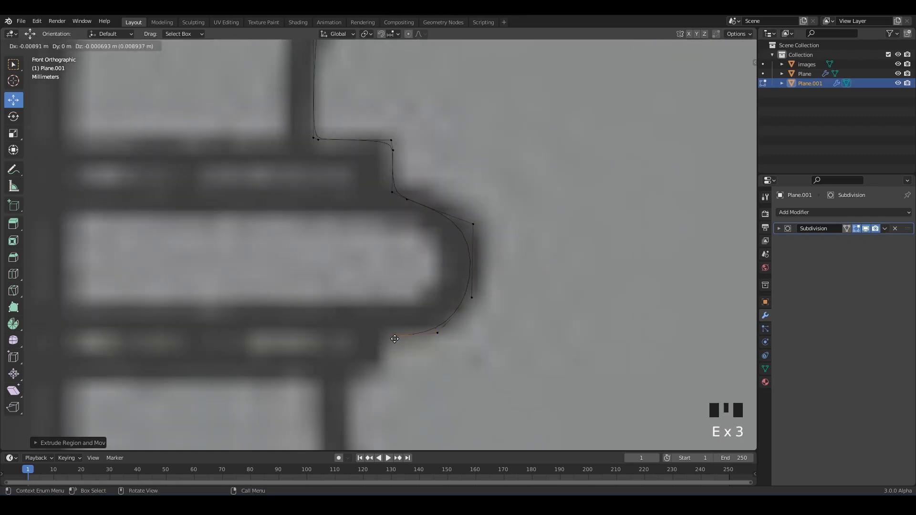
pyautogui.click(380, 329)
# Reposition the rounded ring's vertices so the smoothed curve matches the reference, moving the end vertex to the inner corner beneath it.
pyautogui.click(473, 223)
pyautogui.moveTo(472, 224); pyautogui.dragTo(474, 208)
pyautogui.moveTo(471, 297); pyautogui.dragTo(489, 284)
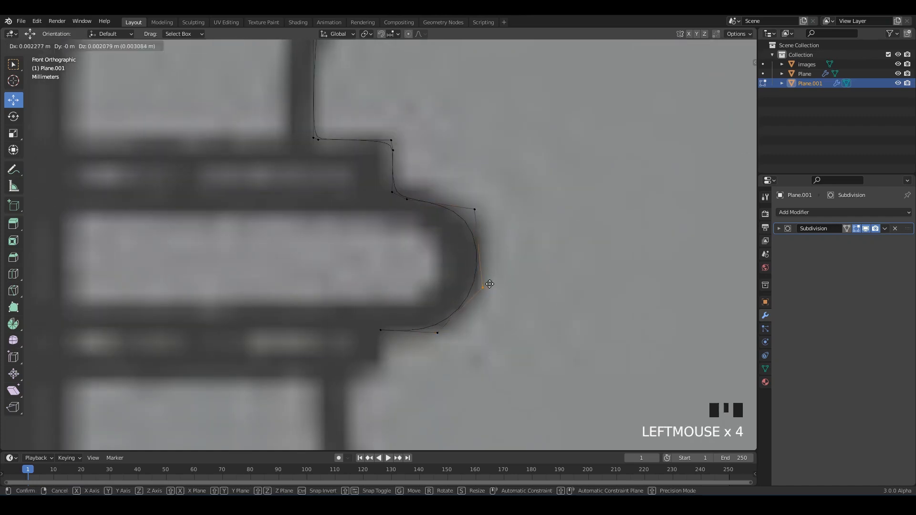
pyautogui.click(438, 333)
pyautogui.moveTo(380, 329); pyautogui.dragTo(367, 332)
# Extrude vertices around the small step beneath the rounded ring and reposition the end vertices at the top of the long tapered shaft.
pyautogui.keyDown('shift'); pyautogui.moveTo(367, 332); pyautogui.dragTo(484, 258, button='middle'); pyautogui.keyUp('shift')
pyautogui.scroll(3, 432, 278)
pyautogui.press('e')
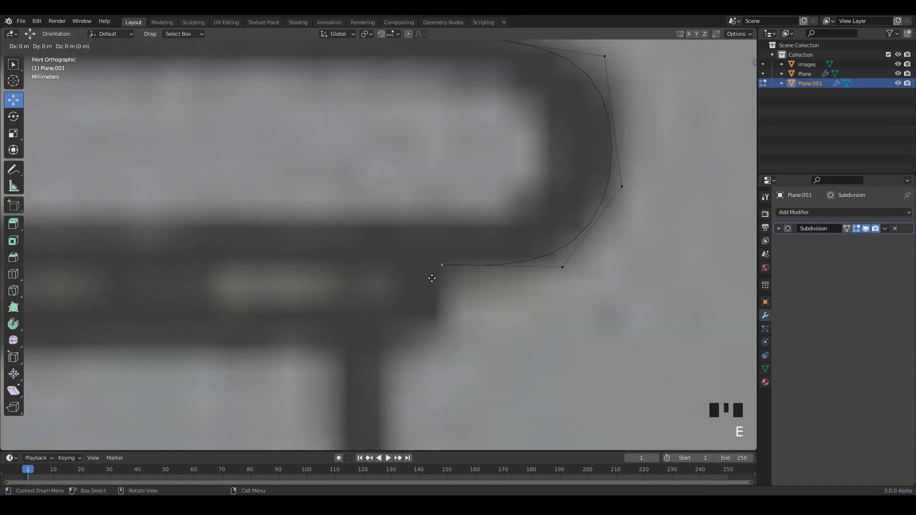
pyautogui.click(433, 286)
pyautogui.press('e')
pyautogui.click(443, 334)
pyautogui.press('e')
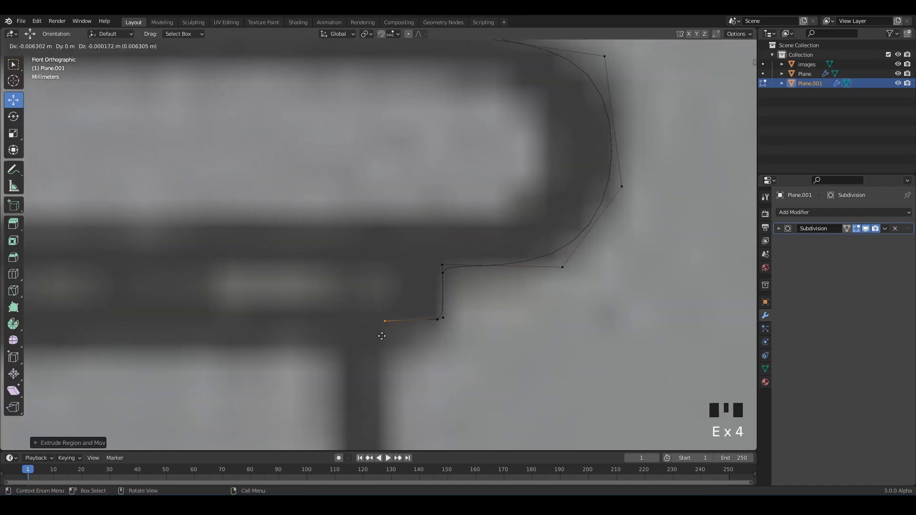
pyautogui.click(372, 337)
pyautogui.scroll(-3, 372, 336)
pyautogui.press('e')
pyautogui.click(410, 260)
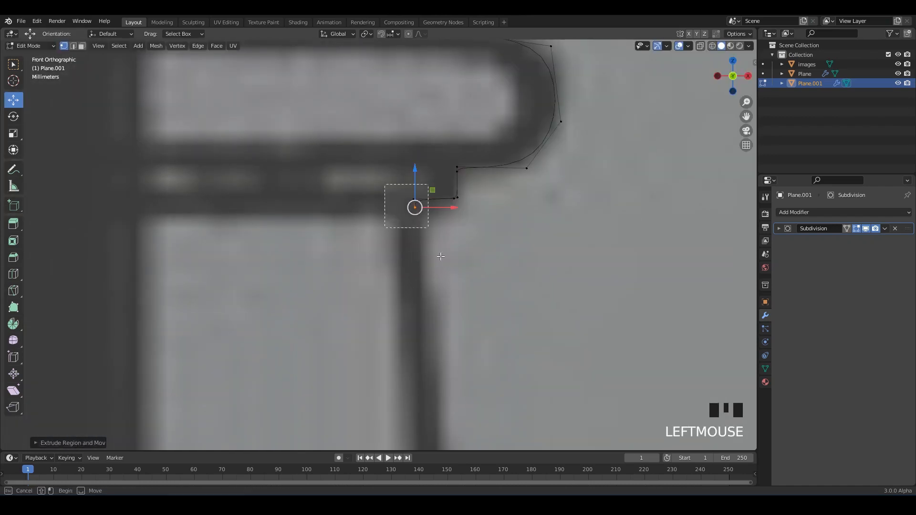
pyautogui.moveTo(439, 205); pyautogui.dragTo(449, 201)
# Extrude vertices down the long tapered shaft to the top of the next ring molding.
pyautogui.press('e')
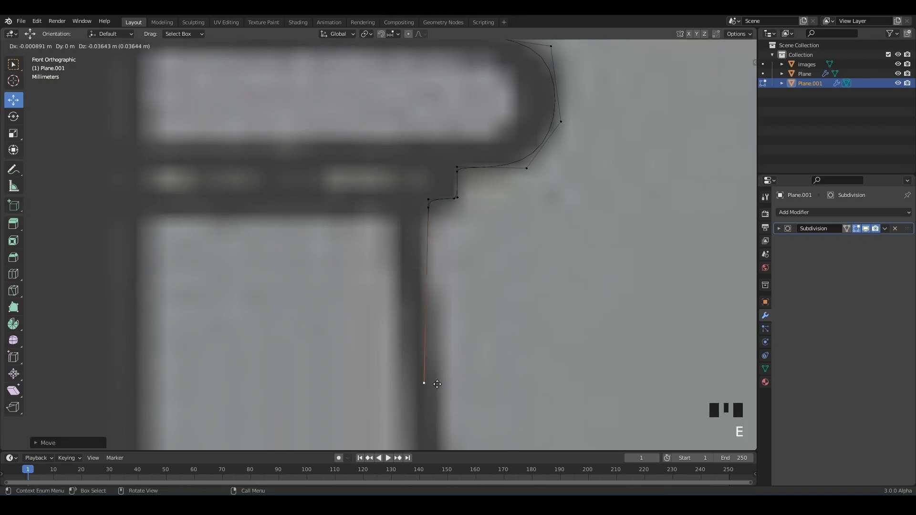
pyautogui.click(425, 383)
pyautogui.scroll(-6, 405, 338)
pyautogui.scroll(-1, 400, 182)
pyautogui.press('e')
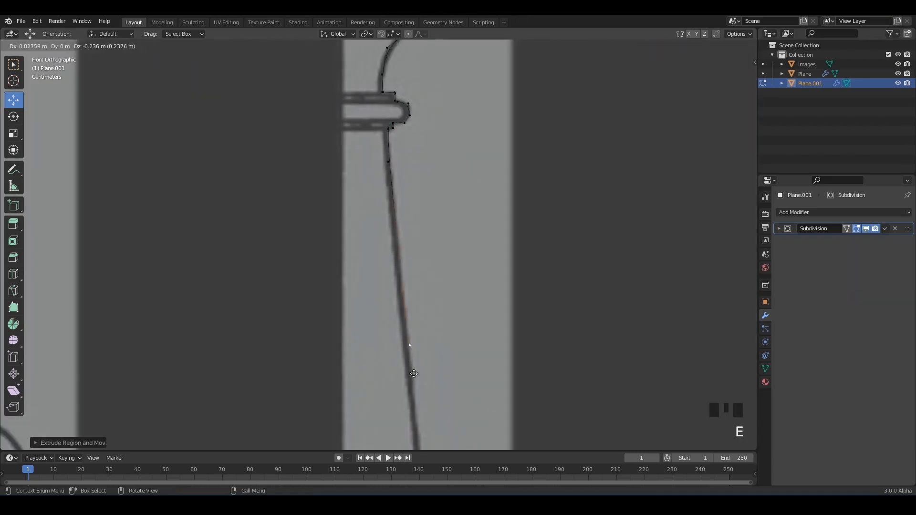
pyautogui.click(414, 374)
pyautogui.keyDown('shift'); pyautogui.moveTo(414, 374); pyautogui.dragTo(411, 176, button='middle'); pyautogui.keyUp('shift')
pyautogui.press('e')
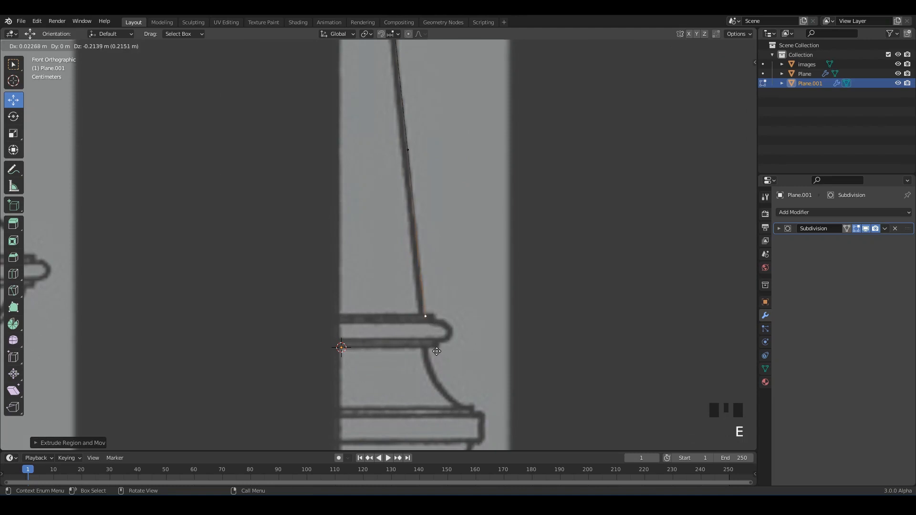
pyautogui.scroll(2, 436, 337)
pyautogui.keyDown('shift'); pyautogui.moveTo(388, 219); pyautogui.dragTo(334, 225, button='middle'); pyautogui.keyUp('shift')
# Extrude vertices around the small step at the shaft's base and the rounded ring to the inner corner of the ring's underside.
pyautogui.press('e')
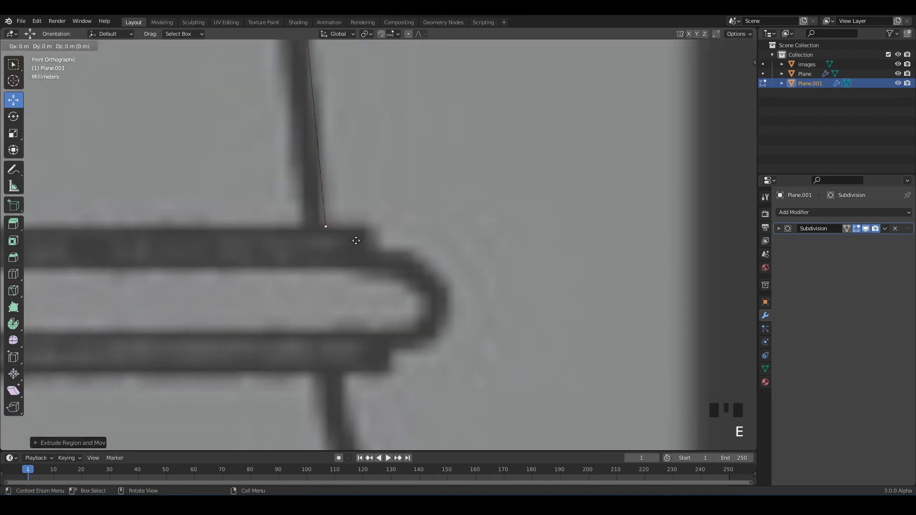
pyautogui.click(387, 268)
pyautogui.press('e')
pyautogui.click(398, 275)
pyautogui.press('e')
pyautogui.click(445, 288)
pyautogui.press('e')
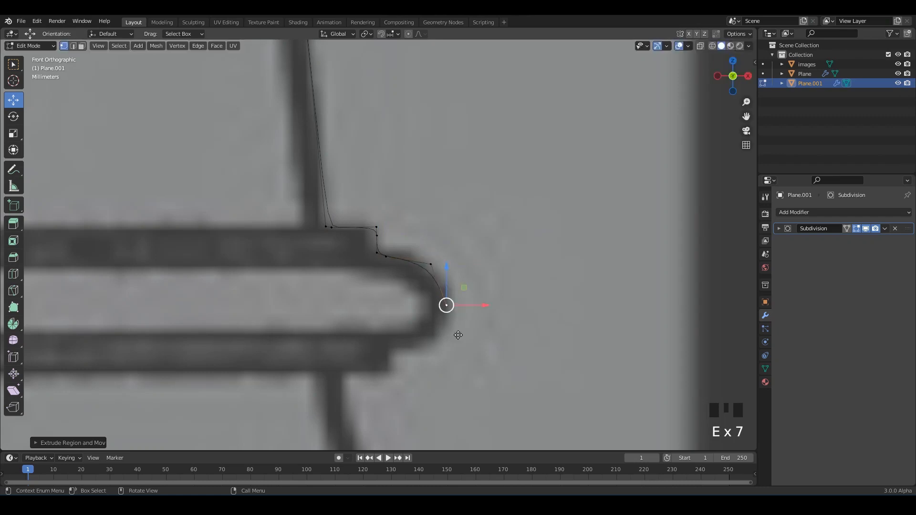
pyautogui.keyDown('shift'); pyautogui.moveTo(446, 354); pyautogui.dragTo(504, 255, button='middle'); pyautogui.keyUp('shift')
pyautogui.scroll(3, 504, 256)
pyautogui.press('e')
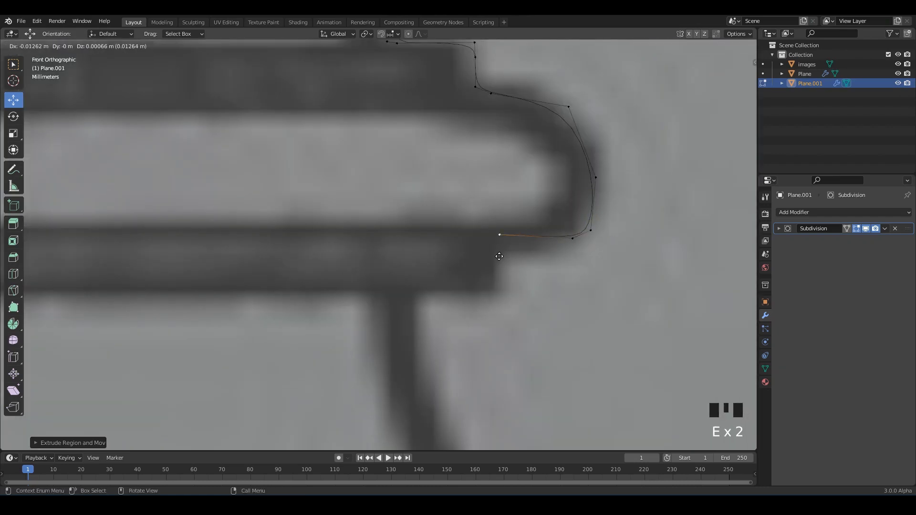
pyautogui.click(499, 258)
# Extrude vertices around the small step below the shaft's base ring to the start of the concave flare.
pyautogui.press('e')
pyautogui.click(498, 255)
pyautogui.press('e')
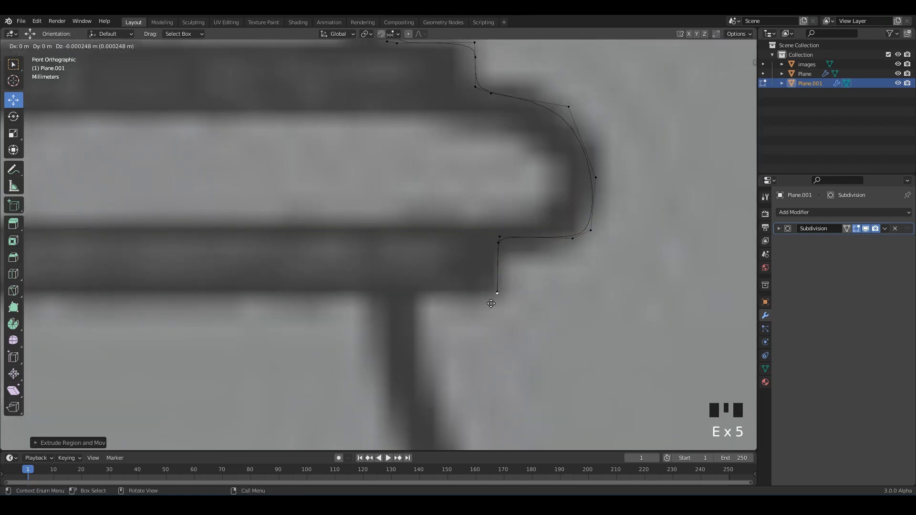
pyautogui.click(481, 308)
pyautogui.press('e')
pyautogui.click(418, 306)
# Extrude vertices down the concave flare to the narrow ledge and reposition them so the smoothed curve follows the outline.
pyautogui.scroll(-3, 418, 306)
pyautogui.keyDown('shift'); pyautogui.moveTo(432, 344); pyautogui.dragTo(434, 214, button='middle'); pyautogui.keyUp('shift')
pyautogui.press('e')
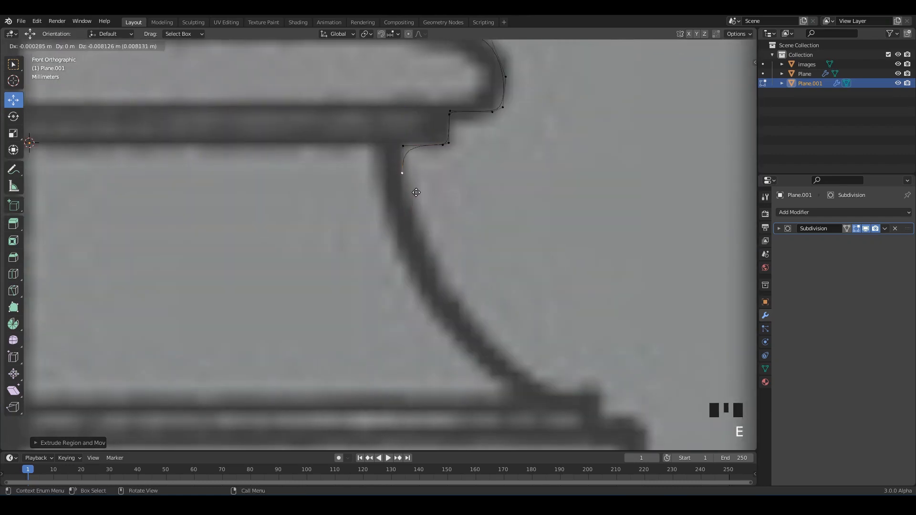
pyautogui.keyDown('shift'); pyautogui.moveTo(450, 311); pyautogui.dragTo(358, 219, button='middle'); pyautogui.keyUp('shift')
pyautogui.click(511, 354)
pyautogui.press('e')
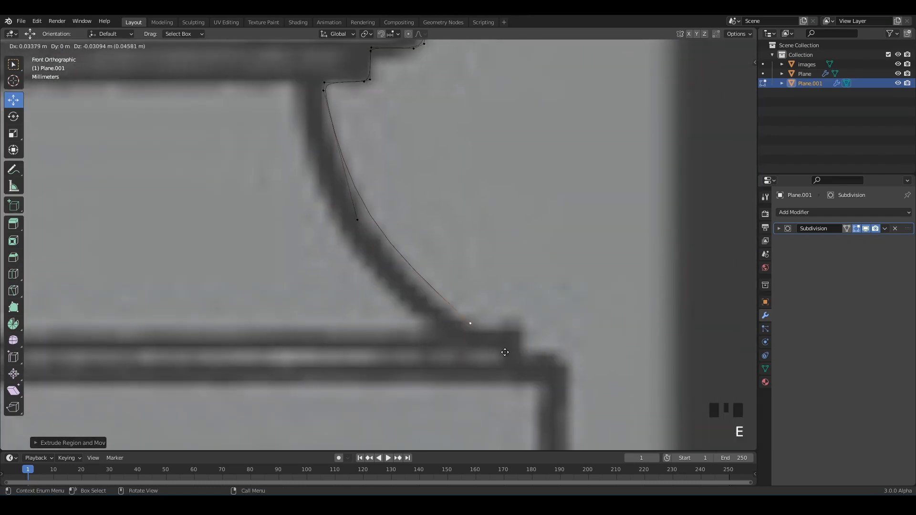
pyautogui.click(362, 218)
pyautogui.moveTo(362, 219); pyautogui.dragTo(331, 220)
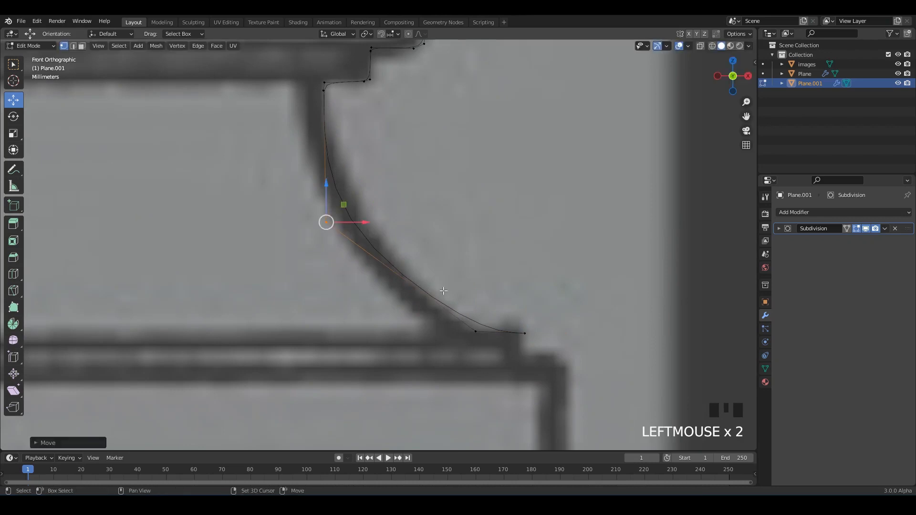
pyautogui.keyDown('shift'); pyautogui.moveTo(478, 304); pyautogui.dragTo(298, 215, button='middle'); pyautogui.keyUp('shift')
pyautogui.moveTo(298, 215); pyautogui.dragTo(275, 263)
pyautogui.moveTo(296, 241); pyautogui.dragTo(257, 245)
# Align the ledge's end vertex and extrude vertices around the ledge to the upper outer corner of the square band.
pyautogui.keyDown('shift'); pyautogui.moveTo(283, 245); pyautogui.dragTo(354, 250, button='middle'); pyautogui.keyUp('shift')
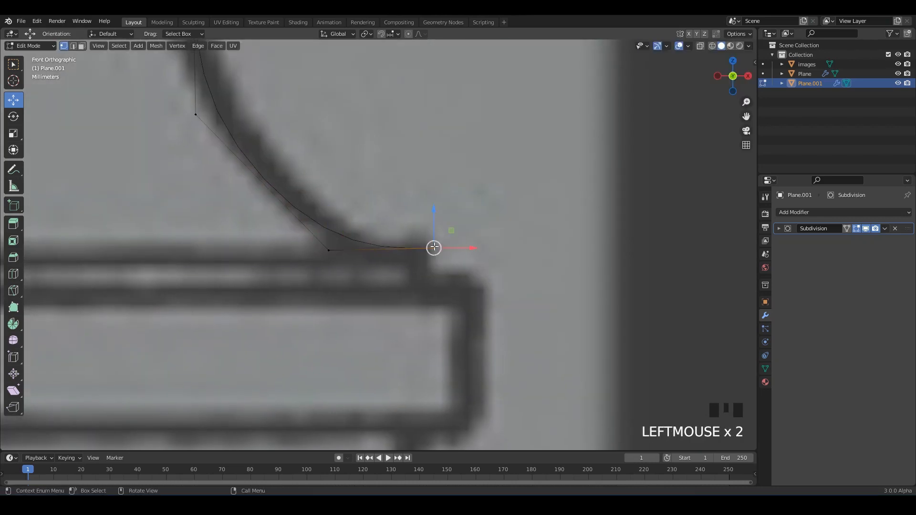
pyautogui.click(434, 247)
pyautogui.press('e')
pyautogui.press('e')
pyautogui.click(431, 281)
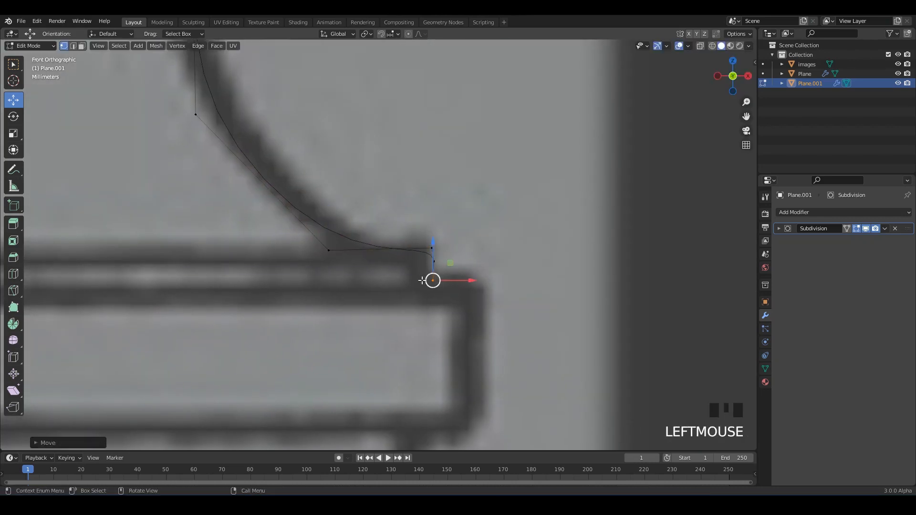
pyautogui.press('e')
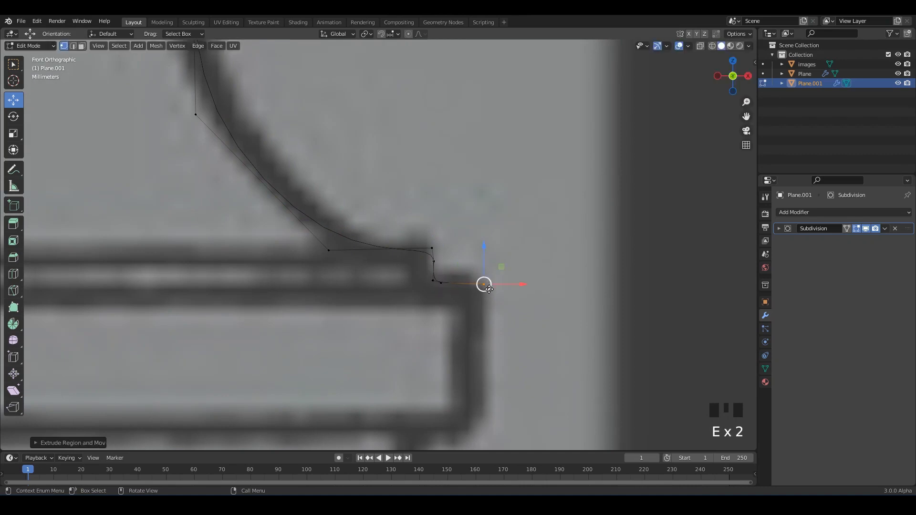
# Extrude vertices down the square band's outer face and along its underside to the start of the convex curve.
pyautogui.scroll(3, 496, 221)
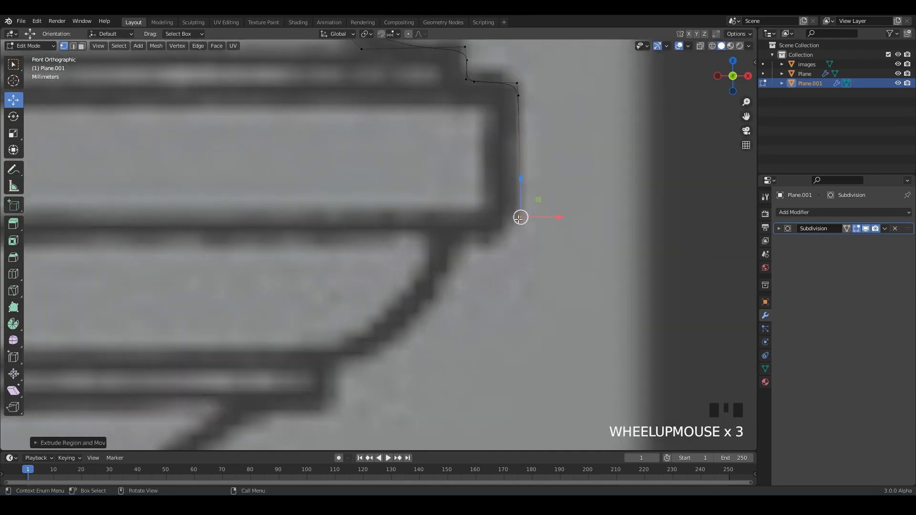
pyautogui.click(514, 219)
pyautogui.press('e')
pyautogui.keyDown('shift'); pyautogui.moveTo(453, 244); pyautogui.dragTo(485, 210, button='middle'); pyautogui.keyUp('shift')
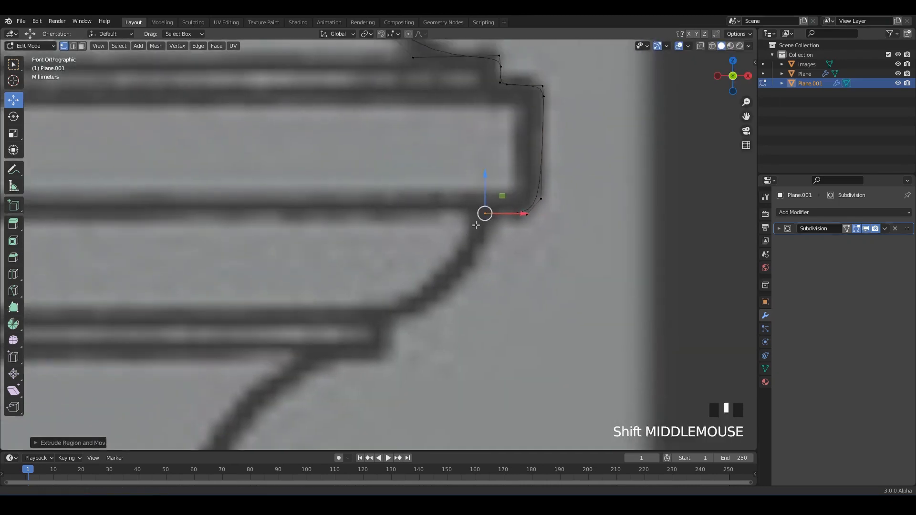
# Extrude vertices along the convex curve beneath the square band and down to the thin band's lower outer corner.
pyautogui.press('e')
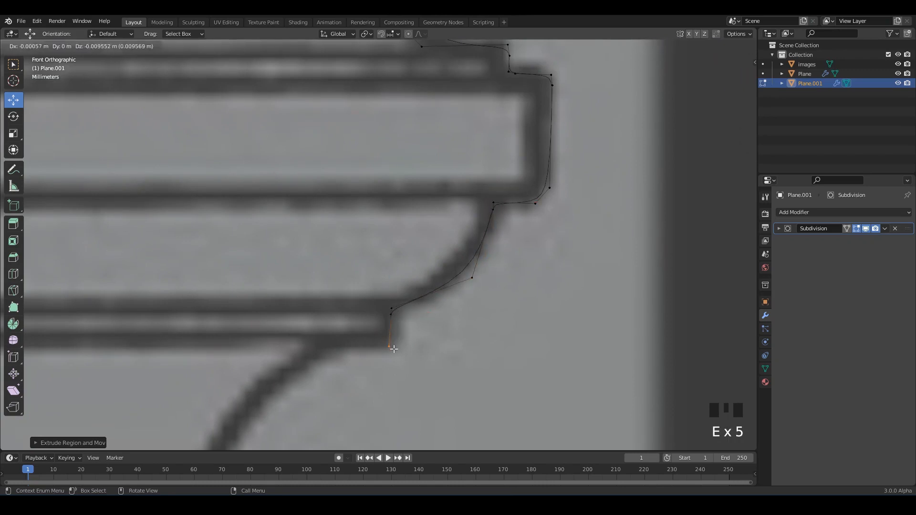
pyautogui.click(479, 280)
pyautogui.keyDown('shift'); pyautogui.moveTo(485, 280); pyautogui.dragTo(542, 175, button='middle'); pyautogui.keyUp('shift')
pyautogui.click(447, 244)
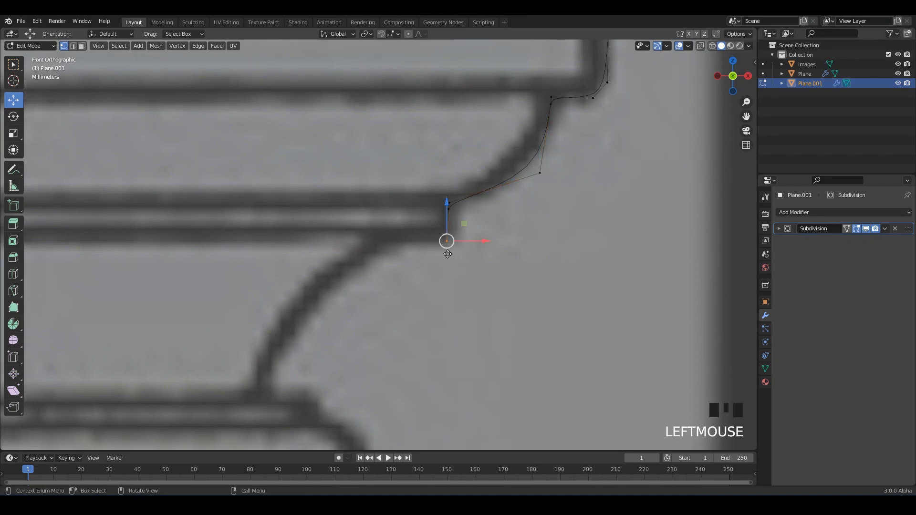
# Extrude vertices along the thin band's underside and down the concave curve to the next ring, repositioning the curve's middle vertex.
pyautogui.keyDown('shift'); pyautogui.moveTo(363, 274); pyautogui.dragTo(450, 240, button='middle'); pyautogui.keyUp('shift')
pyautogui.press('e')
pyautogui.click(364, 302)
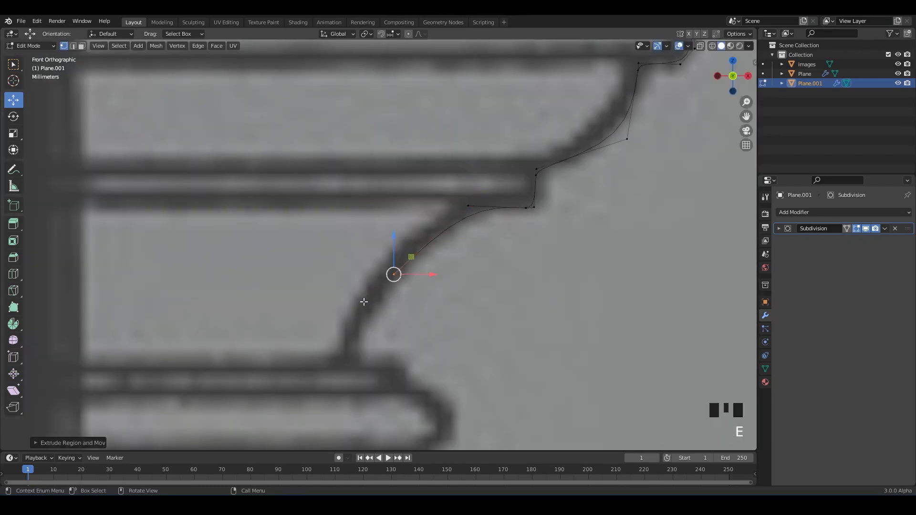
pyautogui.click(320, 399)
pyautogui.moveTo(358, 250); pyautogui.dragTo(427, 319)
pyautogui.moveTo(394, 274); pyautogui.dragTo(389, 323)
pyautogui.keyDown('shift'); pyautogui.scroll(2, 379, 277); pyautogui.keyUp('shift')
pyautogui.moveTo(353, 296); pyautogui.dragTo(356, 293)
# Extrude vertices around the small step above the rounded ring at the base of the concave curve.
pyautogui.press('e')
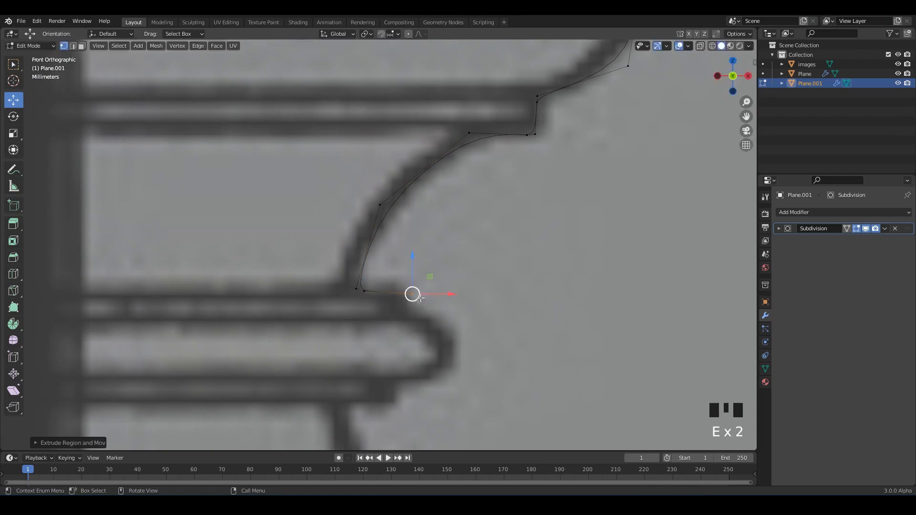
pyautogui.press('e')
pyautogui.click(418, 332)
pyautogui.scroll(2, 428, 331)
pyautogui.keyDown('shift'); pyautogui.moveTo(421, 385); pyautogui.dragTo(464, 444, button='middle'); pyautogui.keyUp('shift')
# Reposition the vertices of the concave curve's lower end and the small step to match the reference outline.
pyautogui.moveTo(323, 244); pyautogui.dragTo(378, 319)
pyautogui.moveTo(373, 295); pyautogui.dragTo(369, 278)
pyautogui.moveTo(381, 157); pyautogui.dragTo(437, 212)
pyautogui.keyDown('shift'); pyautogui.scroll(2, 470, 303); pyautogui.keyUp('shift')
pyautogui.keyDown('shift'); pyautogui.moveTo(471, 303); pyautogui.dragTo(430, 243, button='middle'); pyautogui.keyUp('shift')
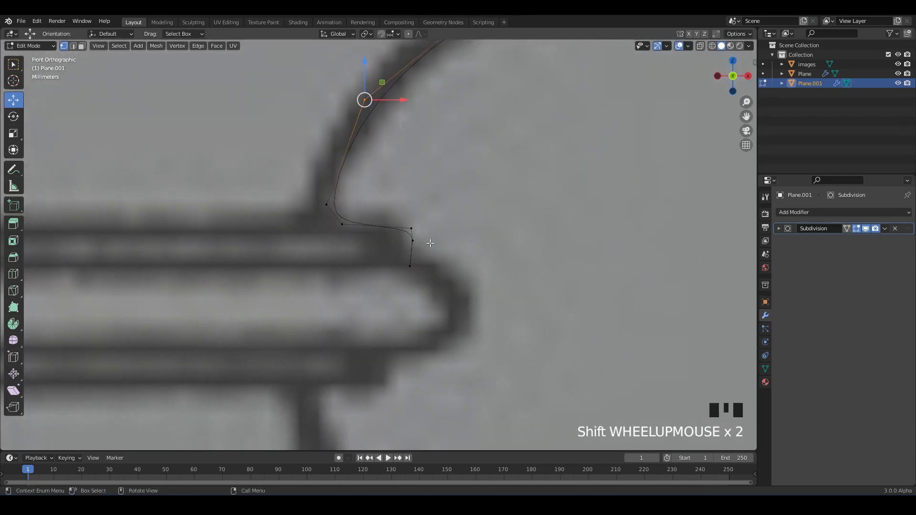
pyautogui.moveTo(440, 234); pyautogui.dragTo(437, 233)
pyautogui.moveTo(422, 237); pyautogui.dragTo(392, 252)
pyautogui.moveTo(408, 209); pyautogui.dragTo(407, 202)
pyautogui.moveTo(424, 256); pyautogui.dragTo(403, 289)
pyautogui.scroll(2, 405, 290)
pyautogui.click(407, 254)
# Extrude vertices around the rounded ring below the concave curve to the inner end of its underside.
pyautogui.press('e')
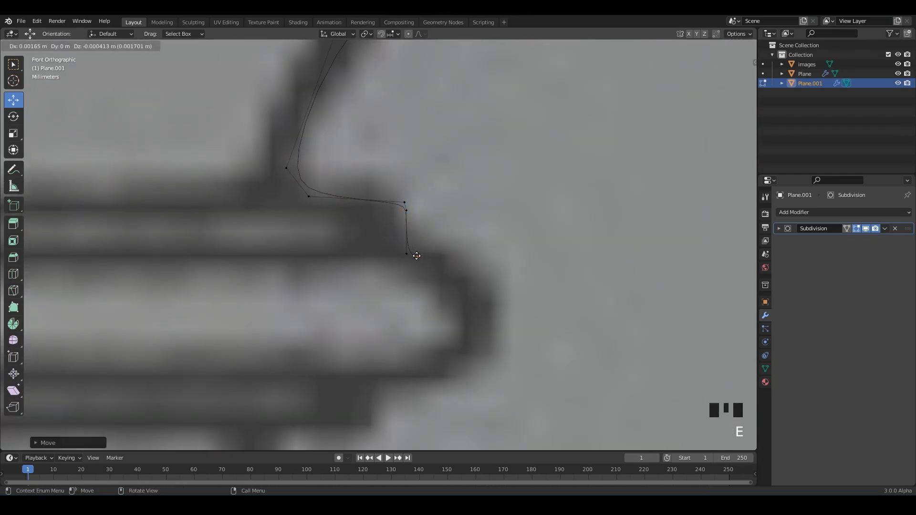
pyautogui.press('e')
pyautogui.click(494, 315)
pyautogui.keyDown('shift'); pyautogui.moveTo(470, 337); pyautogui.dragTo(505, 282, button='middle'); pyautogui.keyUp('shift')
pyautogui.press('e')
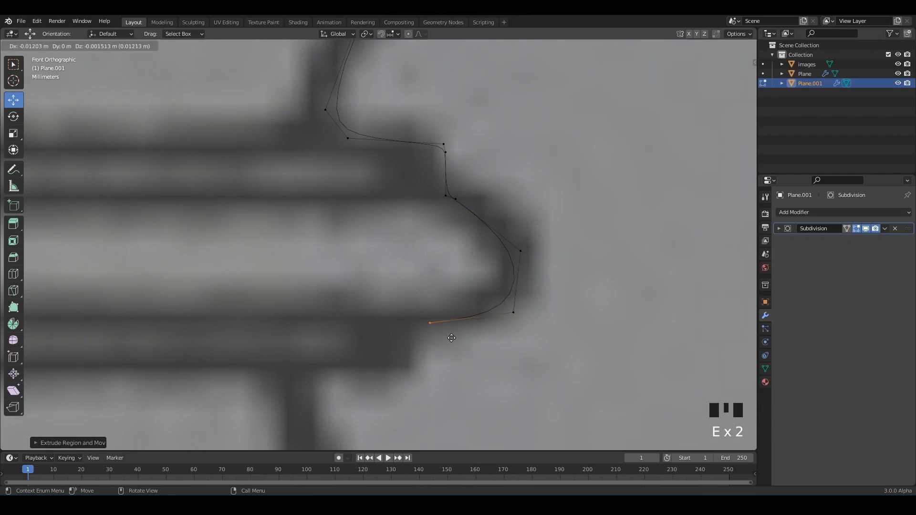
pyautogui.click(500, 337)
pyautogui.press('e')
pyautogui.click(403, 333)
# Reposition the ring's outer vertices so the smoothed curve matches the outline, setting the end vertex at the inner corner beneath it.
pyautogui.click(525, 242)
pyautogui.moveTo(525, 239); pyautogui.dragTo(534, 216)
pyautogui.click(513, 312)
pyautogui.moveTo(513, 313); pyautogui.dragTo(519, 310)
pyautogui.keyDown('shift'); pyautogui.moveTo(520, 311); pyautogui.dragTo(571, 225, button='middle'); pyautogui.keyUp('shift')
pyautogui.click(460, 239)
# Extrude vertices around the small step beneath this ring to the top of the lower flare.
pyautogui.press('e')
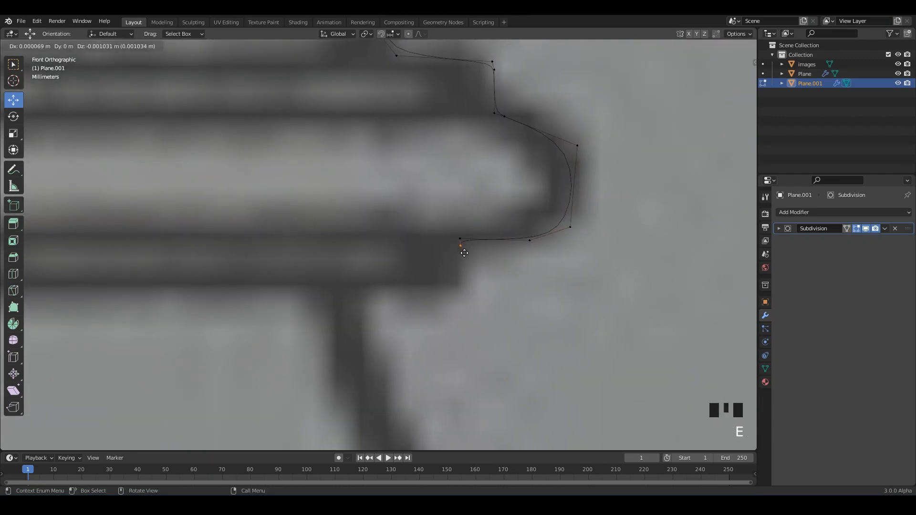
pyautogui.click(464, 252)
pyautogui.press('e')
pyautogui.click(465, 287)
pyautogui.press('e')
pyautogui.click(459, 290)
pyautogui.press('e')
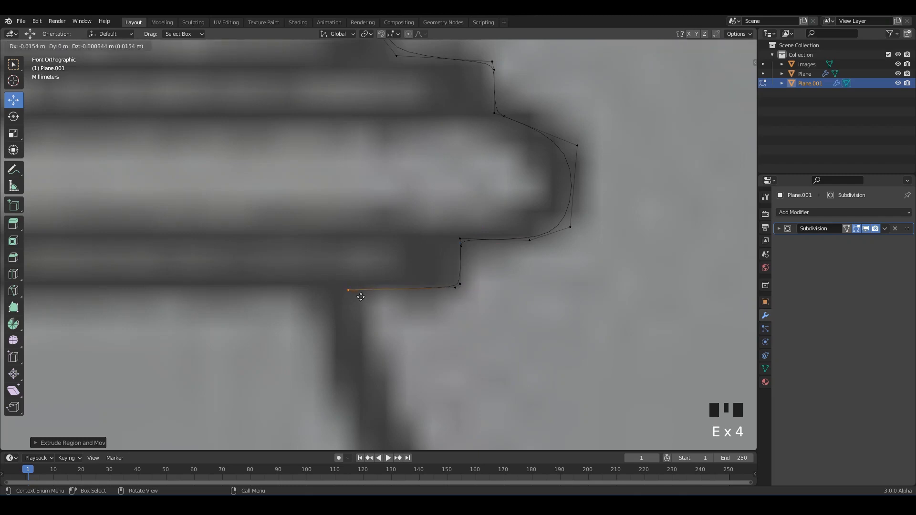
pyautogui.click(361, 294)
# Extrude vertices down the lower concave flare and out to the upper corner of the ledge at its base.
pyautogui.scroll(-3, 368, 315)
pyautogui.keyDown('shift'); pyautogui.moveTo(387, 358); pyautogui.dragTo(390, 249, button='middle'); pyautogui.keyUp('shift')
pyautogui.press('e')
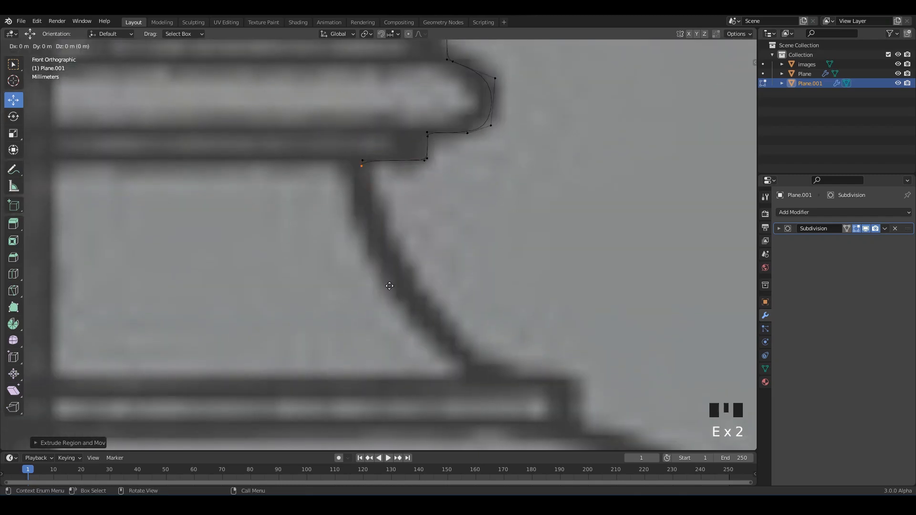
pyautogui.click(407, 313)
pyautogui.press('e')
pyautogui.click(493, 405)
pyautogui.press('e')
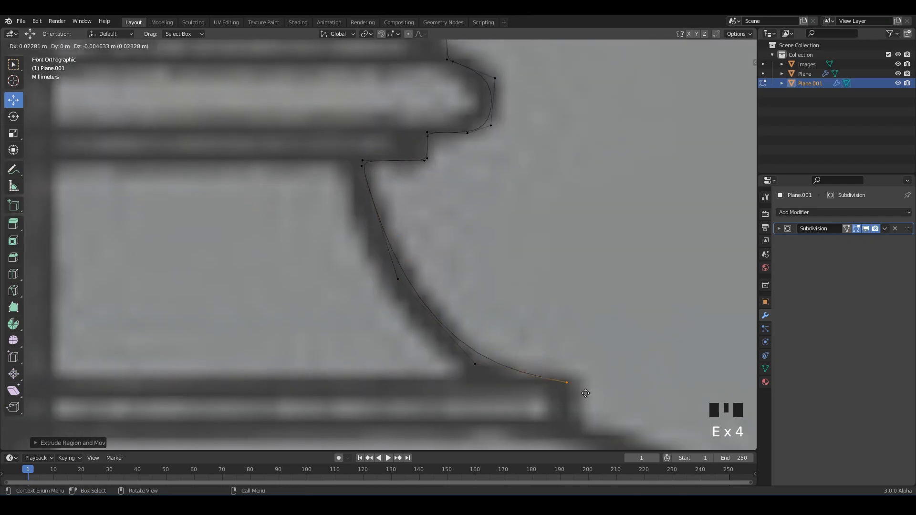
pyautogui.click(585, 393)
# Reposition the lower flare's middle and bottom vertices so the smoothed curve follows the reference.
pyautogui.click(455, 391)
pyautogui.moveTo(476, 365); pyautogui.dragTo(460, 375)
pyautogui.click(398, 277)
pyautogui.moveTo(397, 274); pyautogui.dragTo(371, 280)
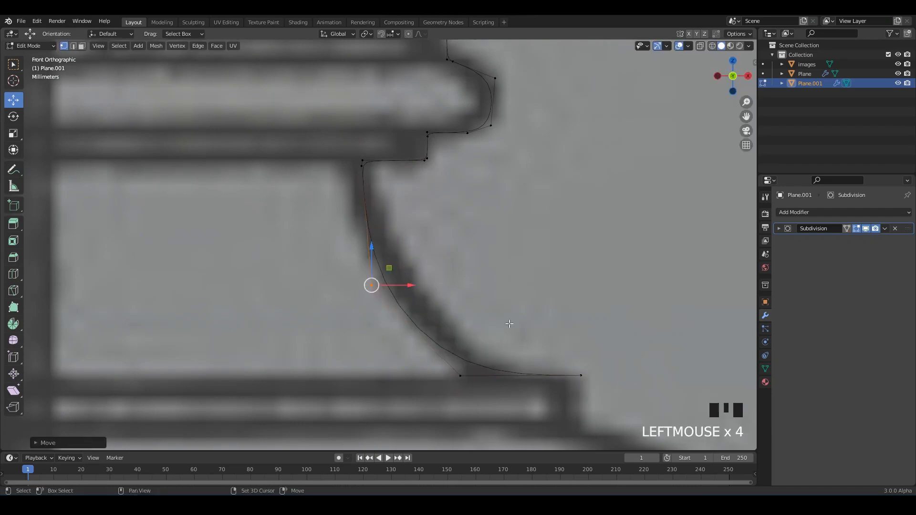
# Extrude vertices down the ledge's outer edge to the top of the large bulging molding.
pyautogui.keyDown('shift'); pyautogui.moveTo(553, 334); pyautogui.dragTo(360, 217, button='middle'); pyautogui.keyUp('shift')
pyautogui.moveTo(370, 242); pyautogui.dragTo(409, 291)
pyautogui.press('e')
pyautogui.click(396, 278)
# Extrude vertices along the large bulging molding's outer curve to its lower outer corner.
pyautogui.press('e')
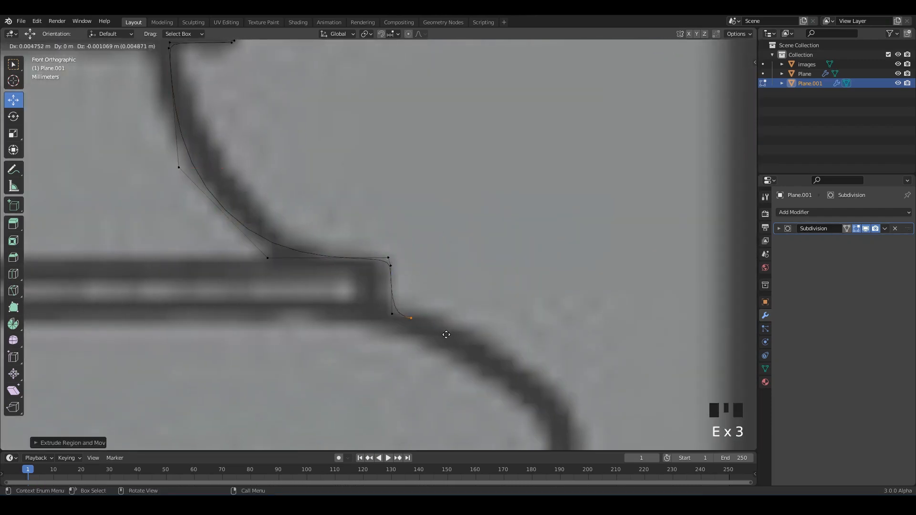
pyautogui.click(531, 376)
pyautogui.scroll(-1, 527, 374)
pyautogui.keyDown('shift'); pyautogui.moveTo(510, 367); pyautogui.dragTo(461, 270, button='middle'); pyautogui.keyUp('shift')
pyautogui.scroll(1, 456, 268)
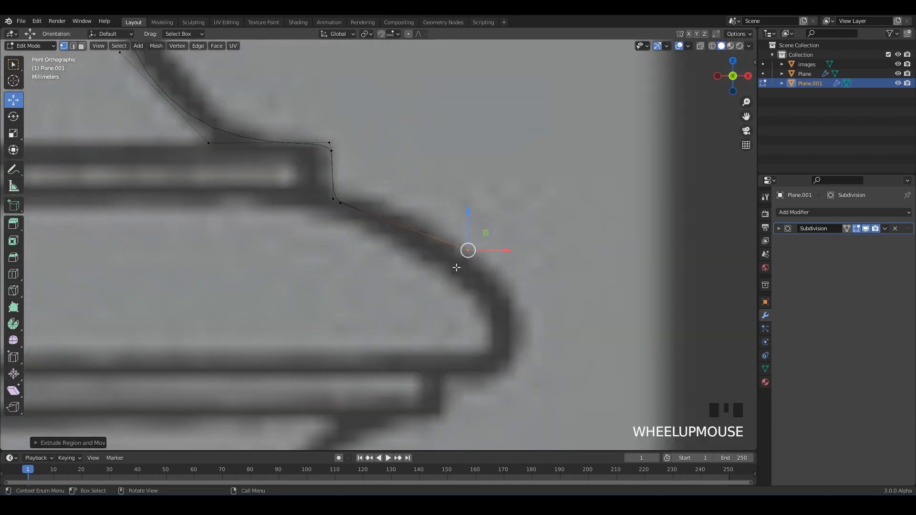
pyautogui.press('e')
pyautogui.click(514, 350)
pyautogui.press('e')
pyautogui.click(517, 375)
# Extrude vertices along the large molding's underside and around the thin band beneath it to the start of the last concave curve.
pyautogui.keyDown('shift'); pyautogui.moveTo(527, 318); pyautogui.dragTo(562, 245, button='middle'); pyautogui.keyUp('shift')
pyautogui.press('e')
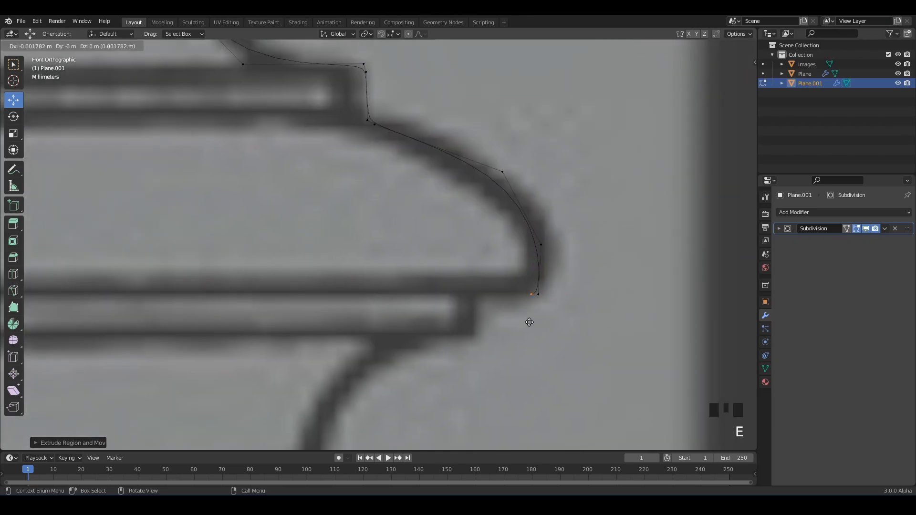
pyautogui.click(463, 320)
pyautogui.keyDown('shift'); pyautogui.moveTo(475, 316); pyautogui.dragTo(523, 254, button='middle'); pyautogui.keyUp('shift')
pyautogui.press('e')
pyautogui.click(516, 252)
pyautogui.press('e')
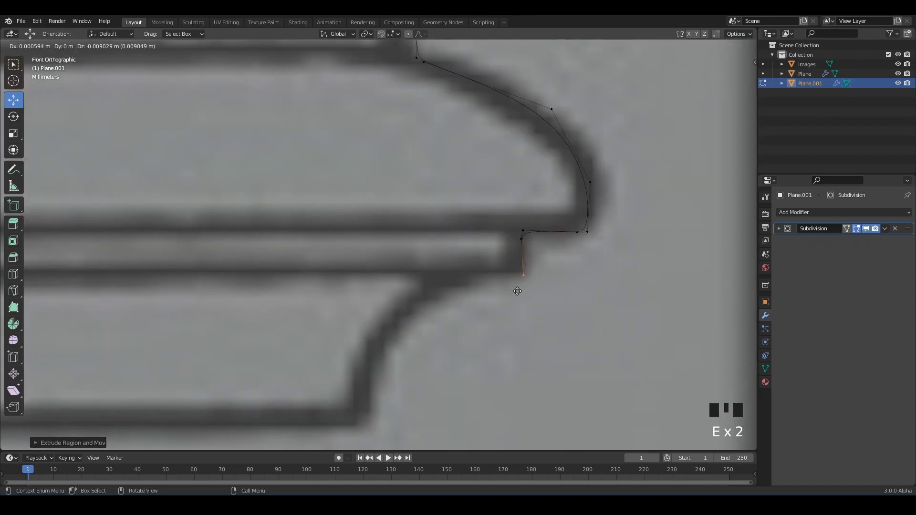
pyautogui.click(518, 288)
pyautogui.press('e')
pyautogui.click(435, 272)
# Extrude vertices along the last concave curve of the profile to its lower end.
pyautogui.keyDown('shift'); pyautogui.moveTo(435, 272); pyautogui.dragTo(496, 205, button='middle'); pyautogui.keyUp('shift')
pyautogui.press('e')
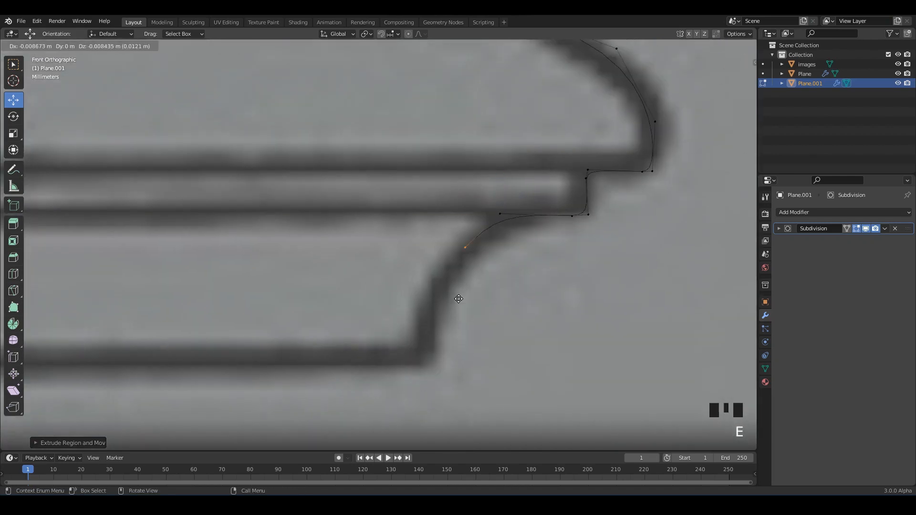
pyautogui.click(445, 282)
pyautogui.keyDown('shift'); pyautogui.moveTo(446, 281); pyautogui.dragTo(469, 226, button='middle'); pyautogui.keyUp('shift')
pyautogui.press('e')
pyautogui.click(458, 326)
pyautogui.scroll(-2, 458, 325)
pyautogui.keyDown('shift'); pyautogui.moveTo(425, 307); pyautogui.dragTo(509, 295, button='middle'); pyautogui.keyUp('shift')
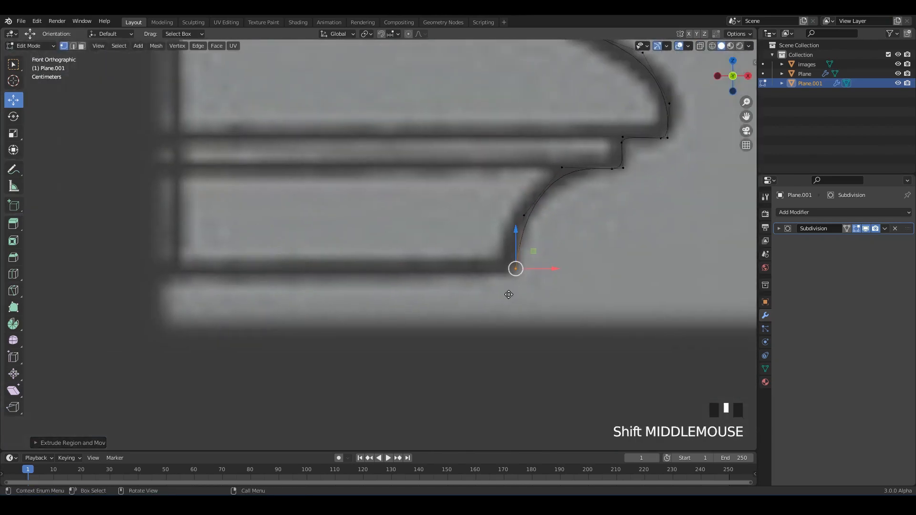
# Extrude vertices around the bottom corner and along the base to the central axis, finishing the second profile, and leave mesh editing.
pyautogui.press('e')
pyautogui.click(511, 302)
pyautogui.press('e')
pyautogui.click(529, 281)
pyautogui.press('e')
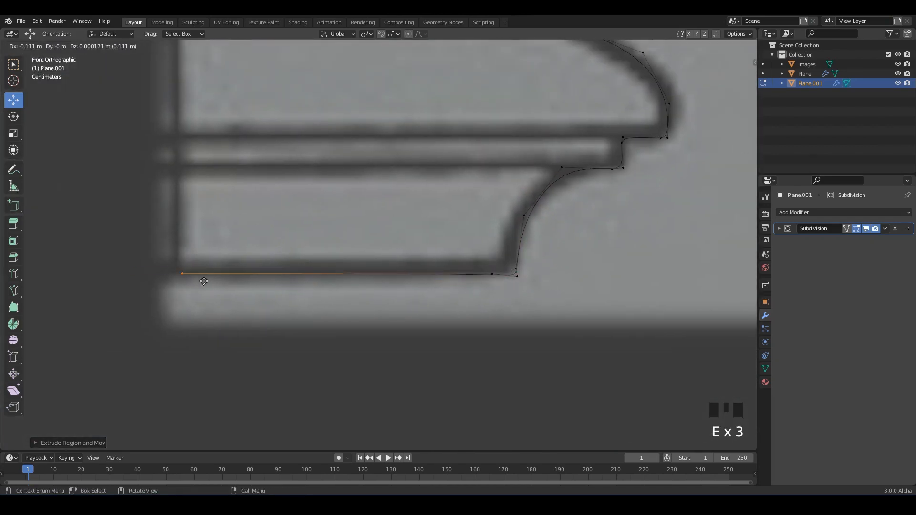
pyautogui.click(241, 286)
pyautogui.scroll(-6, 242, 287)
pyautogui.keyDown('shift'); pyautogui.moveTo(286, 258); pyautogui.dragTo(405, 168, button='middle'); pyautogui.keyUp('shift')
pyautogui.press('Tab')
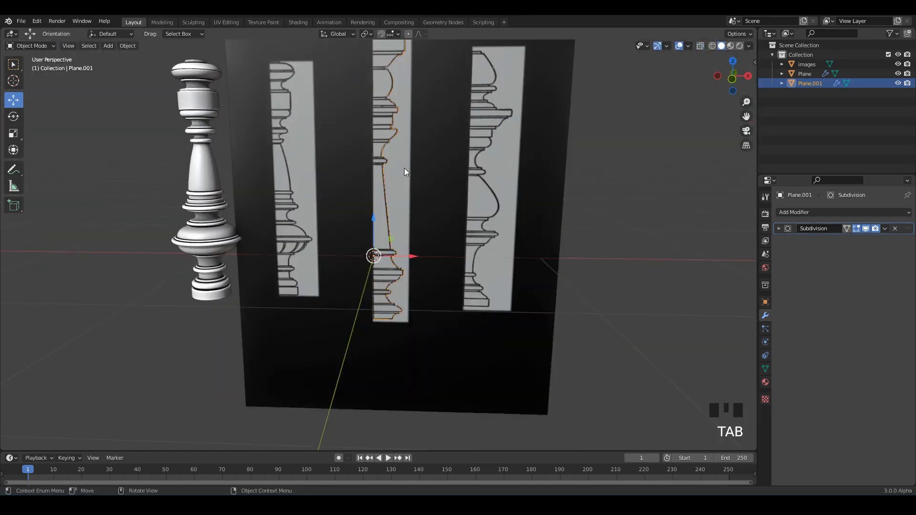
# Hide the reference image plane from renders and from the viewport.
pyautogui.click(404, 168)
pyautogui.click(907, 64)
pyautogui.click(906, 64)
pyautogui.click(907, 73)
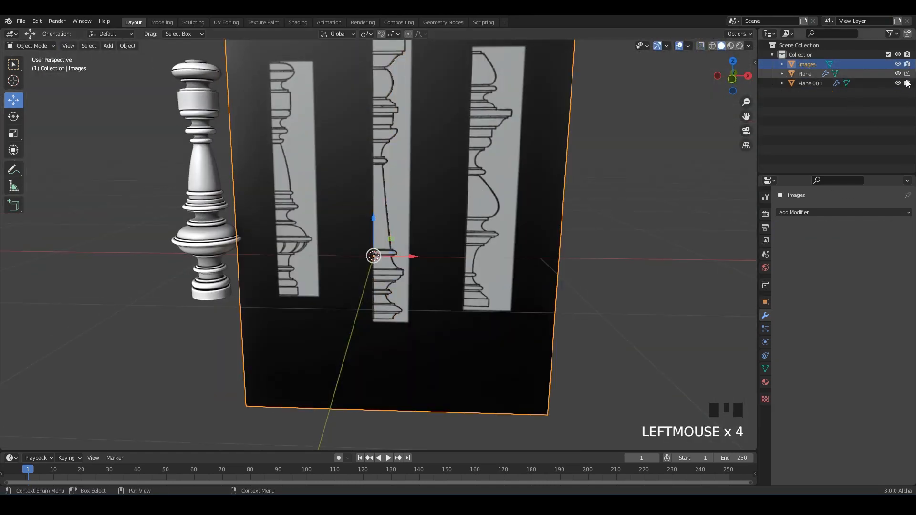
pyautogui.click(907, 74)
pyautogui.click(907, 83)
pyautogui.keyDown('shift'); pyautogui.moveTo(519, 163); pyautogui.dragTo(486, 158, button='middle'); pyautogui.keyUp('shift')
pyautogui.click(897, 64)
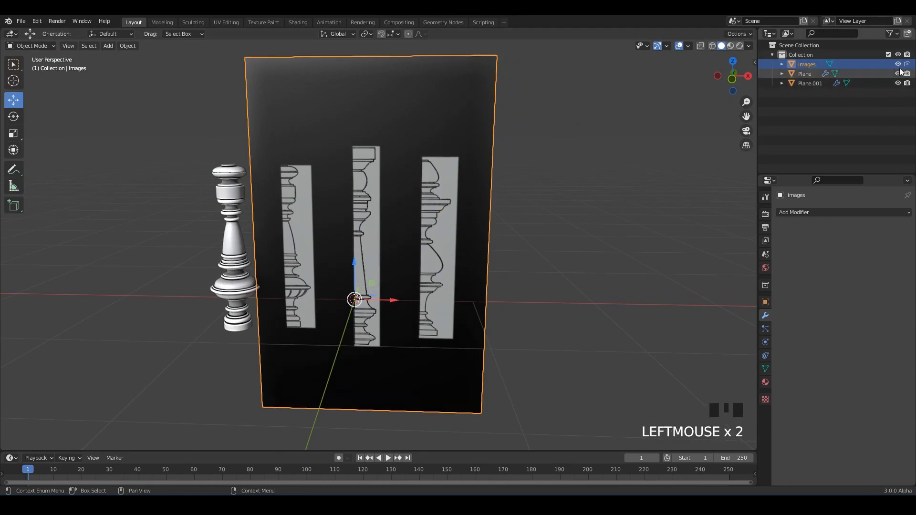
# Try to revolve the second traced profile with a Screw modifier.
pyautogui.scroll(2, 381, 231)
pyautogui.keyDown('shift'); pyautogui.moveTo(375, 185); pyautogui.dragTo(400, 158, button='middle'); pyautogui.keyUp('shift')
pyautogui.moveTo(367, 158); pyautogui.dragTo(429, 210)
pyautogui.click(795, 212)
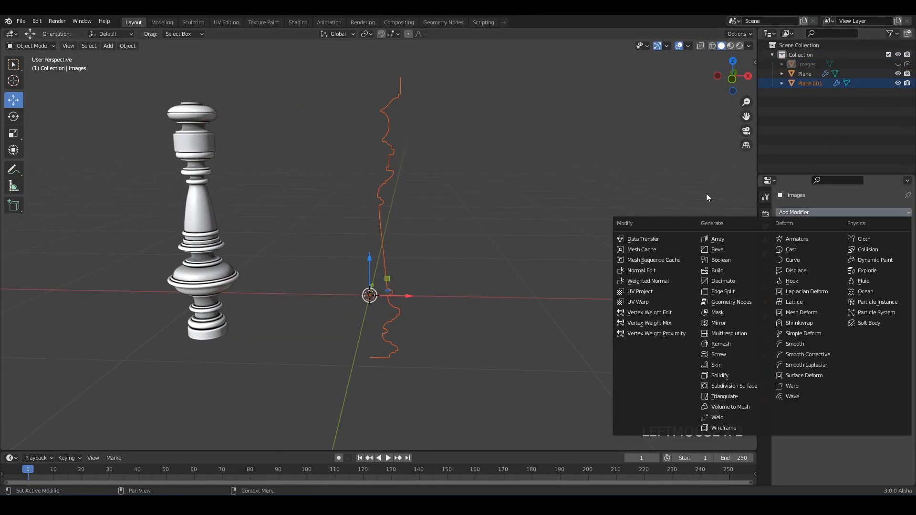
pyautogui.click(721, 354)
pyautogui.click(474, 237)
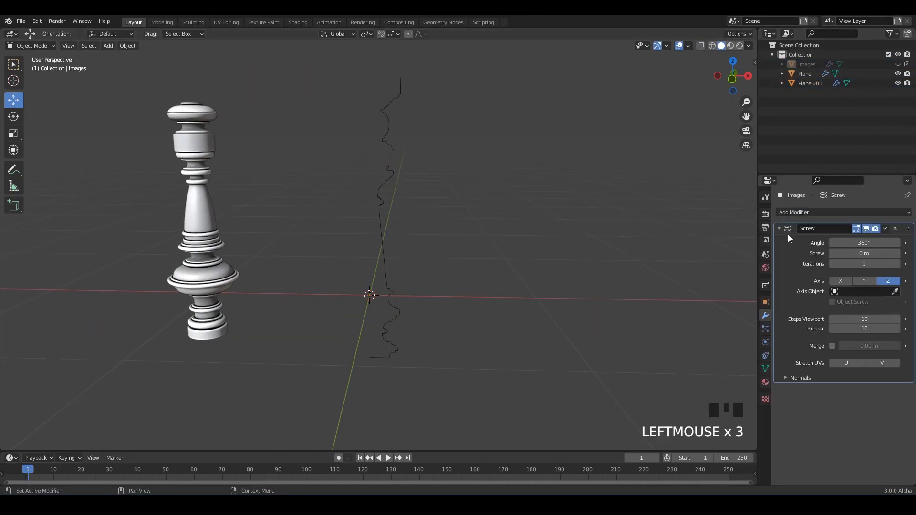
pyautogui.click(778, 229)
# Make the second traced profile active, revolve it with a 360° Screw modifier about Z, and save the file.
pyautogui.moveTo(496, 225); pyautogui.dragTo(373, 206)
pyautogui.click(372, 208)
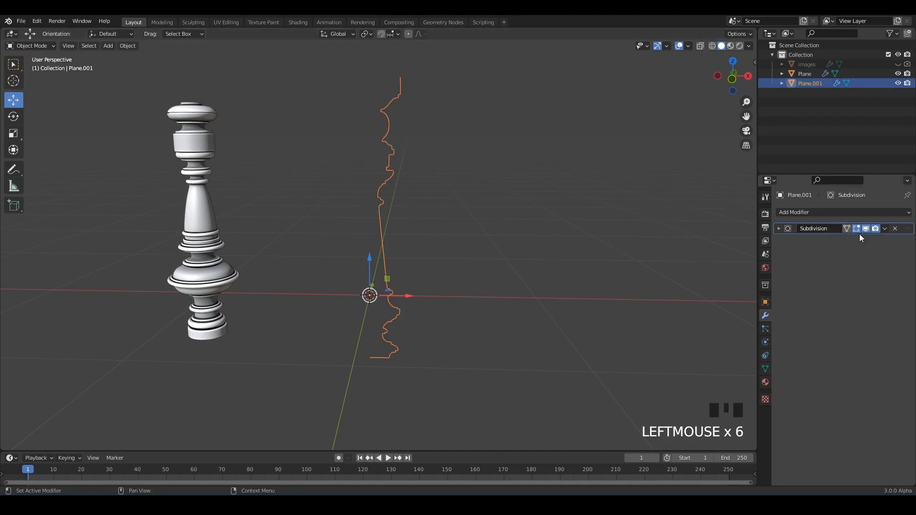
pyautogui.click(839, 212)
pyautogui.click(713, 357)
pyautogui.moveTo(602, 303); pyautogui.dragTo(542, 231, button='middle')
pyautogui.click(543, 274)
pyautogui.hotkey('ctrl', 's')
# Move the taller baluster along X towards the first one and raise it so its base rests on the ground line.
pyautogui.scroll(1, 542, 231)
pyautogui.click(482, 248)
pyautogui.click(500, 248)
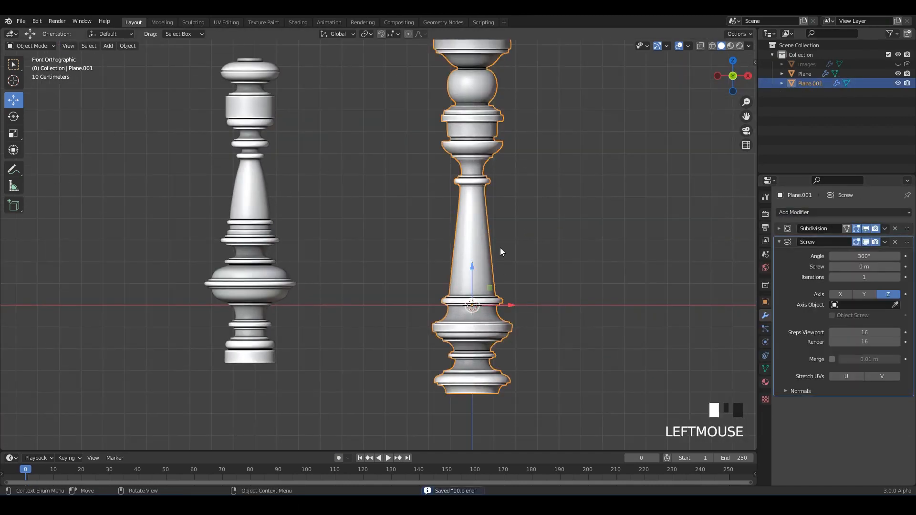
pyautogui.moveTo(509, 305); pyautogui.dragTo(384, 306)
pyautogui.moveTo(347, 267); pyautogui.dragTo(346, 177)
# Raise the shorter baluster so its base rests on the ground line, and save the file.
pyautogui.click(247, 251)
pyautogui.moveTo(248, 252); pyautogui.dragTo(267, 202)
pyautogui.click(459, 227)
pyautogui.scroll(-1, 460, 226)
pyautogui.keyDown('shift'); pyautogui.moveTo(338, 178); pyautogui.dragTo(392, 304, button='middle'); pyautogui.keyUp('shift')
pyautogui.scroll(1, 341, 274)
pyautogui.hotkey('ctrl', 's')
# Reorder the Subdivision and Screw modifiers on both balusters and save the file.
pyautogui.moveTo(908, 228); pyautogui.dragTo(908, 243)
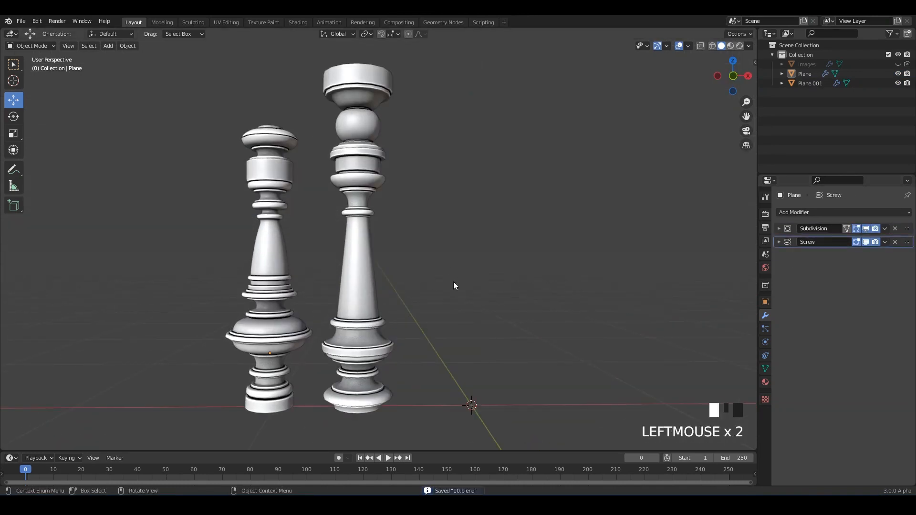
pyautogui.moveTo(453, 282); pyautogui.dragTo(451, 270, button='middle')
pyautogui.click(363, 286)
pyautogui.click(779, 242)
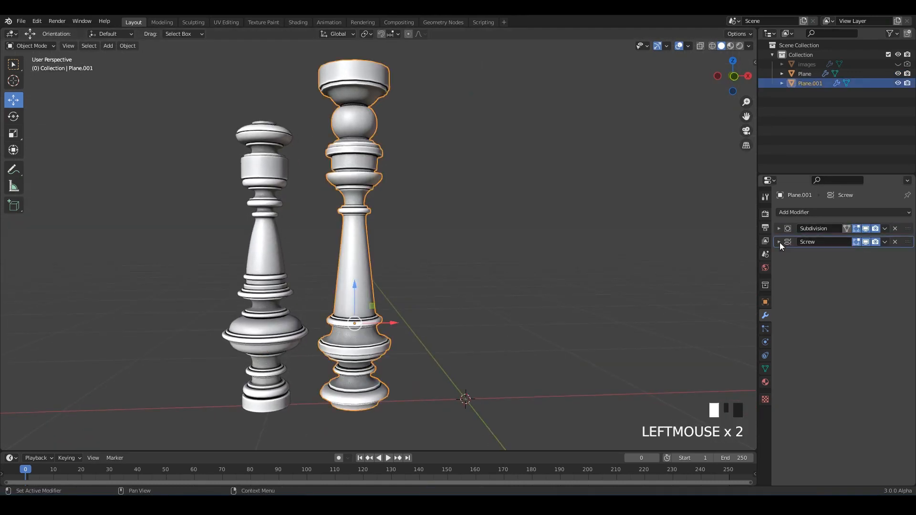
pyautogui.moveTo(906, 230); pyautogui.dragTo(907, 260)
pyautogui.click(470, 269)
pyautogui.moveTo(470, 269); pyautogui.dragTo(464, 221, button='middle')
pyautogui.hotkey('ctrl', 's')
# Show the reference image plane again and remove its Screw modifier.
pyautogui.click(906, 64)
pyautogui.click(898, 64)
pyautogui.scroll(-3, 572, 193)
pyautogui.click(554, 204)
pyautogui.click(893, 229)
pyautogui.hotkey('ctrl', 's')
# Shift the reference image's mesh along X until the third baluster drawing's straight edge lies on the world Z axis, and save.
pyautogui.press('Tab')
pyautogui.hotkey('alt', 'z')
pyautogui.scroll(4, 517, 299)
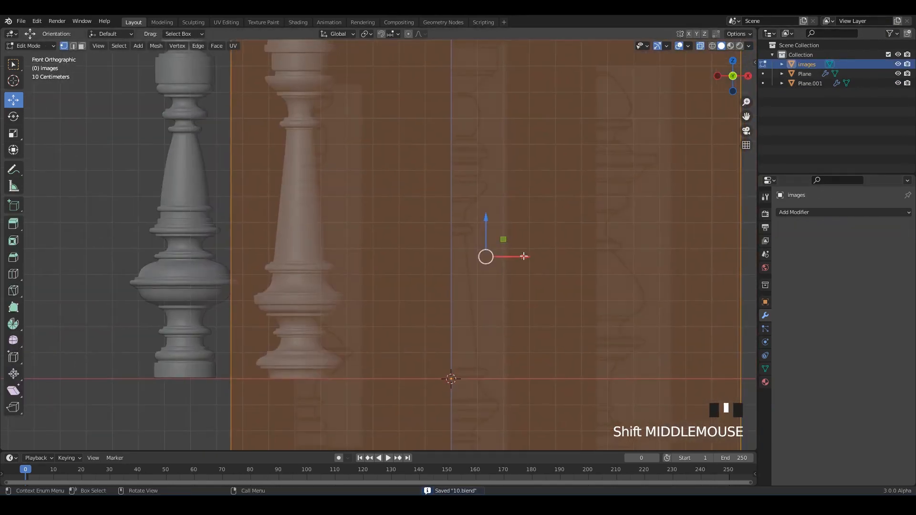
pyautogui.moveTo(516, 255); pyautogui.dragTo(375, 237)
pyautogui.scroll(7, 387, 237)
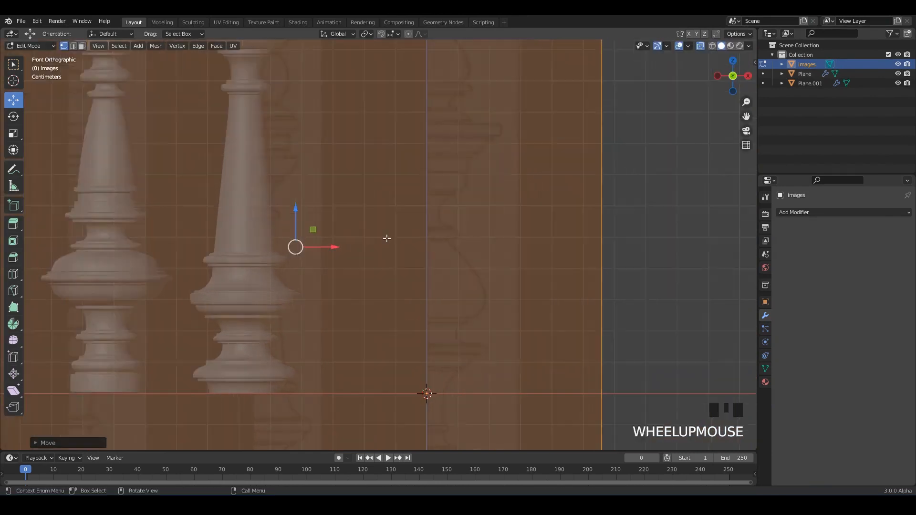
pyautogui.click(169, 249)
pyautogui.keyDown('alt'); pyautogui.scroll(-7, 544, 206); pyautogui.keyUp('alt')
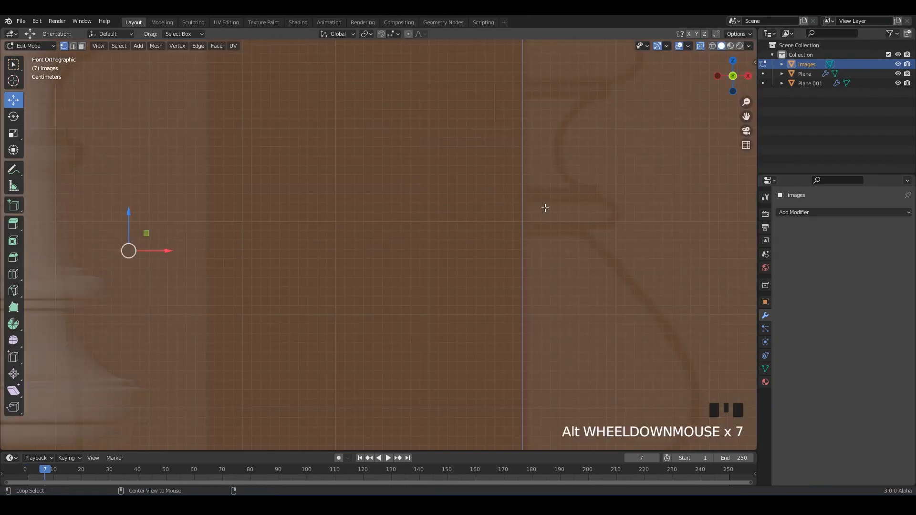
pyautogui.press('Tab')
pyautogui.hotkey('ctrl', 's')
# Add a new plane and merge all its vertices into a single vertex.
pyautogui.moveTo(427, 225); pyautogui.dragTo(385, 173, button='middle')
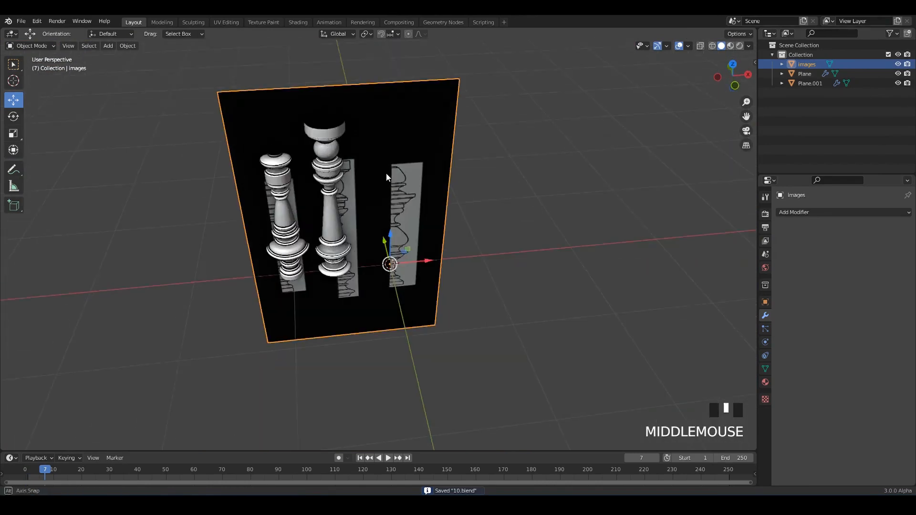
pyautogui.hotkey('shift', 'a')
pyautogui.click(418, 151)
pyautogui.scroll(2, 445, 239)
pyautogui.press('Tab')
pyautogui.scroll(-1, 501, 262)
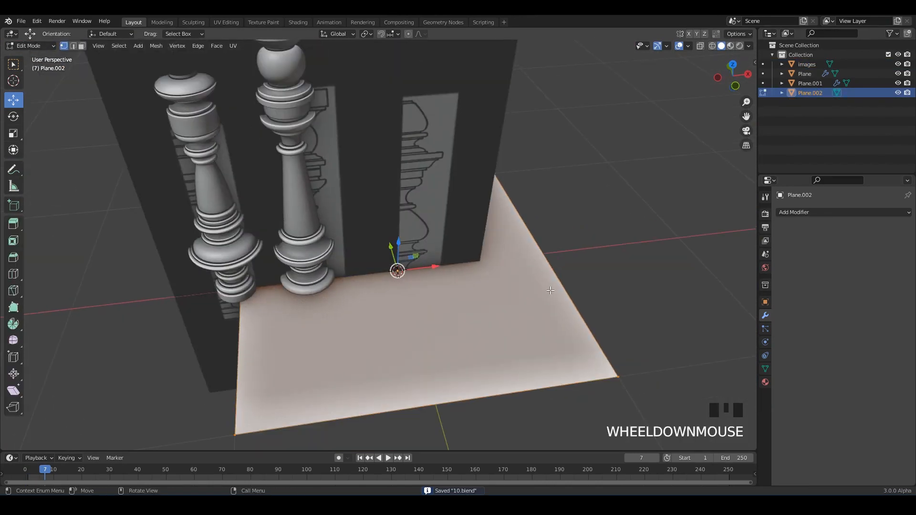
pyautogui.press('m')
pyautogui.click(562, 290)
# Move the single vertex straight up the axis to the top edge of the third baluster drawing.
pyautogui.keyDown('alt'); pyautogui.moveTo(491, 259); pyautogui.dragTo(437, 294, button='middle'); pyautogui.keyUp('alt')
pyautogui.hotkey('alt', 'z')
pyautogui.scroll(2, 437, 294)
pyautogui.moveTo(440, 348); pyautogui.dragTo(468, 76)
pyautogui.keyDown('shift'); pyautogui.moveTo(468, 76); pyautogui.dragTo(469, 286, button='middle'); pyautogui.keyUp('shift')
pyautogui.scroll(8, 470, 280)
pyautogui.keyDown('shift'); pyautogui.moveTo(596, 398); pyautogui.dragTo(447, 256, button='middle'); pyautogui.keyUp('shift')
pyautogui.scroll(1, 446, 256)
pyautogui.moveTo(454, 255); pyautogui.dragTo(365, 145)
pyautogui.keyDown('shift'); pyautogui.moveTo(365, 145); pyautogui.dragTo(407, 294, button='middle'); pyautogui.keyUp('shift')
pyautogui.scroll(6, 450, 302)
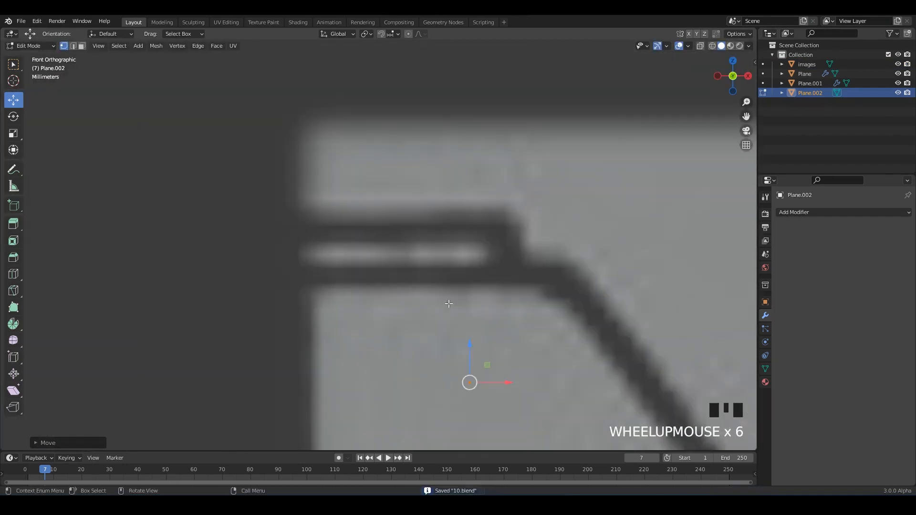
pyautogui.moveTo(470, 379); pyautogui.dragTo(553, 227)
pyautogui.hotkey('alt', 'z')
pyautogui.hotkey('alt', 'z')
# Extrude vertices along the top cap's upper edge, around its corner and down its side.
pyautogui.press('e')
pyautogui.rightClick(354, 221)
pyautogui.scroll(2, 512, 217)
pyautogui.keyDown('shift'); pyautogui.moveTo(511, 218); pyautogui.dragTo(425, 172, button='middle'); pyautogui.keyUp('shift')
pyautogui.press('e')
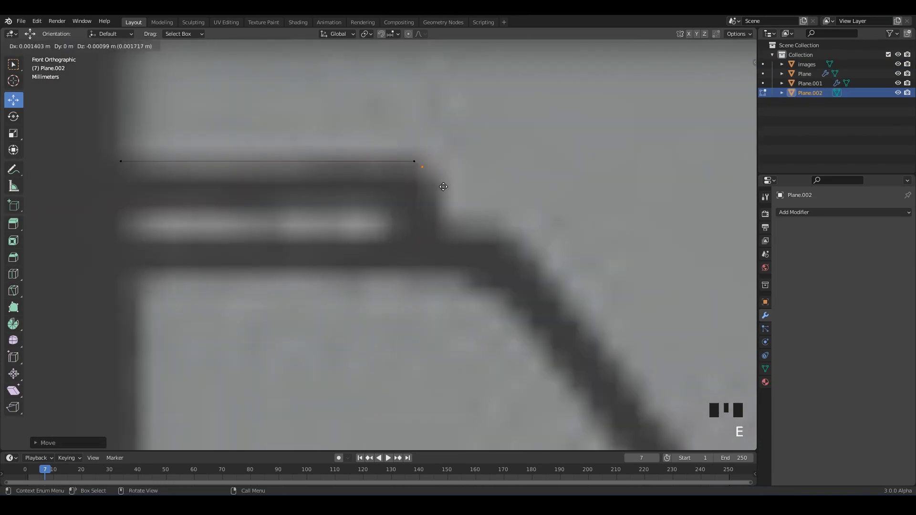
pyautogui.click(441, 185)
pyautogui.press('e')
pyautogui.click(441, 253)
# Extrude vertices out along the ledge under the cap and down the large bell curve to its underside.
pyautogui.press('e')
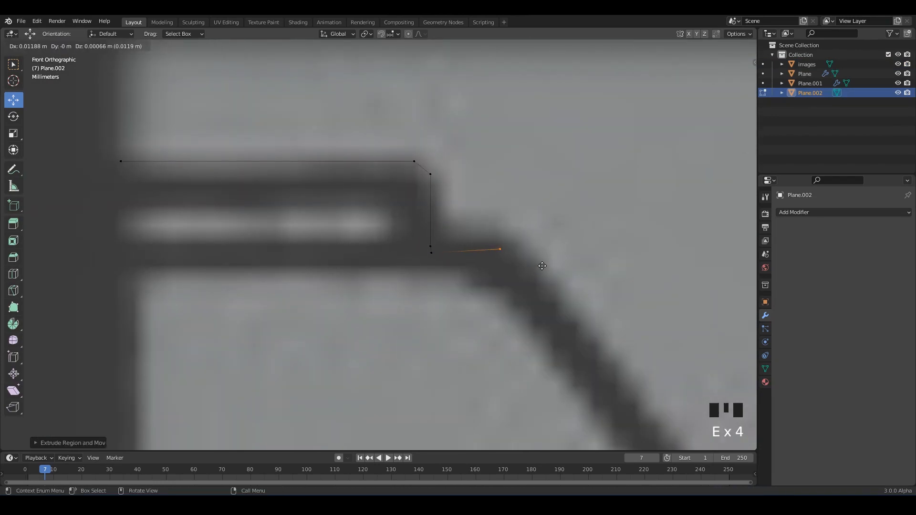
pyautogui.click(509, 247)
pyautogui.press('e')
pyautogui.click(532, 264)
pyautogui.press('e')
pyautogui.scroll(-6, 677, 424)
pyautogui.keyDown('shift'); pyautogui.moveTo(676, 425); pyautogui.dragTo(439, 153, button='middle'); pyautogui.keyUp('shift')
pyautogui.click(440, 154)
pyautogui.press('e')
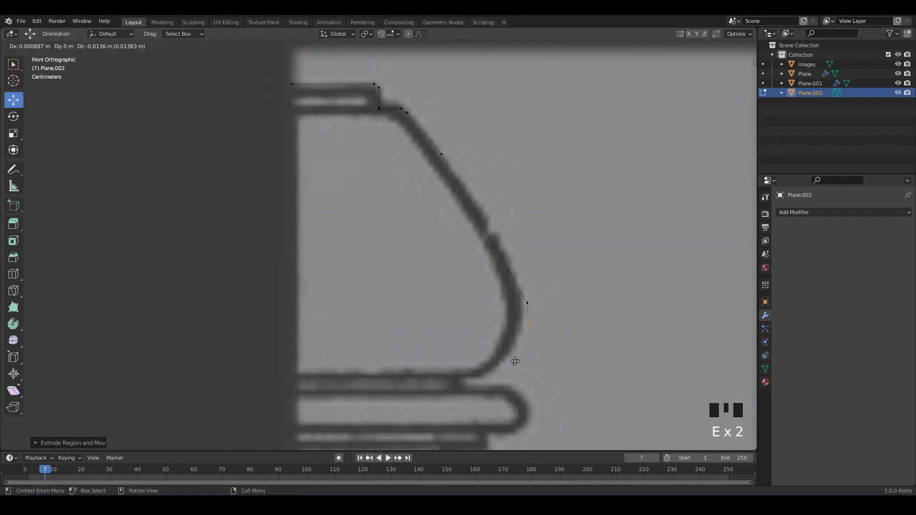
pyautogui.click(460, 379)
pyautogui.scroll(1, 460, 379)
# Extrude vertices down the narrow neck below the bell and out along the top of the rounded molding.
pyautogui.press('e')
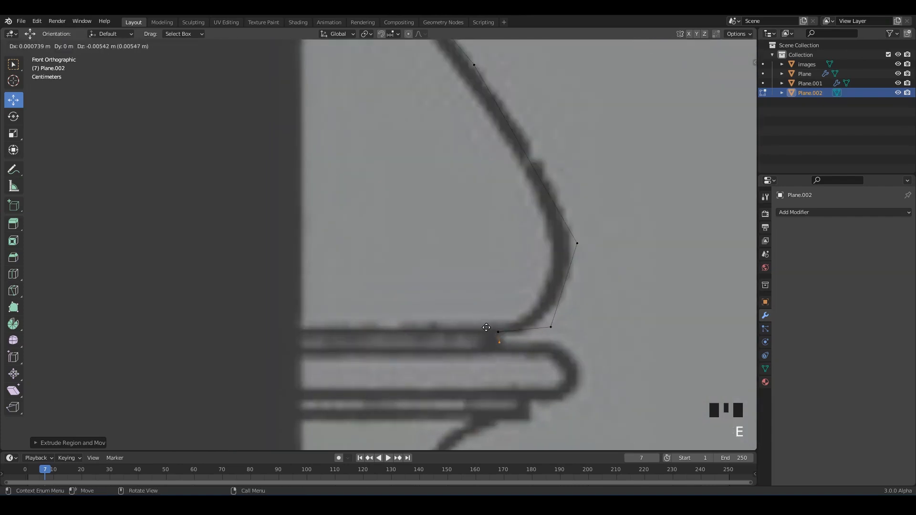
pyautogui.click(499, 332)
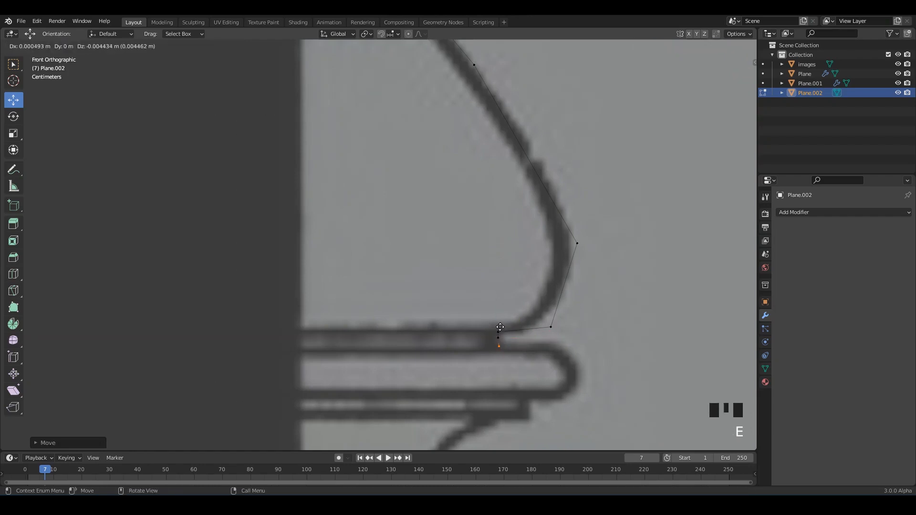
pyautogui.click(500, 331)
pyautogui.press('e')
pyautogui.click(523, 348)
pyautogui.press('e')
pyautogui.click(588, 354)
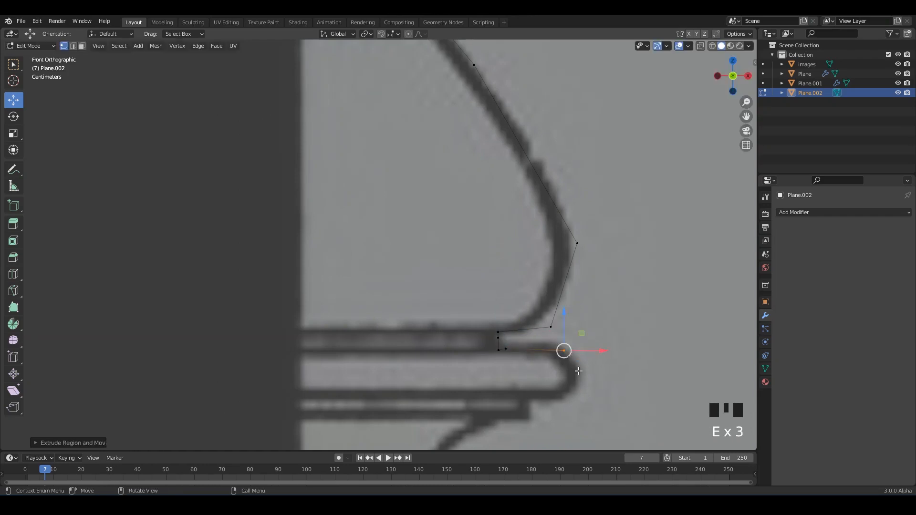
# Extrude vertices around the rounded molding's outer edge and along its underside to the thin band.
pyautogui.keyDown('shift'); pyautogui.moveTo(578, 372); pyautogui.dragTo(596, 282, button='middle'); pyautogui.keyUp('shift')
pyautogui.press('e')
pyautogui.click(605, 310)
pyautogui.press('e')
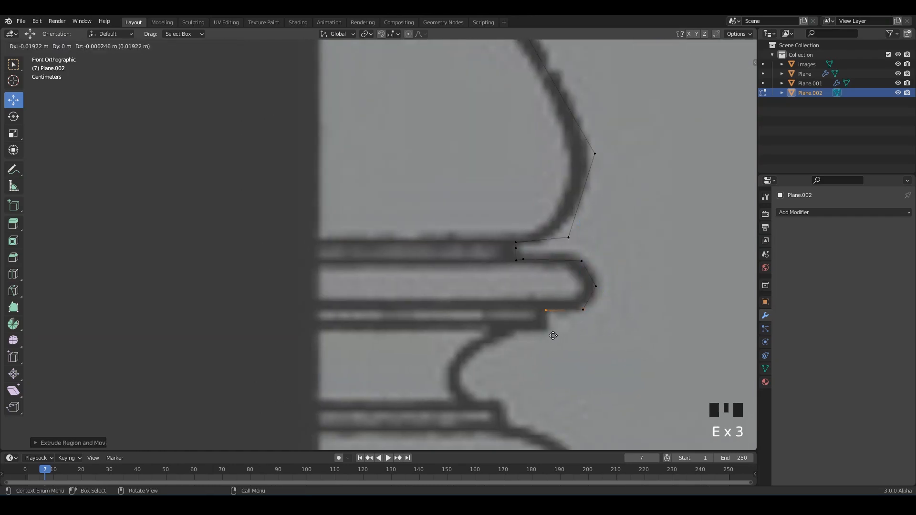
pyautogui.click(553, 335)
# Add a level 2 Subdivision modifier to the third profile and save the file.
pyautogui.keyDown('shift'); pyautogui.moveTo(552, 336); pyautogui.dragTo(517, 360, button='middle'); pyautogui.keyUp('shift')
pyautogui.press('Tab')
pyautogui.hotkey('ctrl', '2')
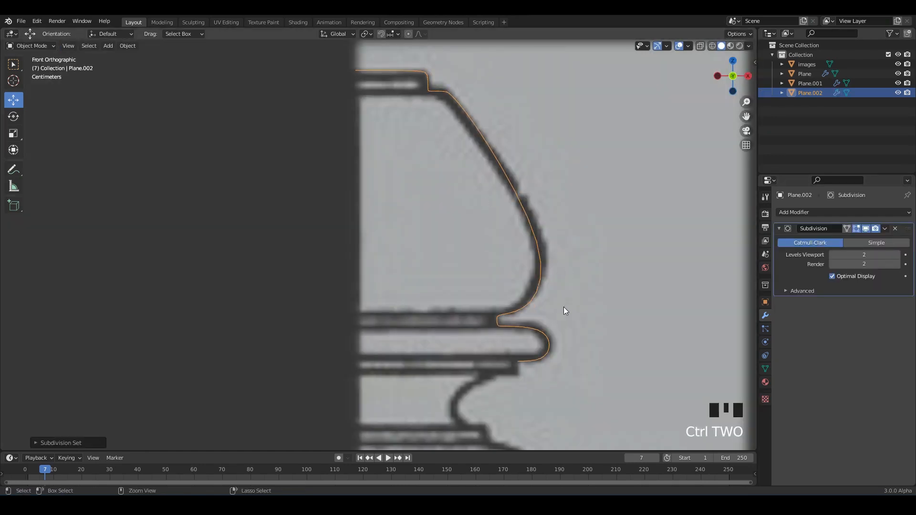
pyautogui.hotkey('ctrl', 's')
# Extrude vertices down the thin band's side and around its lower corner beneath the rounded molding.
pyautogui.keyDown('shift'); pyautogui.moveTo(563, 307); pyautogui.dragTo(537, 193, button='middle'); pyautogui.keyUp('shift')
pyautogui.scroll(4, 538, 193)
pyautogui.press('Tab')
pyautogui.scroll(3, 613, 250)
pyautogui.keyDown('shift'); pyautogui.moveTo(661, 251); pyautogui.dragTo(544, 231, button='middle'); pyautogui.keyUp('shift')
pyautogui.keyDown('shift'); pyautogui.moveTo(632, 241); pyautogui.dragTo(585, 234, button='middle'); pyautogui.keyUp('shift')
pyautogui.press('e')
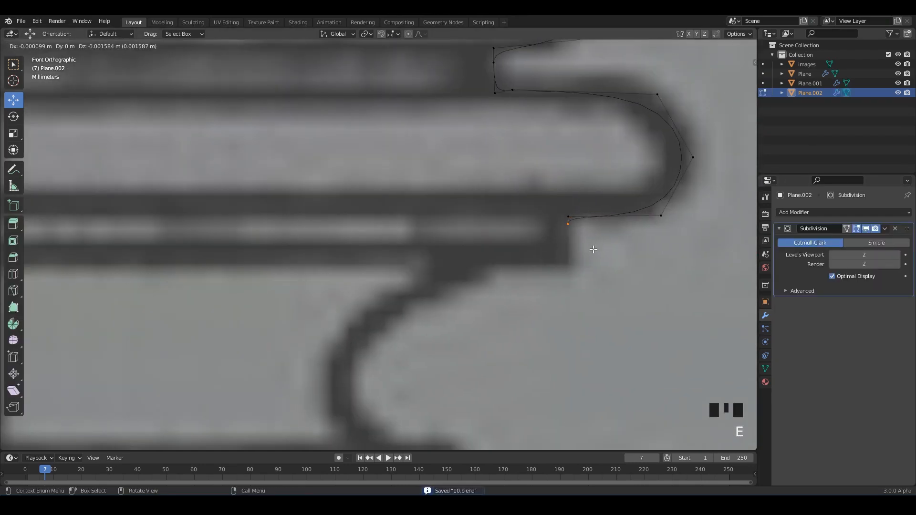
pyautogui.click(593, 249)
pyautogui.press('e')
pyautogui.click(569, 264)
pyautogui.press('e')
pyautogui.click(556, 267)
# Extrude vertices along the thin band's underside and around the concave curve to the edge of the next ledge.
pyautogui.press('e')
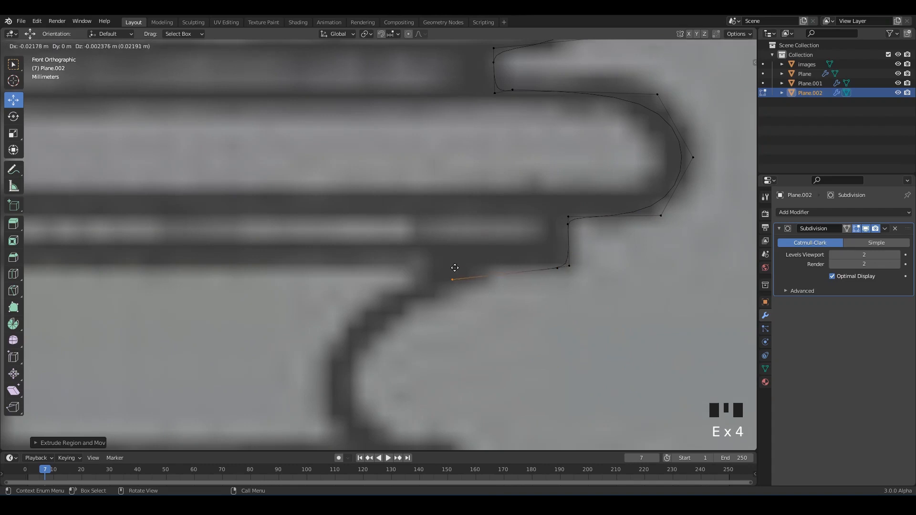
pyautogui.click(455, 257)
pyautogui.keyDown('shift'); pyautogui.moveTo(439, 305); pyautogui.dragTo(475, 193, button='middle'); pyautogui.keyUp('shift')
pyautogui.press('e')
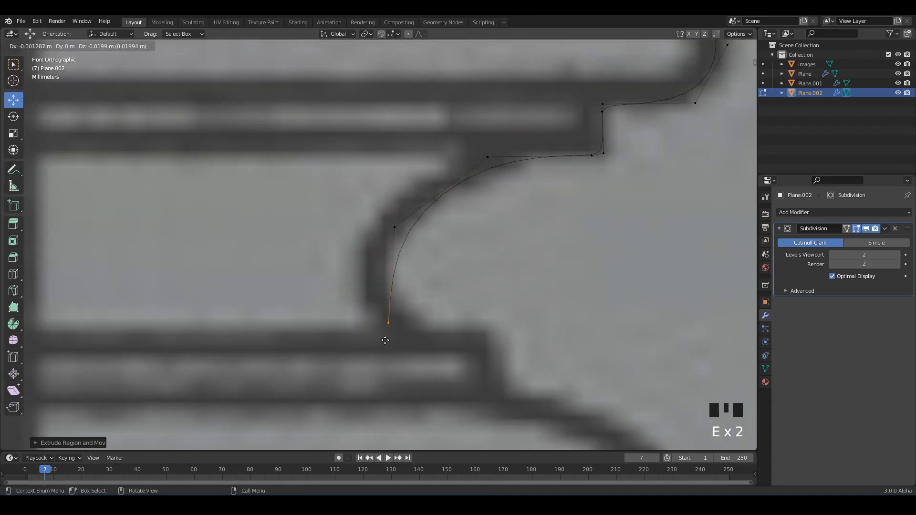
pyautogui.click(385, 340)
pyautogui.press('e')
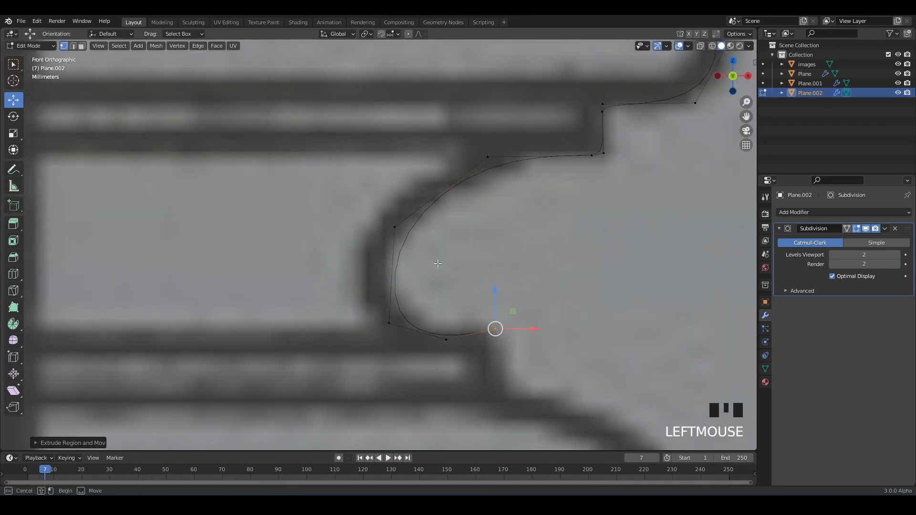
# Reposition the concave curve's vertices outward to follow the reference outline above the next ledge.
pyautogui.moveTo(438, 264); pyautogui.dragTo(383, 215)
pyautogui.moveTo(382, 215); pyautogui.dragTo(374, 205)
pyautogui.moveTo(375, 306)
pyautogui.mouseDown()
pyautogui.moveTo(395, 330)
pyautogui.moveTo(378, 320)
pyautogui.mouseUp()
pyautogui.moveTo(453, 316); pyautogui.dragTo(424, 349)
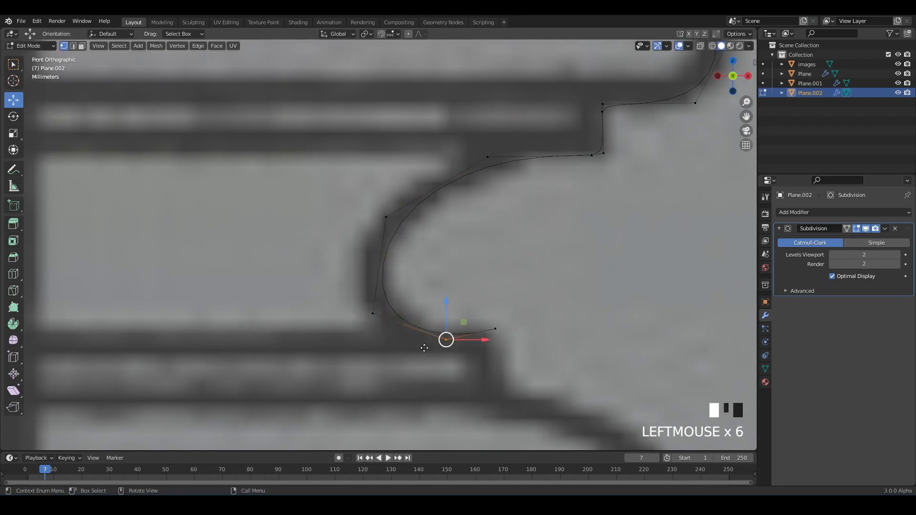
pyautogui.moveTo(416, 247); pyautogui.dragTo(416, 247)
pyautogui.moveTo(386, 217); pyautogui.dragTo(373, 195)
# Extrude vertices from the concave curve's end around the ledge corner and down the ledge's side.
pyautogui.moveTo(480, 266); pyautogui.dragTo(501, 348)
pyautogui.keyDown('shift'); pyautogui.moveTo(489, 319); pyautogui.dragTo(457, 269, button='middle'); pyautogui.keyUp('shift')
pyautogui.press('e')
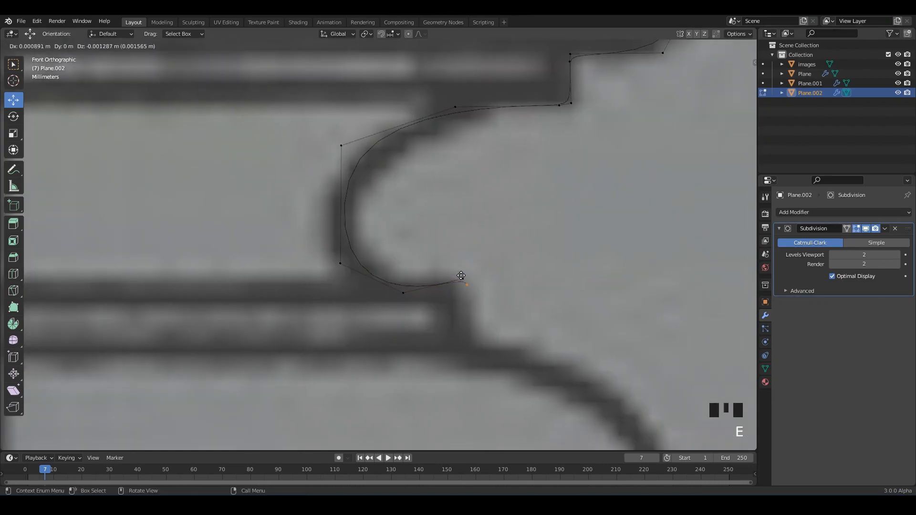
pyautogui.click(453, 270)
pyautogui.press('e')
pyautogui.click(452, 319)
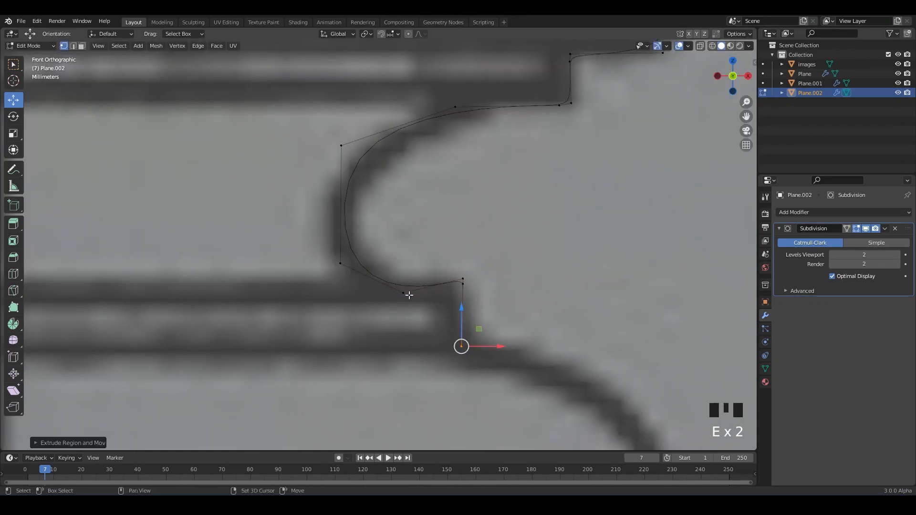
# Extrude vertices around the ledge's lower corner and along the convex curve to the next step.
pyautogui.keyDown('shift'); pyautogui.moveTo(492, 364); pyautogui.dragTo(384, 289, button='middle'); pyautogui.keyUp('shift')
pyautogui.press('e')
pyautogui.click(477, 299)
pyautogui.keyDown('shift'); pyautogui.moveTo(505, 337); pyautogui.dragTo(443, 265, button='middle'); pyautogui.keyUp('shift')
pyautogui.press('e')
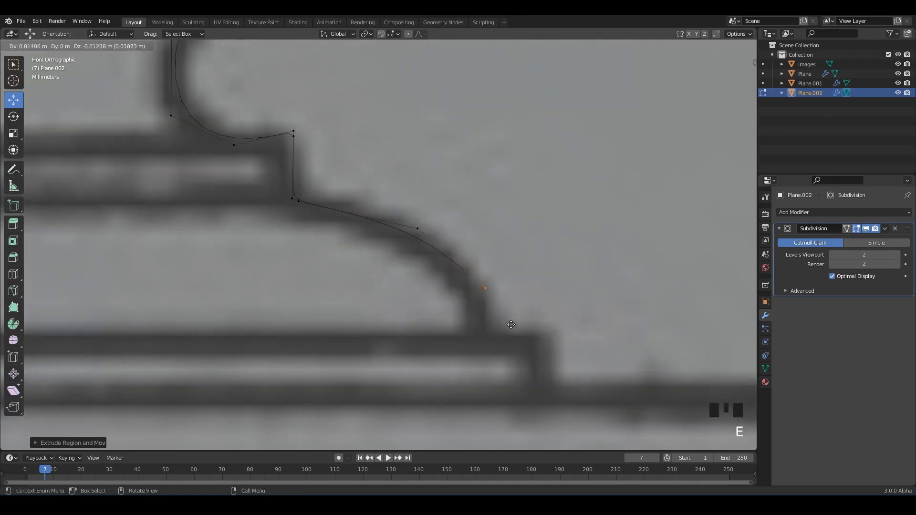
pyautogui.click(509, 360)
# Reposition the convex curve's two middle vertices so the smoothed line follows the reference outline.
pyautogui.click(417, 228)
pyautogui.moveTo(417, 229); pyautogui.dragTo(412, 206)
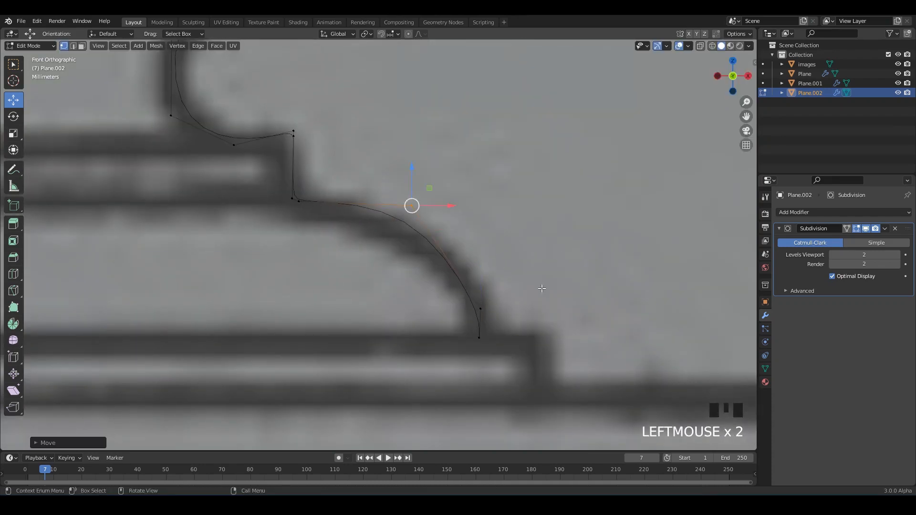
pyautogui.moveTo(501, 285); pyautogui.dragTo(482, 280)
pyautogui.moveTo(418, 148); pyautogui.dragTo(387, 227)
pyautogui.moveTo(412, 206); pyautogui.dragTo(398, 206)
pyautogui.click(509, 349)
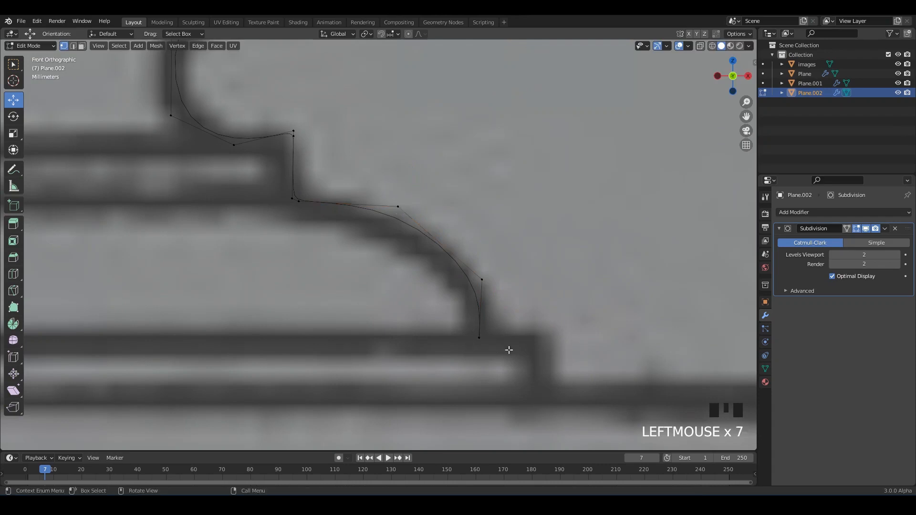
# Extrude vertices across the narrow step beneath the convex curve, around its corner and down its side.
pyautogui.keyDown('shift'); pyautogui.moveTo(509, 349); pyautogui.dragTo(443, 315, button='middle'); pyautogui.keyUp('shift')
pyautogui.moveTo(438, 291); pyautogui.dragTo(385, 328)
pyautogui.press('e')
pyautogui.click(426, 321)
pyautogui.press('e')
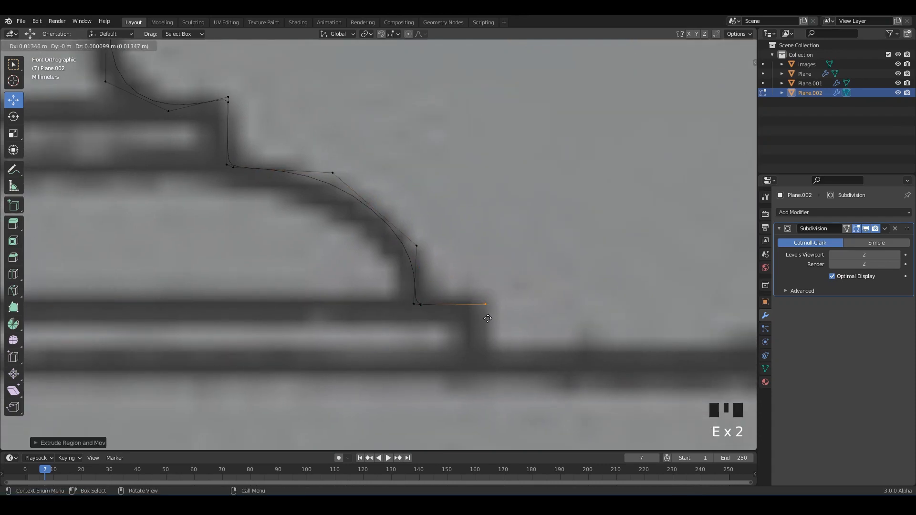
pyautogui.click(488, 318)
pyautogui.press('e')
pyautogui.click(491, 334)
pyautogui.press('e')
pyautogui.click(487, 358)
# Extrude vertices along the wide slab's top edge, around its outer corner and down its side.
pyautogui.scroll(-3, 486, 357)
pyautogui.keyDown('shift'); pyautogui.moveTo(458, 345); pyautogui.dragTo(306, 346, button='middle'); pyautogui.keyUp('shift')
pyautogui.press('e')
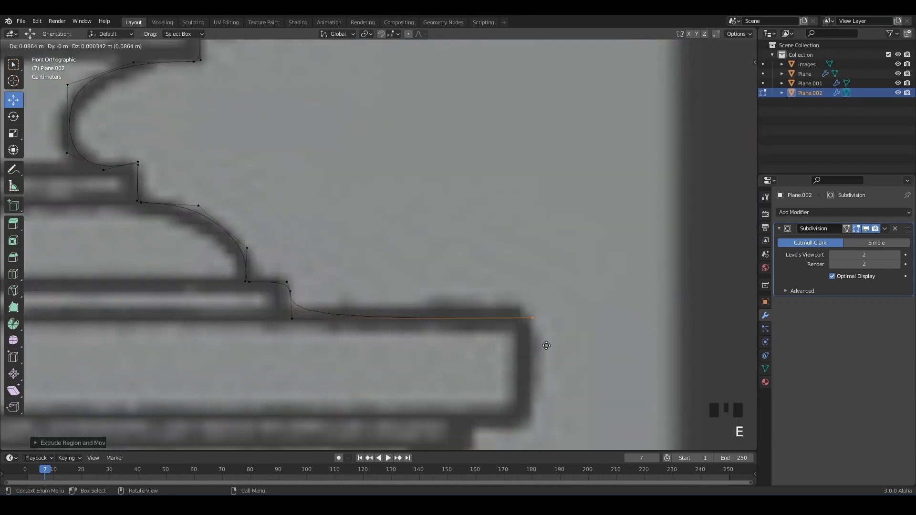
pyautogui.press('e')
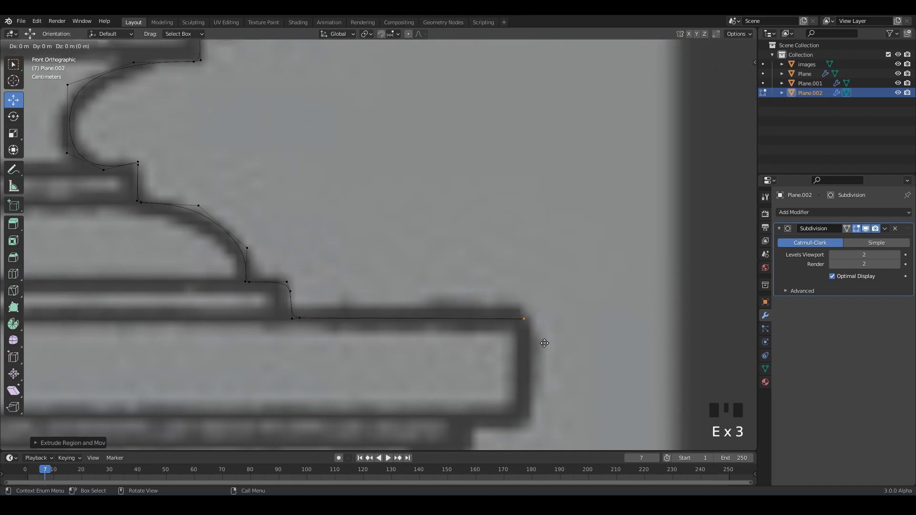
pyautogui.keyDown('shift'); pyautogui.moveTo(546, 356); pyautogui.dragTo(544, 282, button='middle'); pyautogui.keyUp('shift')
pyautogui.press('e')
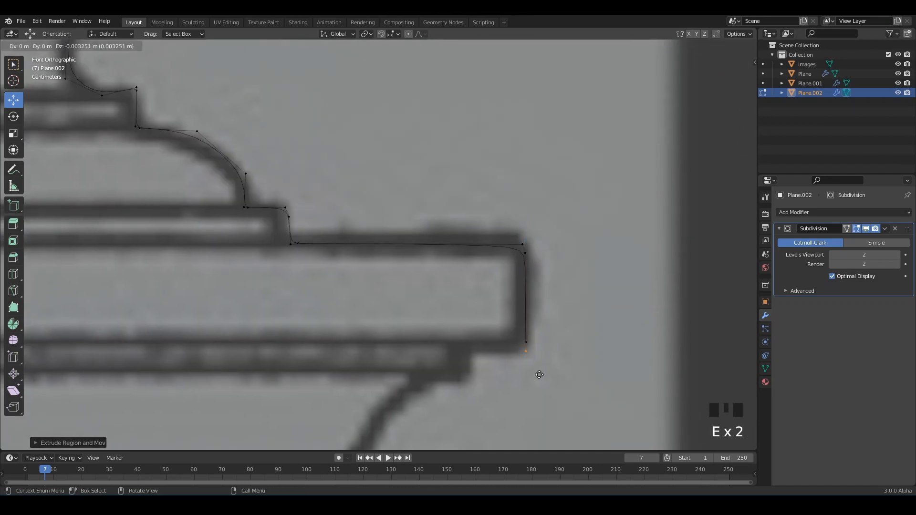
# Extrude vertices along the slab's underside, around the thin ledge and down the sloping curve.
pyautogui.keyDown('shift'); pyautogui.moveTo(484, 376); pyautogui.dragTo(554, 291, button='middle'); pyautogui.keyUp('shift')
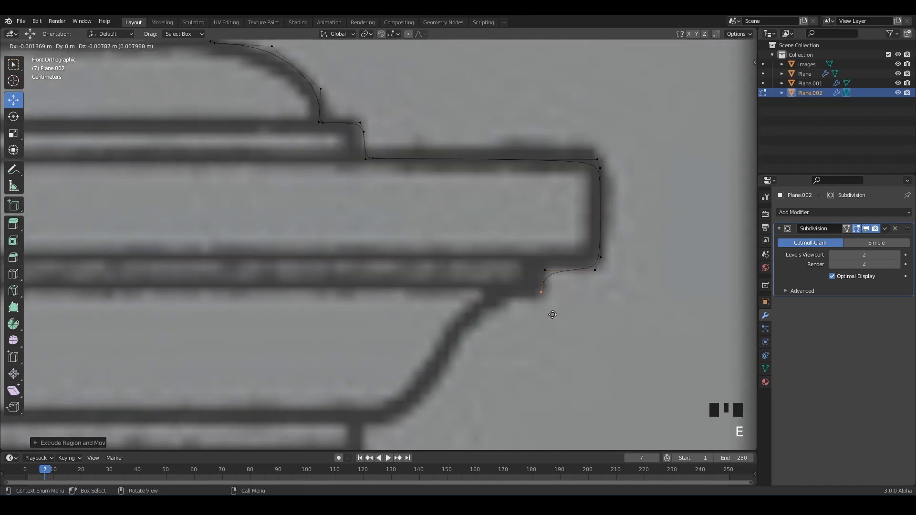
pyautogui.click(512, 326)
pyautogui.scroll(1, 512, 326)
pyautogui.click(486, 323)
pyautogui.keyDown('shift'); pyautogui.moveTo(489, 366); pyautogui.dragTo(521, 324, button='middle'); pyautogui.keyUp('shift')
pyautogui.press('e')
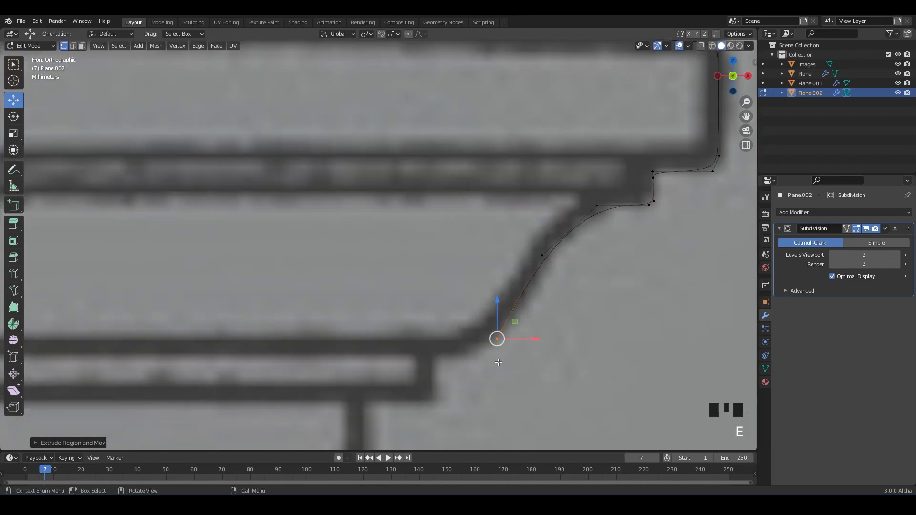
# Reposition the sloping curve's middle and lower vertices to match the reference outline.
pyautogui.moveTo(498, 339); pyautogui.dragTo(509, 343)
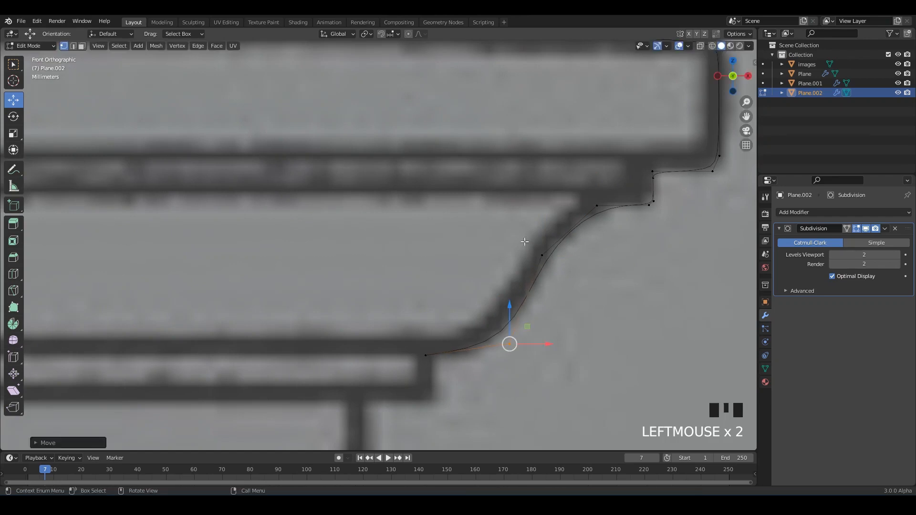
pyautogui.click(541, 255)
pyautogui.moveTo(542, 255); pyautogui.dragTo(531, 255)
# Extrude vertices around the thin ledge beneath the slope, down the block's vertical side and around its lower corner.
pyautogui.keyDown('shift'); pyautogui.scroll(3, 525, 267); pyautogui.keyUp('shift')
pyautogui.doubleClick(466, 269)
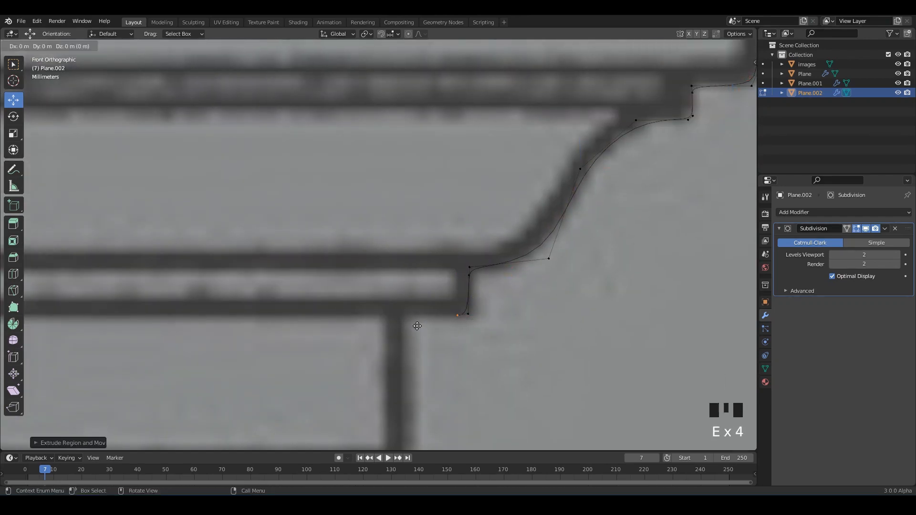
pyautogui.scroll(6, 400, 331)
pyautogui.keyDown('shift'); pyautogui.moveTo(571, 132); pyautogui.dragTo(539, 182, button='middle'); pyautogui.keyUp('shift')
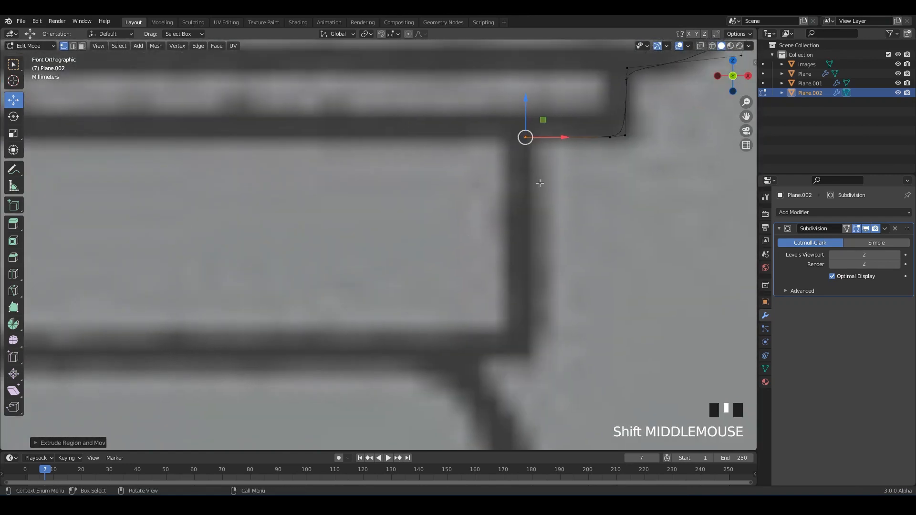
pyautogui.click(535, 363)
pyautogui.keyDown('shift'); pyautogui.moveTo(535, 364); pyautogui.dragTo(536, 306, button='middle'); pyautogui.keyUp('shift')
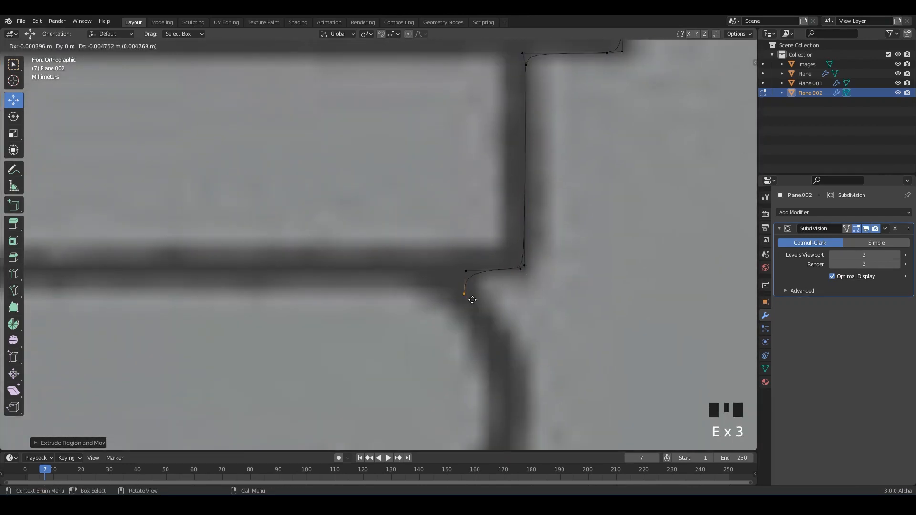
# Extrude vertices around the rounded bulge below the block and inward along its underside.
pyautogui.click(474, 314)
pyautogui.keyDown('shift'); pyautogui.moveTo(474, 314); pyautogui.dragTo(466, 303, button='middle'); pyautogui.keyUp('shift')
pyautogui.press('e')
pyautogui.click(522, 354)
pyautogui.keyDown('shift'); pyautogui.moveTo(521, 354); pyautogui.dragTo(487, 286, button='middle'); pyautogui.keyUp('shift')
pyautogui.press('e')
pyautogui.click(495, 371)
pyautogui.keyDown('shift'); pyautogui.scroll(2, 519, 367); pyautogui.keyUp('shift')
pyautogui.press('e')
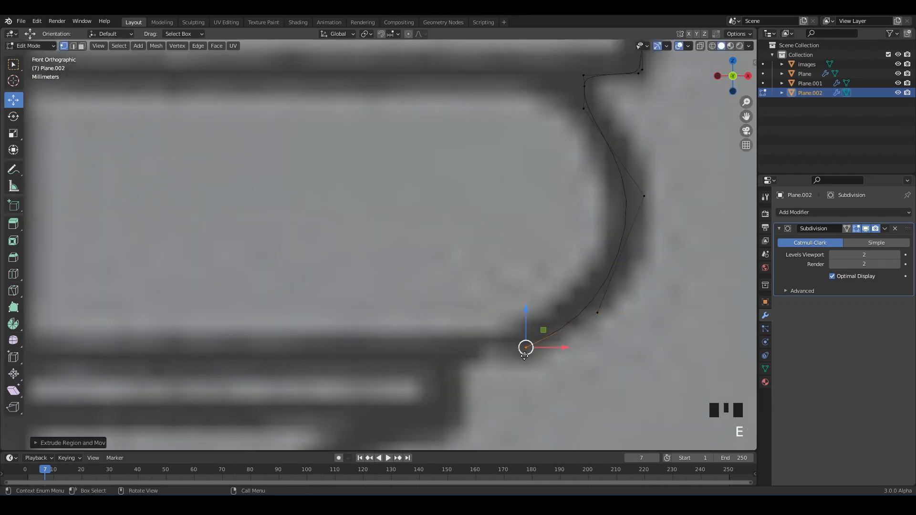
# Move the bulge's outer vertices outward to match the reference outline.
pyautogui.click(644, 196)
pyautogui.click(622, 318)
pyautogui.click(621, 318)
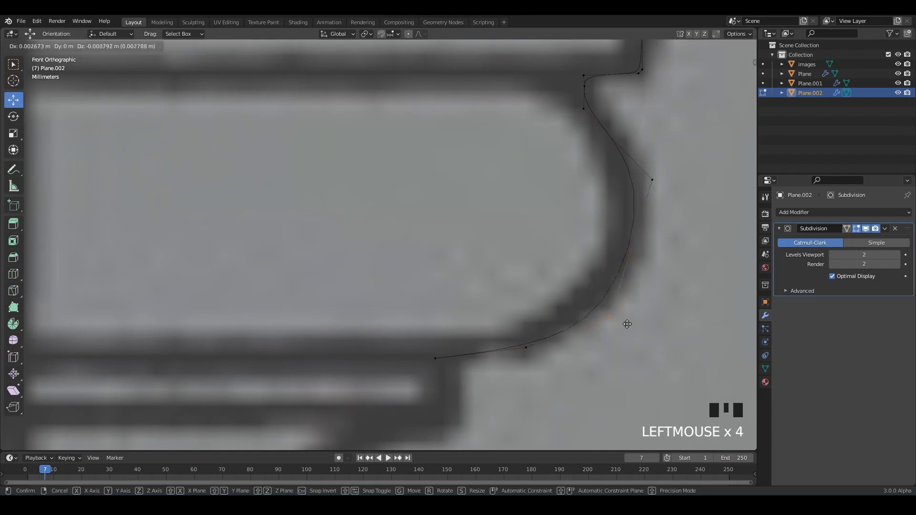
# Align the end vertex with the thin band's corner and extrude vertices down the band's side and along its underside.
pyautogui.keyDown('shift'); pyautogui.moveTo(615, 329); pyautogui.dragTo(458, 220, button='middle'); pyautogui.keyUp('shift')
pyautogui.click(458, 221)
pyautogui.moveTo(465, 209); pyautogui.dragTo(487, 204)
pyautogui.press('e')
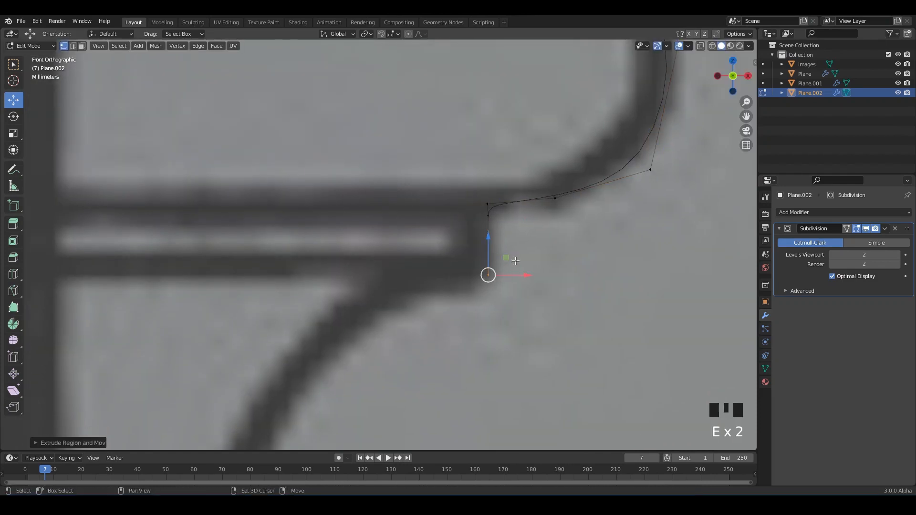
pyautogui.press('e')
pyautogui.keyDown('shift'); pyautogui.moveTo(496, 296); pyautogui.dragTo(559, 179, button='middle'); pyautogui.keyUp('shift')
pyautogui.press('e')
pyautogui.click(448, 212)
# Extrude vertices down the large concave curve below the thin band.
pyautogui.scroll(-2, 434, 229)
pyautogui.keyDown('shift'); pyautogui.moveTo(422, 244); pyautogui.dragTo(513, 171, button='middle'); pyautogui.keyUp('shift')
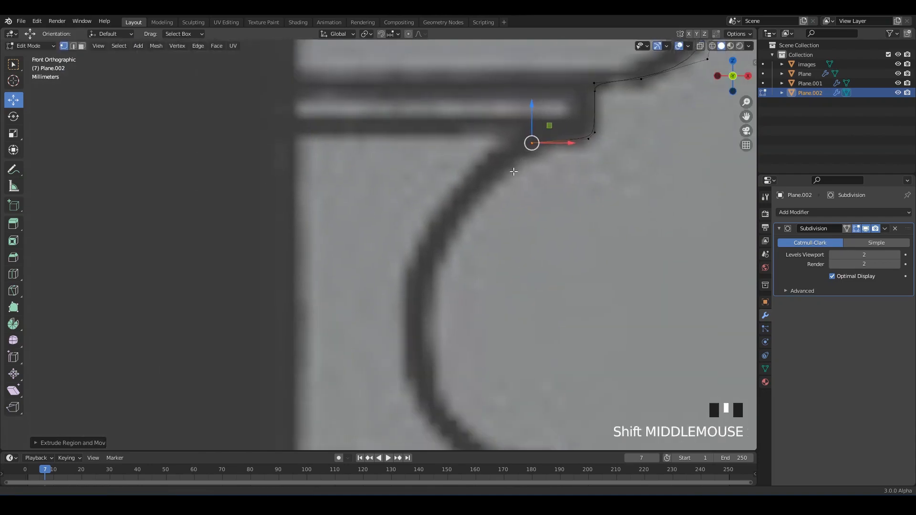
pyautogui.press('e')
pyautogui.click(407, 287)
pyautogui.keyDown('shift'); pyautogui.moveTo(438, 273); pyautogui.dragTo(451, 166, button='middle'); pyautogui.keyUp('shift')
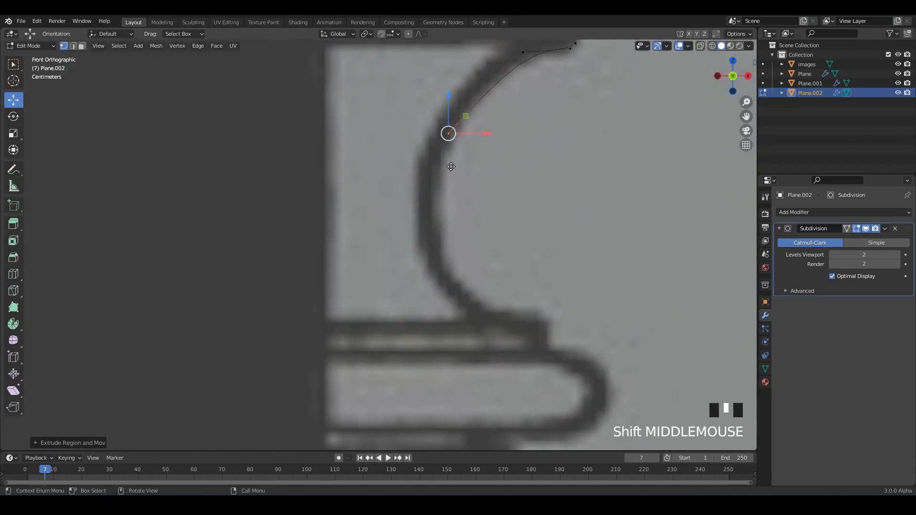
pyautogui.click(446, 131)
pyautogui.click(439, 262)
pyautogui.scroll(2, 386, 267)
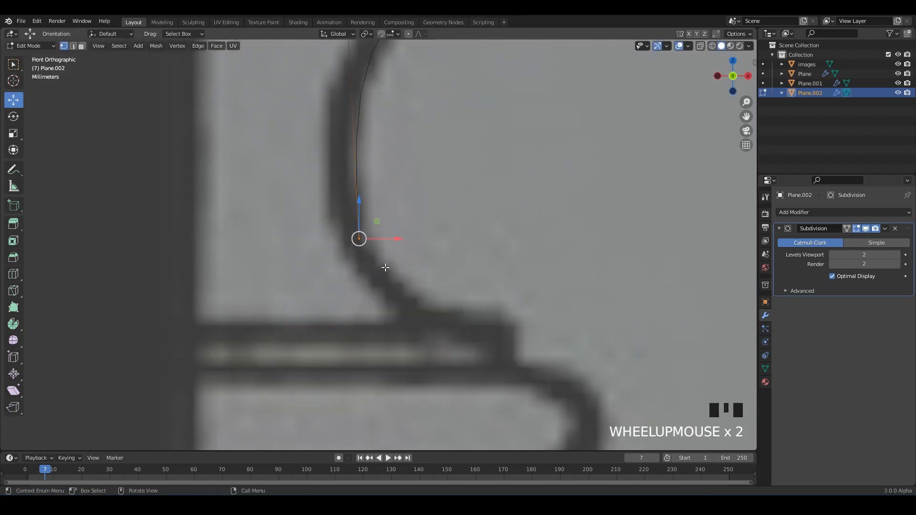
# Extrude vertices around the foot of the large concave curve and along the small ledge's top edge.
pyautogui.keyDown('shift'); pyautogui.moveTo(385, 267); pyautogui.dragTo(407, 253, button='middle'); pyautogui.keyUp('shift')
pyautogui.press('e')
pyautogui.click(453, 328)
pyautogui.click(548, 329)
pyautogui.keyDown('shift'); pyautogui.moveTo(548, 330); pyautogui.dragTo(447, 257, button='middle'); pyautogui.keyUp('shift')
# Extrude vertices down the small ledge's side, around the rounded molding and inward along its underside.
pyautogui.press('e')
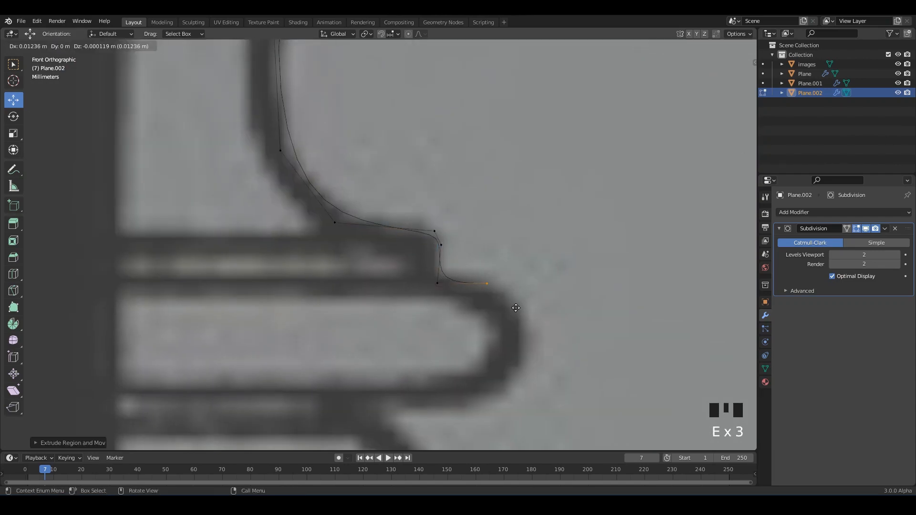
pyautogui.keyDown('shift'); pyautogui.moveTo(537, 318); pyautogui.dragTo(581, 236, button='middle'); pyautogui.keyUp('shift')
pyautogui.press('e')
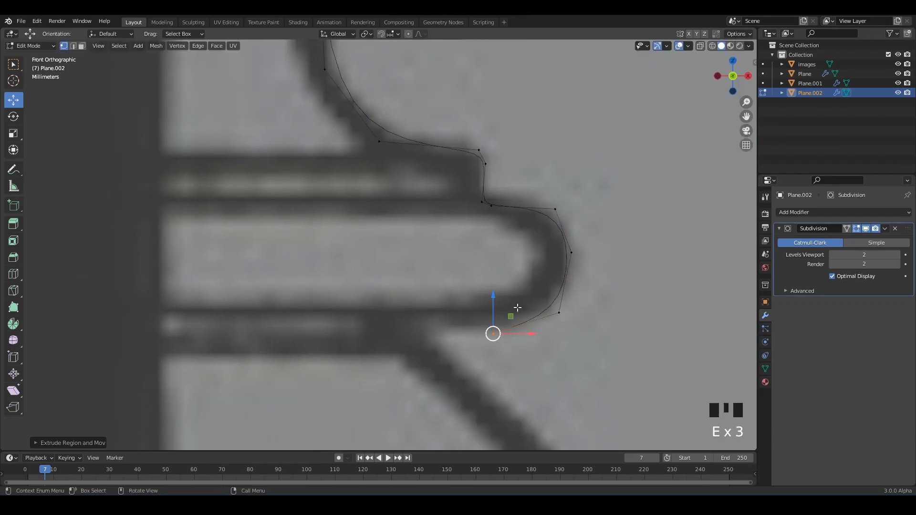
pyautogui.scroll(1, 517, 307)
pyautogui.keyDown('shift'); pyautogui.moveTo(488, 368); pyautogui.dragTo(532, 298, button='middle'); pyautogui.keyUp('shift')
pyautogui.press('e')
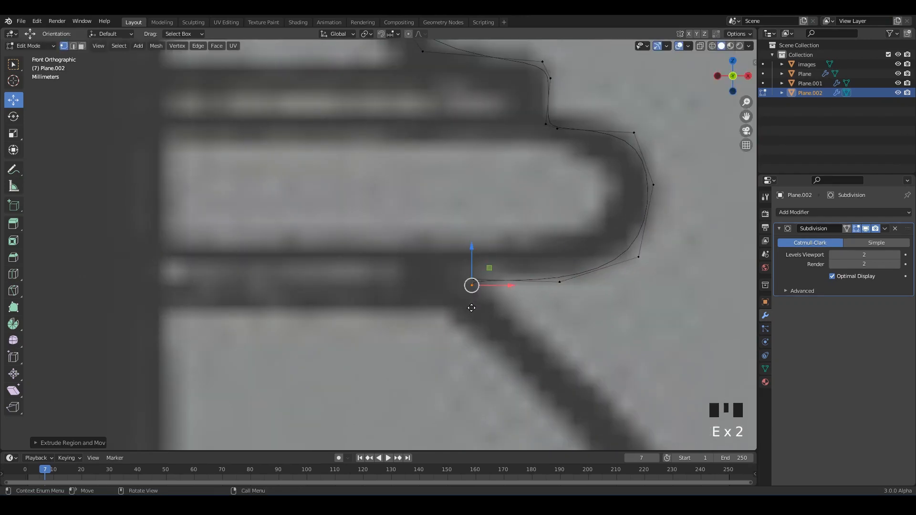
# Adjust the rounded molding's outer and lower vertices to fit the reference outline.
pyautogui.keyDown('shift'); pyautogui.moveTo(606, 258); pyautogui.dragTo(481, 325, button='middle'); pyautogui.keyUp('shift')
pyautogui.moveTo(544, 238); pyautogui.dragTo(513, 281)
pyautogui.moveTo(546, 235); pyautogui.dragTo(552, 237)
pyautogui.moveTo(455, 334)
pyautogui.mouseDown()
pyautogui.moveTo(422, 363)
pyautogui.moveTo(452, 324)
pyautogui.mouseUp()
pyautogui.moveTo(534, 298); pyautogui.dragTo(500, 342)
pyautogui.moveTo(531, 307)
pyautogui.mouseDown()
pyautogui.moveTo(528, 328)
pyautogui.moveTo(532, 320)
pyautogui.mouseUp()
# Extrude vertices from the neck's end down the vase body's long flank to its widest part.
pyautogui.scroll(-2, 477, 321)
pyautogui.keyDown('shift'); pyautogui.moveTo(366, 322); pyautogui.dragTo(373, 206, button='middle'); pyautogui.keyUp('shift')
pyautogui.scroll(2, 372, 206)
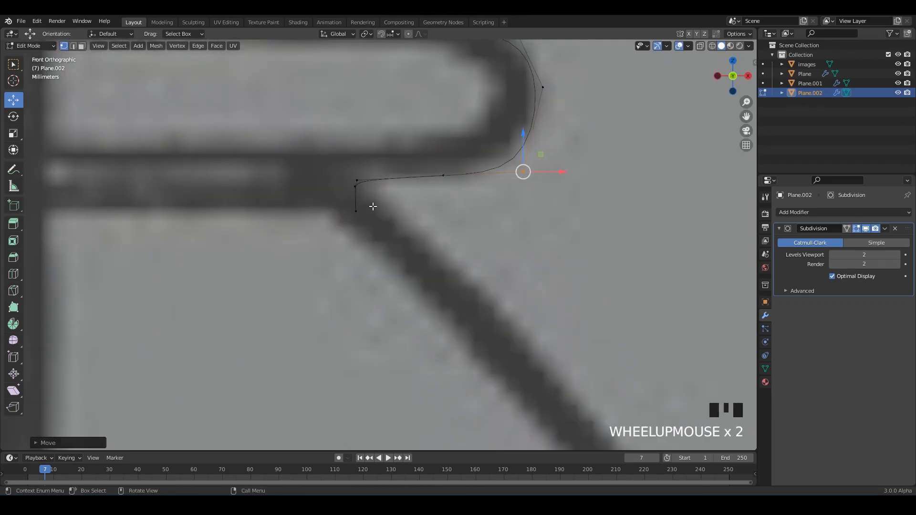
pyautogui.moveTo(372, 205); pyautogui.dragTo(348, 221)
pyautogui.keyDown('shift'); pyautogui.moveTo(365, 219); pyautogui.dragTo(354, 181, button='middle'); pyautogui.keyUp('shift')
pyautogui.press('e')
pyautogui.click(571, 394)
pyautogui.scroll(-10, 493, 330)
pyautogui.keyDown('shift'); pyautogui.moveTo(465, 287); pyautogui.dragTo(468, 175, button='middle'); pyautogui.keyUp('shift')
pyautogui.scroll(2, 468, 175)
pyautogui.press('e')
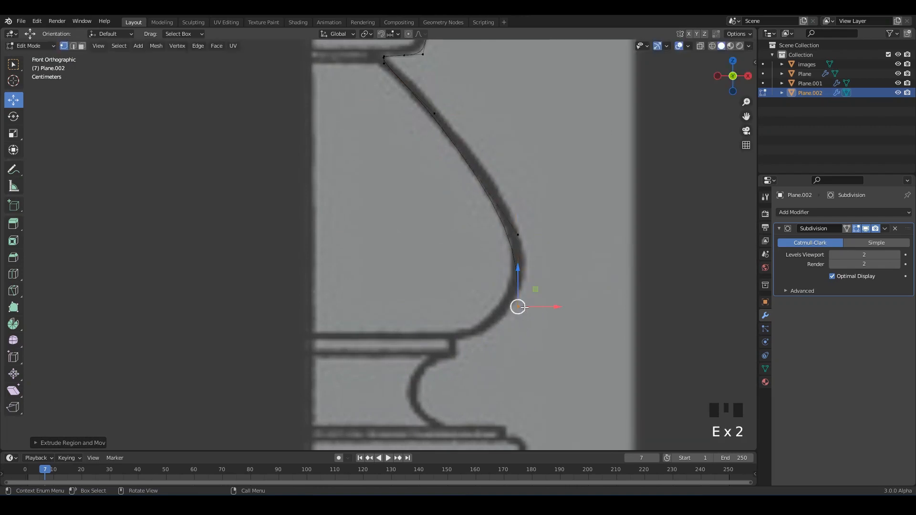
# Move the vase body's flank and lower belly vertices outward to match the reference outline.
pyautogui.click(519, 233)
pyautogui.moveTo(519, 235); pyautogui.dragTo(532, 233)
pyautogui.keyDown('shift'); pyautogui.moveTo(450, 237); pyautogui.dragTo(456, 304, button='middle'); pyautogui.keyUp('shift')
pyautogui.click(446, 189)
pyautogui.moveTo(447, 189); pyautogui.dragTo(463, 192)
pyautogui.keyDown('shift'); pyautogui.moveTo(486, 293); pyautogui.dragTo(345, 241, button='middle'); pyautogui.keyUp('shift')
pyautogui.scroll(2, 489, 184)
pyautogui.scroll(2, 346, 241)
pyautogui.click(382, 287)
pyautogui.moveTo(389, 287); pyautogui.dragTo(436, 288)
# Extrude vertices from the vase's lower belly to the thin band and down the band's side.
pyautogui.keyDown('shift'); pyautogui.moveTo(452, 268); pyautogui.dragTo(505, 229, button='middle'); pyautogui.keyUp('shift')
pyautogui.scroll(2, 504, 228)
pyautogui.press('e')
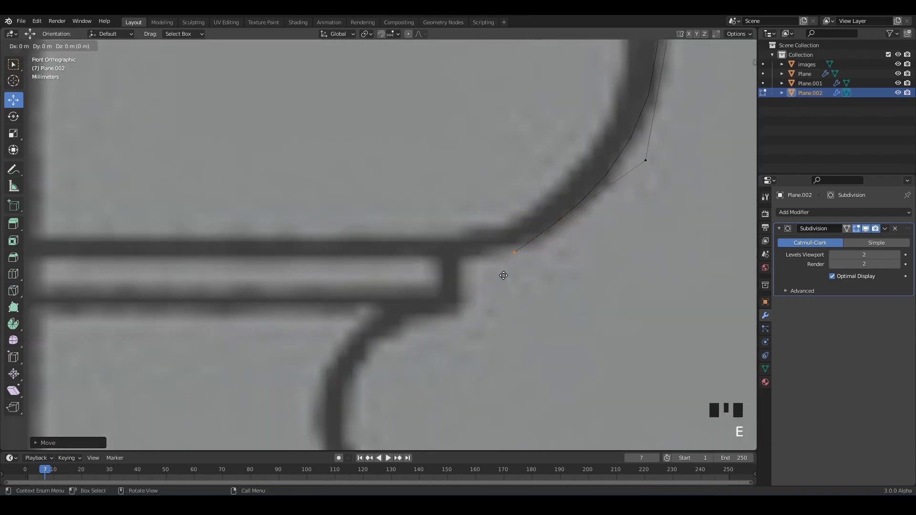
pyautogui.click(459, 260)
pyautogui.press('e')
pyautogui.click(460, 315)
# Extrude vertices around the lower corner of the band beneath the vase and inward along its underside.
pyautogui.keyDown('shift'); pyautogui.moveTo(461, 316); pyautogui.dragTo(504, 240, button='middle'); pyautogui.keyUp('shift')
pyautogui.press('e')
pyautogui.click(493, 246)
pyautogui.press('e')
pyautogui.click(438, 246)
# Extrude vertices around the concave curve beneath the vase to the top of the wide ledge.
pyautogui.keyDown('shift'); pyautogui.moveTo(432, 261); pyautogui.dragTo(450, 181, button='middle'); pyautogui.keyUp('shift')
pyautogui.press('e')
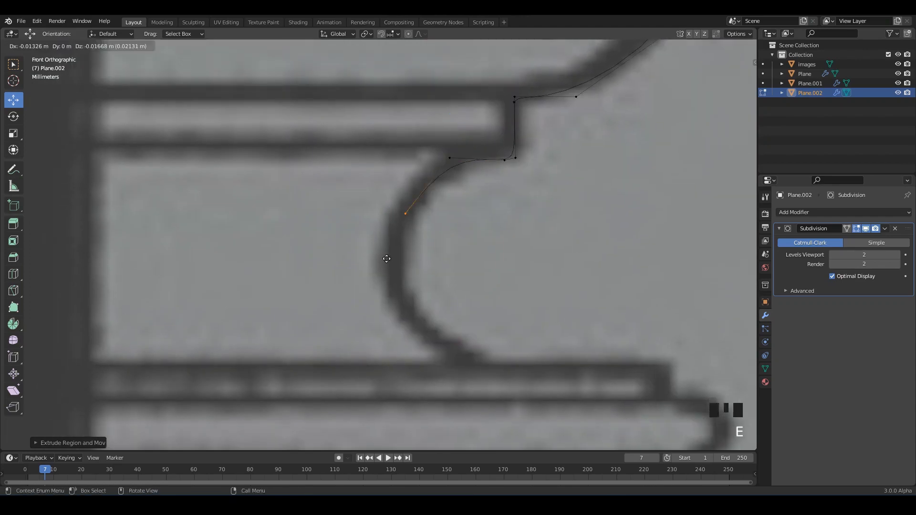
pyautogui.click(387, 259)
pyautogui.press('e')
pyautogui.click(433, 360)
pyautogui.press('e')
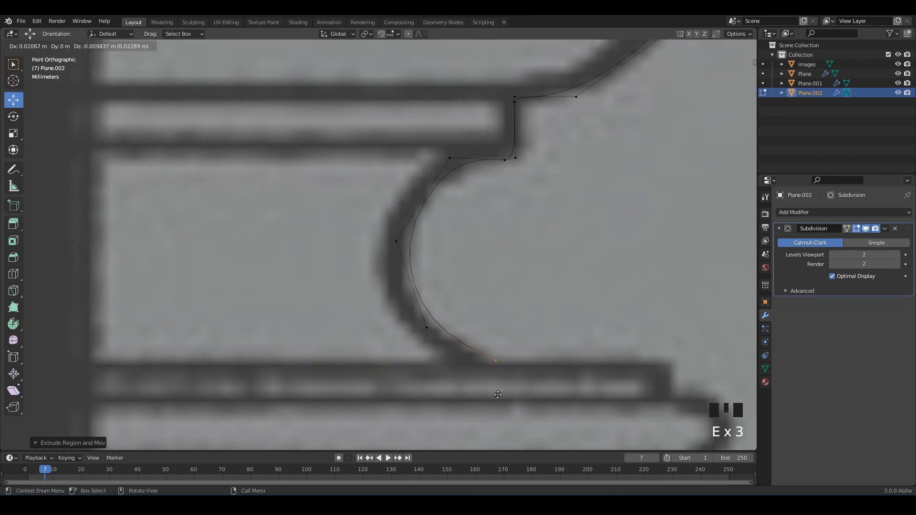
pyautogui.click(499, 397)
# Reposition the upper and lower vertices of the concave curve beneath the vase to fit the reference.
pyautogui.moveTo(456, 301); pyautogui.dragTo(404, 349)
pyautogui.moveTo(426, 328); pyautogui.dragTo(412, 335)
pyautogui.moveTo(383, 263); pyautogui.dragTo(381, 227)
# Extrude vertices along the wide ledge's top edge and around its outer corner.
pyautogui.keyDown('shift'); pyautogui.moveTo(458, 348); pyautogui.dragTo(258, 270, button='middle'); pyautogui.keyUp('shift')
pyautogui.click(282, 306)
pyautogui.press('e')
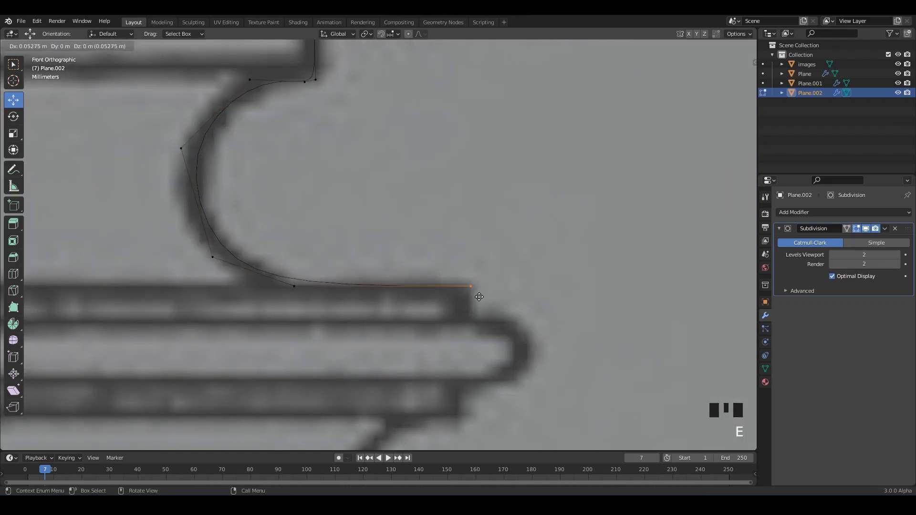
pyautogui.click(479, 297)
pyautogui.press('e')
pyautogui.click(477, 301)
# Extrude vertices down the wide ledge's side and outward along the rounded molding's top, then align the end vertex with the outline.
pyautogui.press('e')
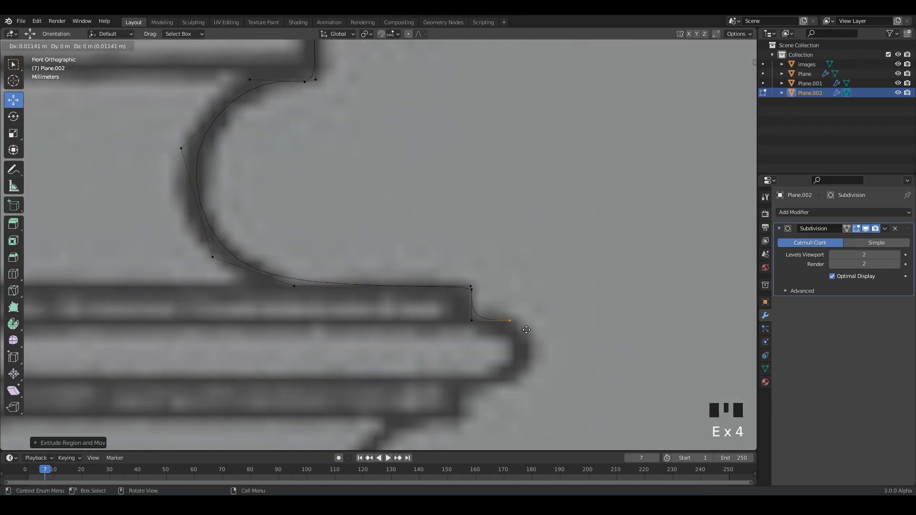
pyautogui.click(487, 329)
pyautogui.press('e')
pyautogui.click(512, 327)
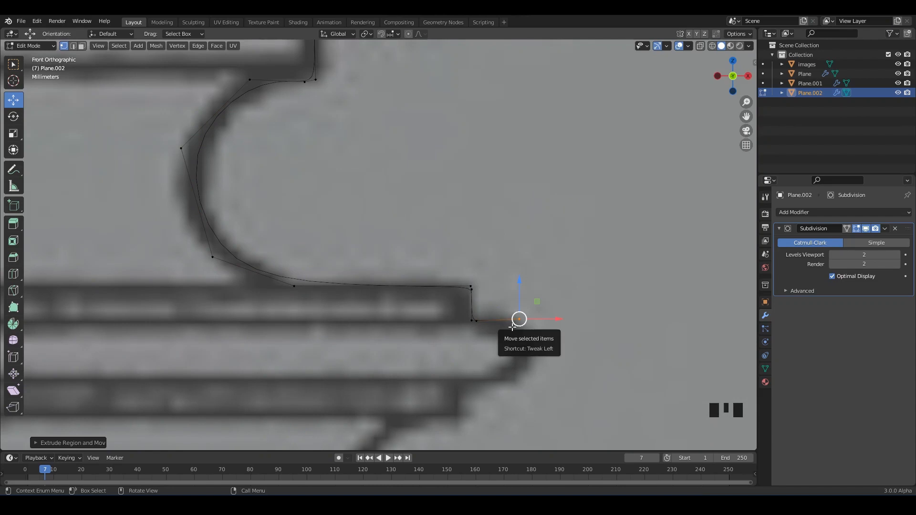
pyautogui.scroll(1, 512, 327)
pyautogui.scroll(-2, 520, 327)
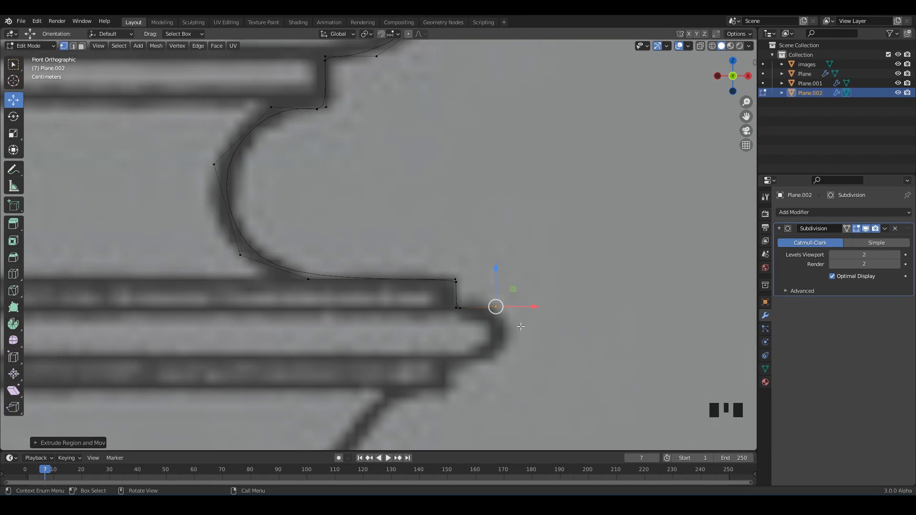
pyautogui.scroll(1, 520, 327)
pyautogui.keyDown('shift'); pyautogui.moveTo(520, 327); pyautogui.dragTo(519, 306, button='middle'); pyautogui.keyUp('shift')
pyautogui.click(519, 304)
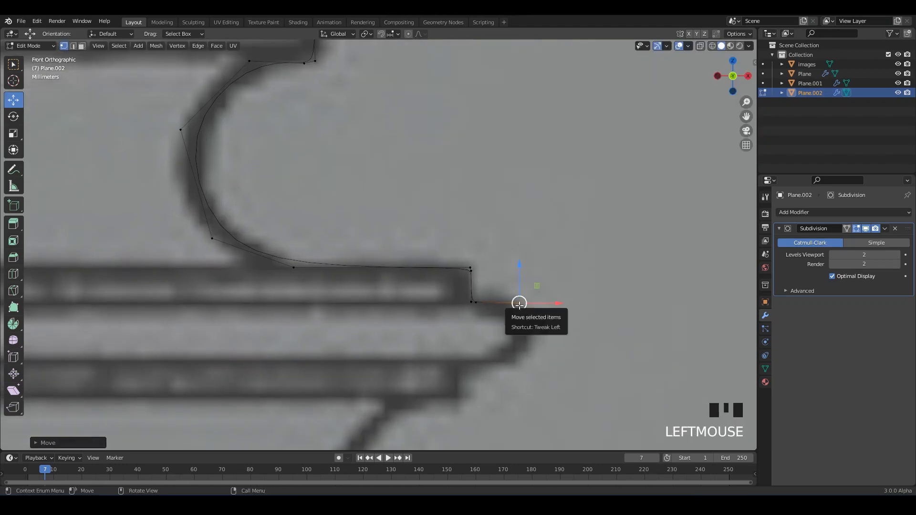
# Extrude vertices around the rounded molding's nose and back inward along its underside.
pyautogui.press('e')
pyautogui.click(533, 343)
pyautogui.keyDown('shift'); pyautogui.moveTo(533, 343); pyautogui.dragTo(551, 288, button='middle'); pyautogui.keyUp('shift')
pyautogui.press('e')
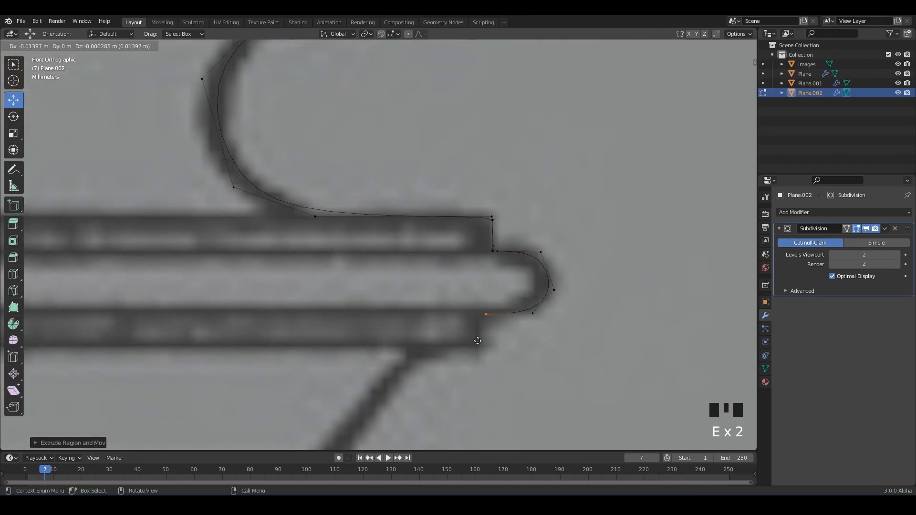
pyautogui.click(478, 340)
# Extrude vertices down the side of the fillet beneath the rounded molding and inward along its bottom edge.
pyautogui.scroll(-4, 477, 340)
pyautogui.scroll(3, 450, 286)
pyautogui.moveTo(450, 286); pyautogui.dragTo(458, 219, button='middle')
pyautogui.scroll(3, 458, 219)
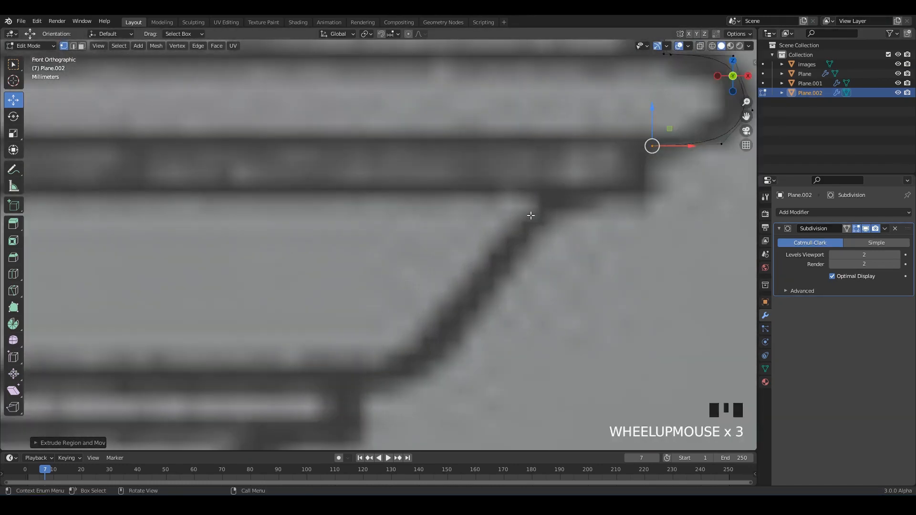
pyautogui.keyDown('shift'); pyautogui.moveTo(530, 216); pyautogui.dragTo(508, 221, button='middle'); pyautogui.keyUp('shift')
pyautogui.press('e')
pyautogui.press('e')
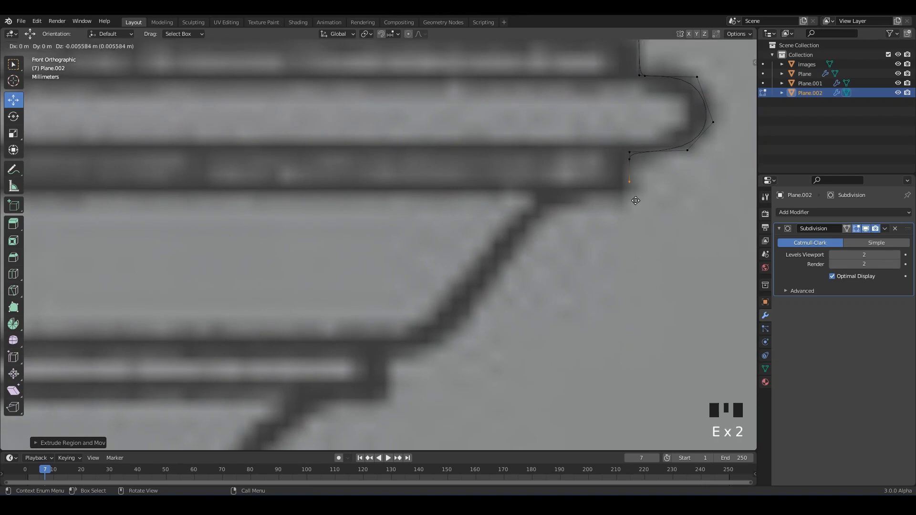
pyautogui.click(634, 209)
pyautogui.press('e')
pyautogui.click(570, 203)
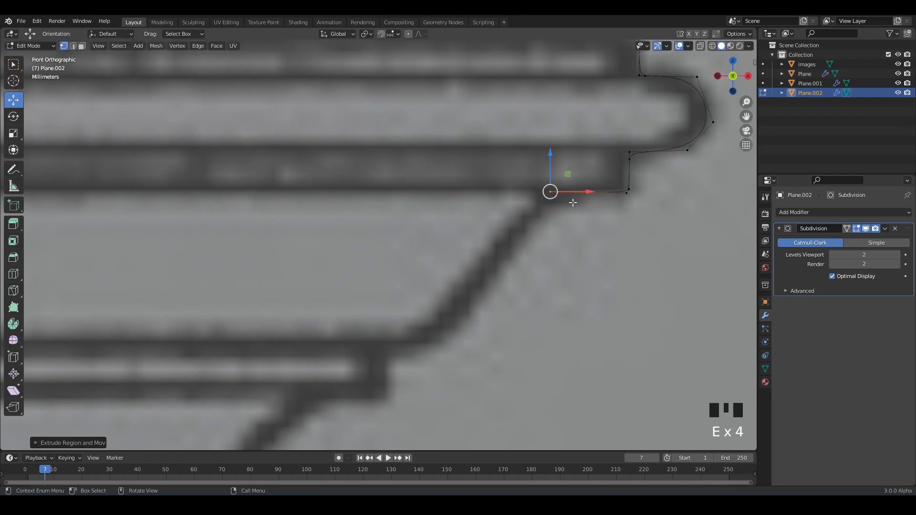
# Extrude vertices down the straight diagonal slope and inward to the corner of the narrow ledge below it.
pyautogui.press('e')
pyautogui.click(561, 216)
pyautogui.keyDown('shift'); pyautogui.moveTo(542, 204); pyautogui.dragTo(617, 155, button='middle'); pyautogui.keyUp('shift')
pyautogui.press('e')
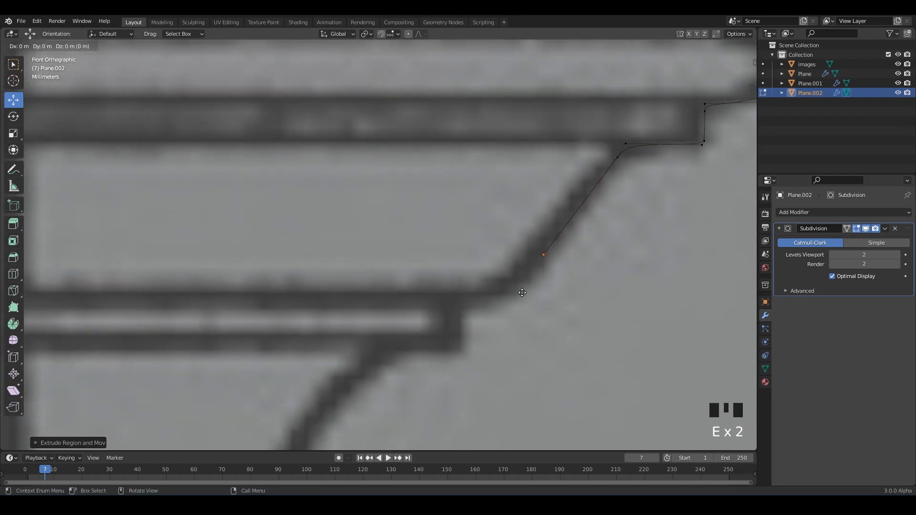
pyautogui.click(453, 308)
# Extrude vertices down the narrow ledge's side and inward along its underside.
pyautogui.keyDown('shift'); pyautogui.moveTo(452, 308); pyautogui.dragTo(564, 225, button='middle'); pyautogui.keyUp('shift')
pyautogui.scroll(2, 541, 294)
pyautogui.press('e')
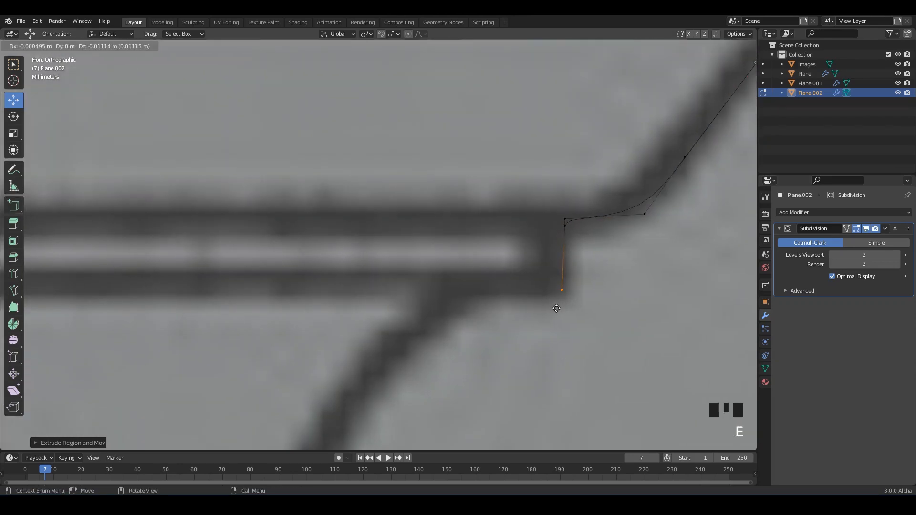
pyautogui.click(462, 311)
# Trace the long concave neck below the narrow ledge by extruding vertices downward and repositioning its upper vertices to fit the outline.
pyautogui.scroll(-2, 462, 311)
pyautogui.keyDown('shift'); pyautogui.moveTo(462, 310); pyautogui.dragTo(492, 172, button='middle'); pyautogui.keyUp('shift')
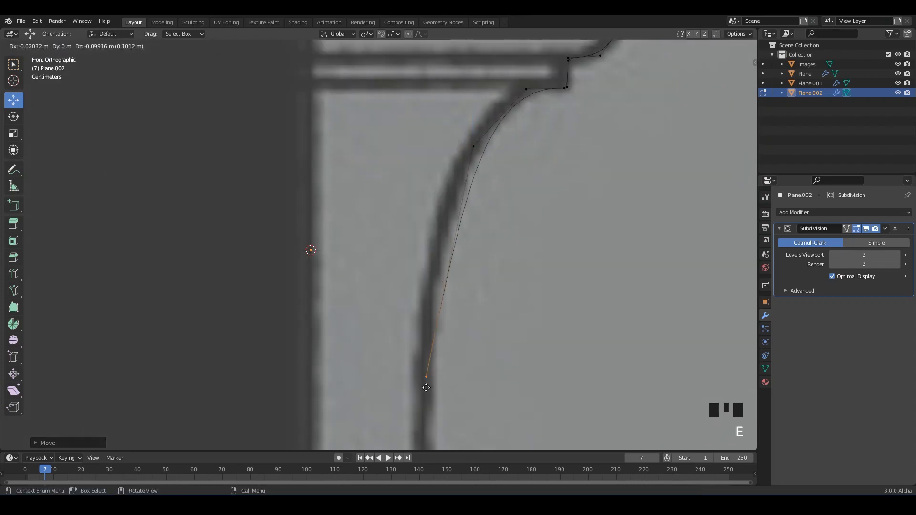
pyautogui.moveTo(477, 161); pyautogui.dragTo(499, 184)
pyautogui.moveTo(473, 146); pyautogui.dragTo(431, 200)
pyautogui.keyDown('shift'); pyautogui.moveTo(470, 319); pyautogui.dragTo(478, 160, button='middle'); pyautogui.keyUp('shift')
pyautogui.scroll(2, 382, 243)
pyautogui.moveTo(446, 179); pyautogui.dragTo(470, 213)
pyautogui.press('e')
pyautogui.click(474, 359)
# Extrude vertices from the bottom of the long neck around the small rounded ring to its underside.
pyautogui.keyDown('shift'); pyautogui.moveTo(430, 271); pyautogui.dragTo(341, 154, button='middle'); pyautogui.keyUp('shift')
pyautogui.scroll(3, 342, 153)
pyautogui.press('e')
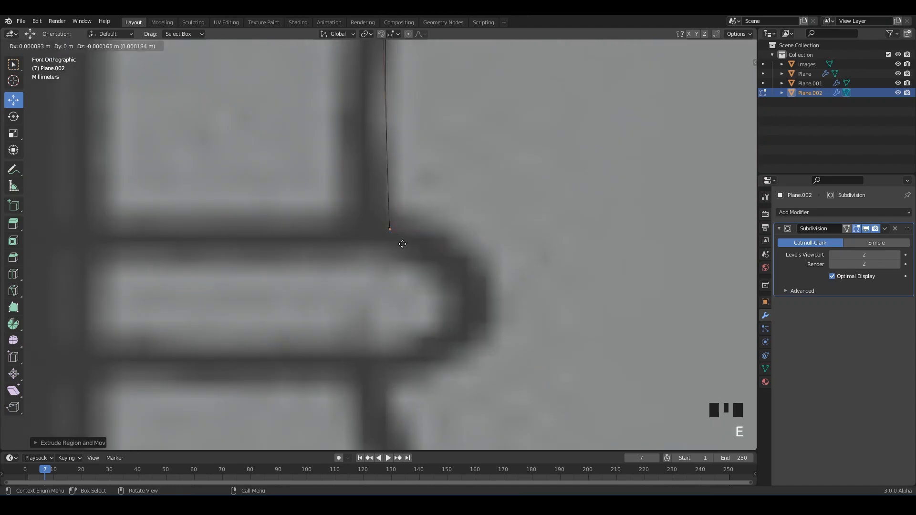
pyautogui.click(414, 245)
pyautogui.press('e')
pyautogui.click(496, 263)
pyautogui.keyDown('shift'); pyautogui.moveTo(477, 253); pyautogui.dragTo(507, 207, button='middle'); pyautogui.keyUp('shift')
pyautogui.press('e')
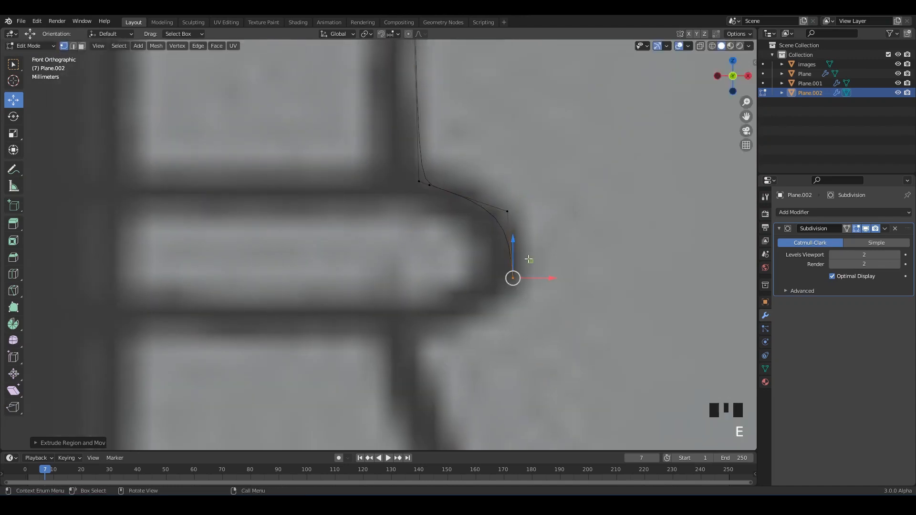
pyautogui.click(515, 278)
pyautogui.press('e')
pyautogui.click(476, 323)
pyautogui.press('e')
# Reposition the small ring's outer and lower vertices to match the reference outline.
pyautogui.moveTo(525, 282); pyautogui.dragTo(503, 270)
pyautogui.moveTo(513, 278); pyautogui.dragTo(518, 293)
pyautogui.moveTo(503, 302); pyautogui.dragTo(453, 331)
pyautogui.moveTo(453, 332); pyautogui.dragTo(471, 321)
pyautogui.click(507, 211)
pyautogui.moveTo(507, 212); pyautogui.dragTo(511, 199)
pyautogui.click(520, 287)
# Extrude vertices from the small ring's underside down the flaring concave curve to the next ledge.
pyautogui.keyDown('shift'); pyautogui.moveTo(473, 288); pyautogui.dragTo(531, 172, button='middle'); pyautogui.keyUp('shift')
pyautogui.click(460, 204)
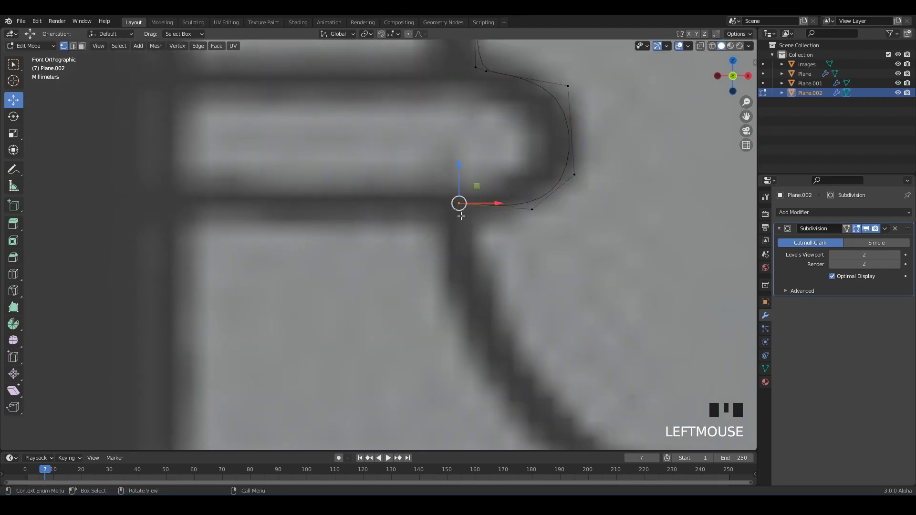
pyautogui.press('e')
pyautogui.click(461, 227)
pyautogui.press('e')
pyautogui.click(501, 329)
pyautogui.scroll(-1, 501, 328)
pyautogui.scroll(-2, 501, 327)
pyautogui.keyDown('shift'); pyautogui.moveTo(439, 300); pyautogui.dragTo(370, 222, button='middle'); pyautogui.keyUp('shift')
pyautogui.press('e')
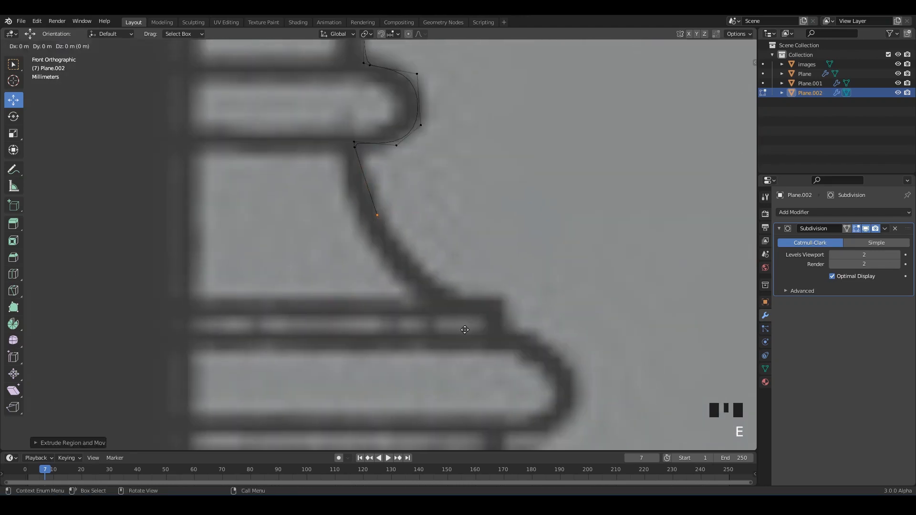
pyautogui.click(448, 295)
# Reposition the middle and lower vertices of the flaring curve beneath the small ring to follow the reference.
pyautogui.scroll(3, 429, 272)
pyautogui.click(365, 204)
pyautogui.moveTo(370, 205); pyautogui.dragTo(348, 254)
pyautogui.click(467, 329)
pyautogui.click(514, 350)
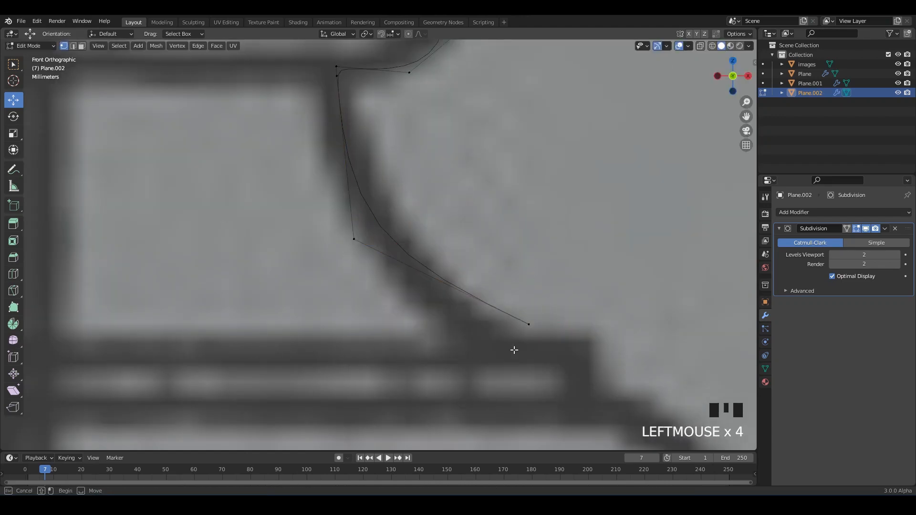
pyautogui.moveTo(524, 323); pyautogui.dragTo(497, 349)
pyautogui.keyDown('shift'); pyautogui.moveTo(490, 351); pyautogui.dragTo(458, 301, button='middle'); pyautogui.keyUp('shift')
# Extrude vertices along the ledge's top below the flaring curve and down its side.
pyautogui.press('e')
pyautogui.click(542, 298)
pyautogui.scroll(1, 542, 297)
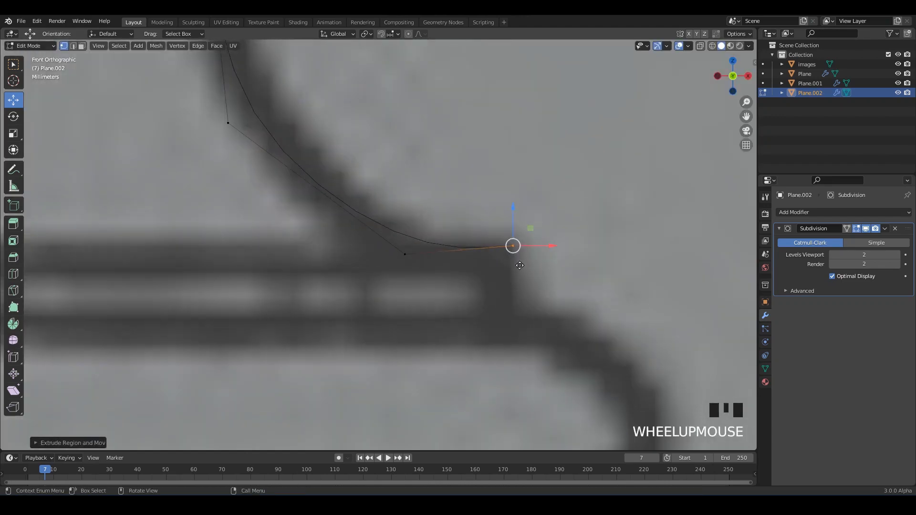
pyautogui.scroll(3, 518, 362)
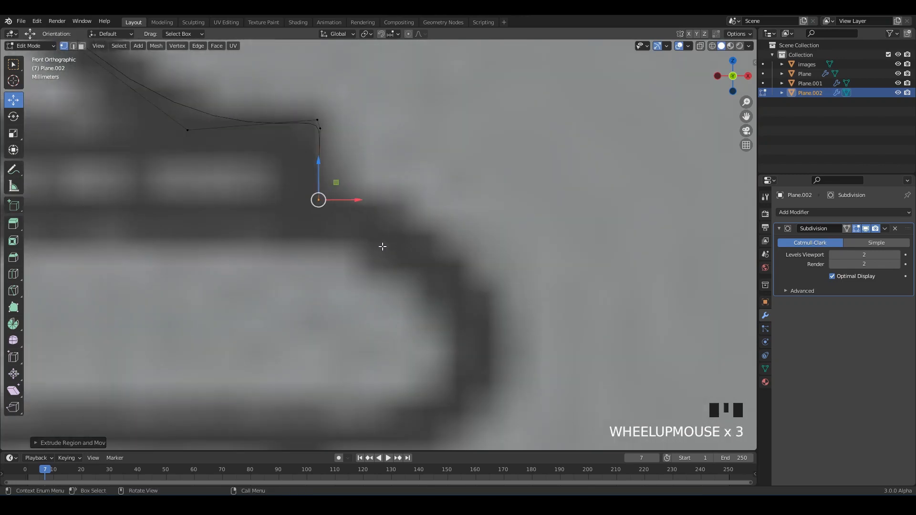
pyautogui.click(387, 237)
# Extrude vertices around the large rounded molding of the foot to its underside.
pyautogui.press('e')
pyautogui.click(524, 280)
pyautogui.keyDown('shift'); pyautogui.moveTo(466, 276); pyautogui.dragTo(502, 211, button='middle'); pyautogui.keyUp('shift')
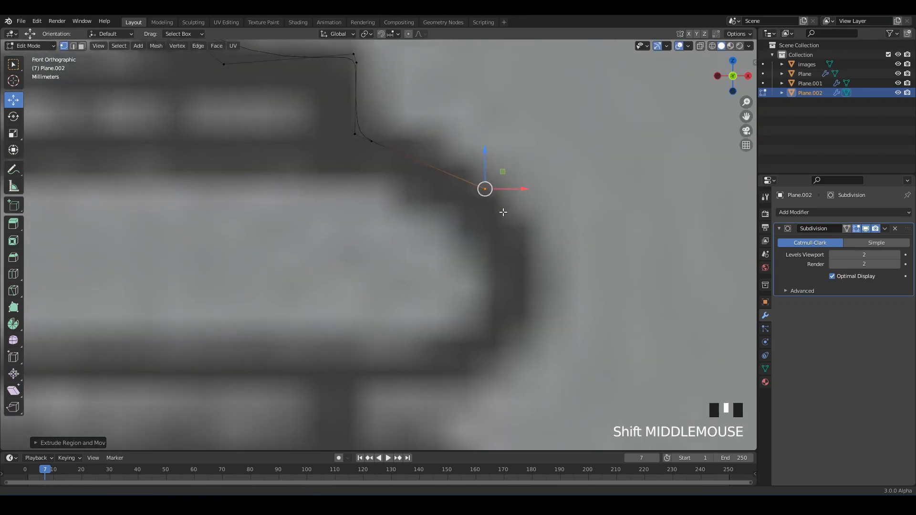
pyautogui.press('e')
pyautogui.click(553, 330)
pyautogui.keyDown('shift'); pyautogui.moveTo(556, 331); pyautogui.dragTo(556, 262, button='middle'); pyautogui.keyUp('shift')
pyautogui.press('e')
pyautogui.click(531, 265)
pyautogui.scroll(2, 486, 265)
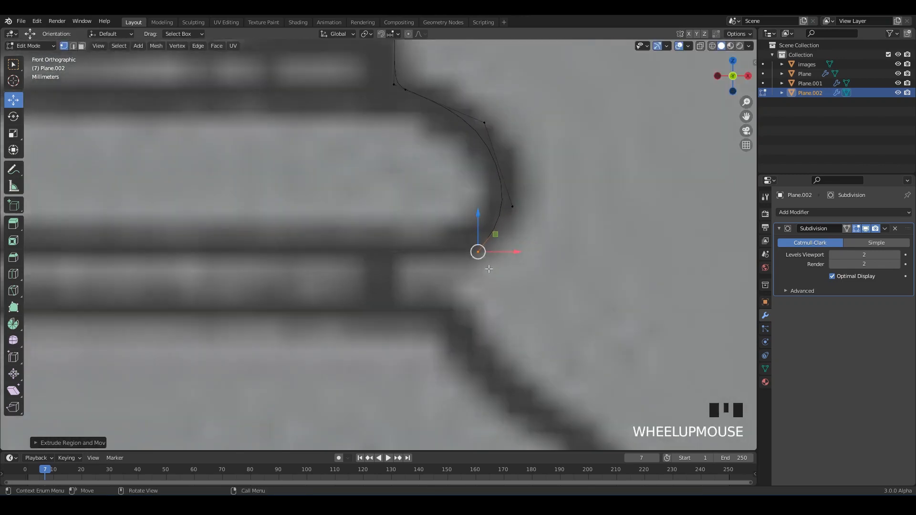
pyautogui.press('e')
pyautogui.click(458, 275)
# Reposition the foot molding's outer and lower vertices so the smoothed curve follows the reference outline.
pyautogui.keyDown('shift'); pyautogui.moveTo(496, 104); pyautogui.dragTo(482, 216, button='middle'); pyautogui.keyUp('shift')
pyautogui.moveTo(483, 216); pyautogui.dragTo(537, 159)
pyautogui.moveTo(517, 182); pyautogui.dragTo(553, 178)
pyautogui.moveTo(562, 302); pyautogui.dragTo(573, 302)
pyautogui.keyDown('shift'); pyautogui.moveTo(492, 401); pyautogui.dragTo(508, 320, button='middle'); pyautogui.keyUp('shift')
pyautogui.moveTo(527, 290); pyautogui.dragTo(533, 292)
pyautogui.keyDown('shift'); pyautogui.moveTo(451, 329); pyautogui.dragTo(460, 268, button='middle'); pyautogui.keyUp('shift')
pyautogui.moveTo(461, 269); pyautogui.dragTo(496, 210)
pyautogui.moveTo(477, 227); pyautogui.dragTo(476, 227)
# Extrude vertices inward under the foot molding, down the recessed fillet, and around its bottom corner.
pyautogui.press('e')
pyautogui.click(442, 233)
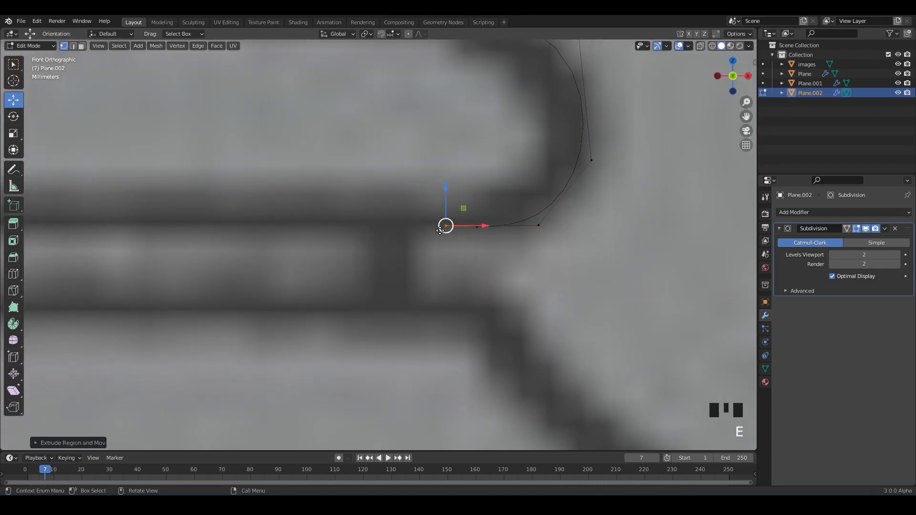
pyautogui.press('e')
pyautogui.click(446, 283)
pyautogui.press('e')
pyautogui.press('e')
pyautogui.click(455, 342)
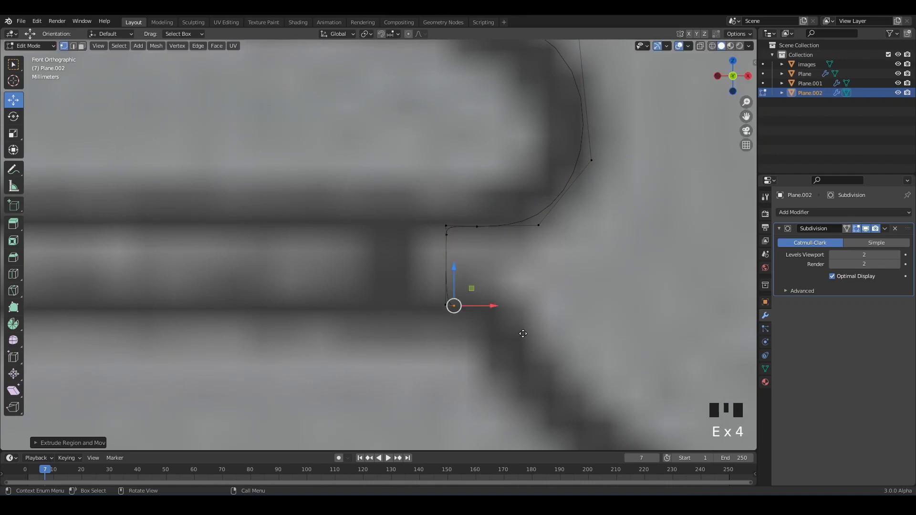
# Extrude vertices down the sloping curve beneath the recessed fillet to its lower outer corner.
pyautogui.press('e')
pyautogui.click(539, 394)
pyautogui.scroll(-4, 536, 368)
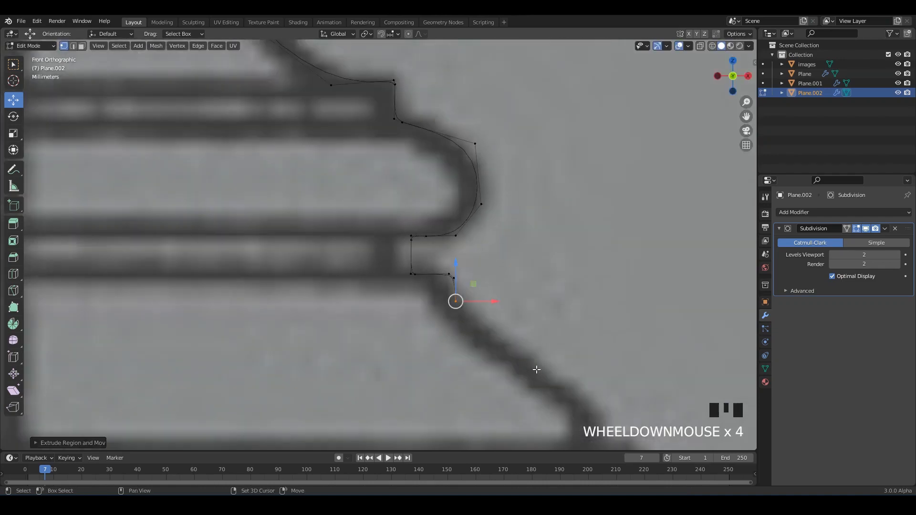
pyautogui.keyDown('shift'); pyautogui.moveTo(536, 368); pyautogui.dragTo(436, 254, button='middle'); pyautogui.keyUp('shift')
pyautogui.scroll(1, 435, 255)
pyautogui.press('e')
pyautogui.click(463, 297)
pyautogui.press('e')
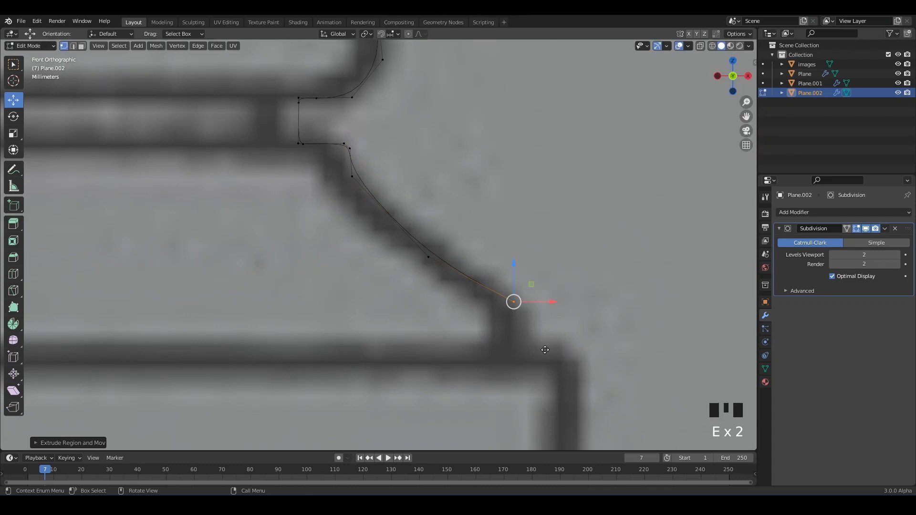
# Extrude vertices down the short vertical step and outward along the base block's top edge.
pyautogui.press('e')
pyautogui.click(534, 370)
pyautogui.press('e')
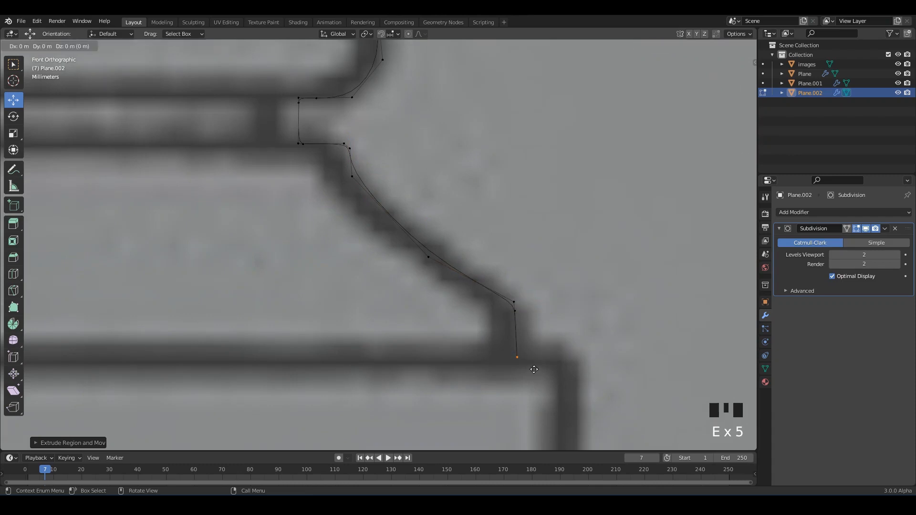
pyautogui.click(541, 374)
pyautogui.press('e')
pyautogui.click(577, 362)
# Extrude vertices down the base block's side and inward along its bottom edge to the baluster's center axis.
pyautogui.keyDown('shift'); pyautogui.moveTo(576, 362); pyautogui.dragTo(526, 249, button='middle'); pyautogui.keyUp('shift')
pyautogui.press('e')
pyautogui.click(548, 297)
pyautogui.scroll(-2, 524, 295)
pyautogui.keyDown('shift'); pyautogui.moveTo(505, 293); pyautogui.dragTo(509, 218, button='middle'); pyautogui.keyUp('shift')
pyautogui.press('e')
pyautogui.click(509, 364)
pyautogui.scroll(-3, 481, 349)
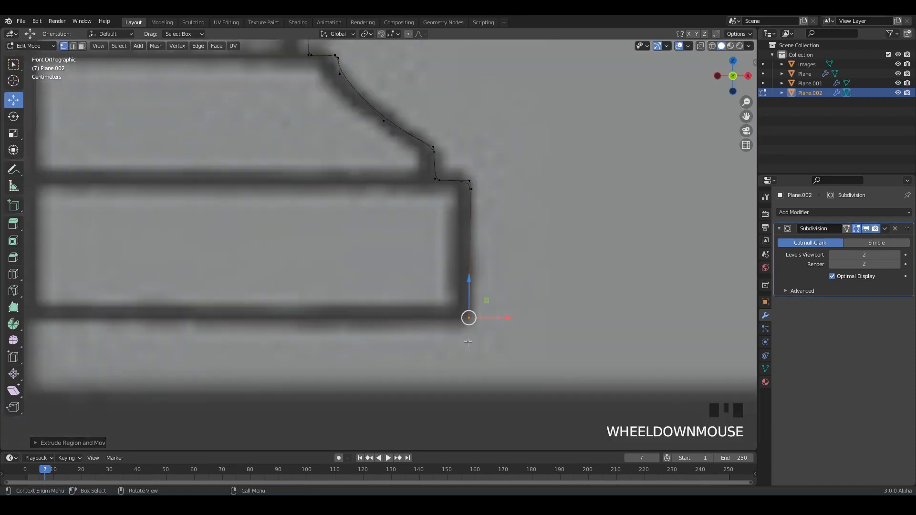
pyautogui.keyDown('shift'); pyautogui.moveTo(467, 336); pyautogui.dragTo(629, 353, button='middle'); pyautogui.keyUp('shift')
pyautogui.press('e')
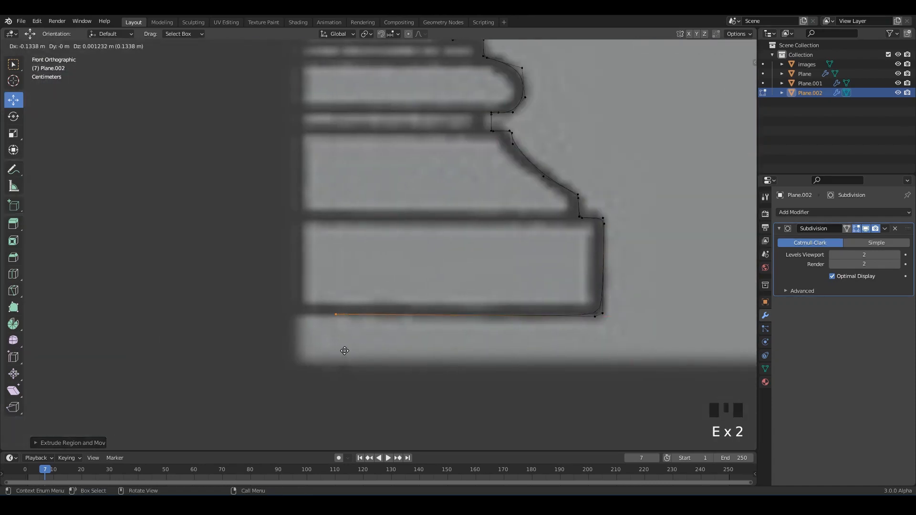
pyautogui.click(332, 351)
# Return to Object Mode and hide the Images reference object in the viewport and in renders.
pyautogui.scroll(-11, 429, 270)
pyautogui.keyDown('shift'); pyautogui.moveTo(435, 258); pyautogui.dragTo(437, 352, button='middle'); pyautogui.keyUp('shift')
pyautogui.press('Tab')
pyautogui.click(442, 238)
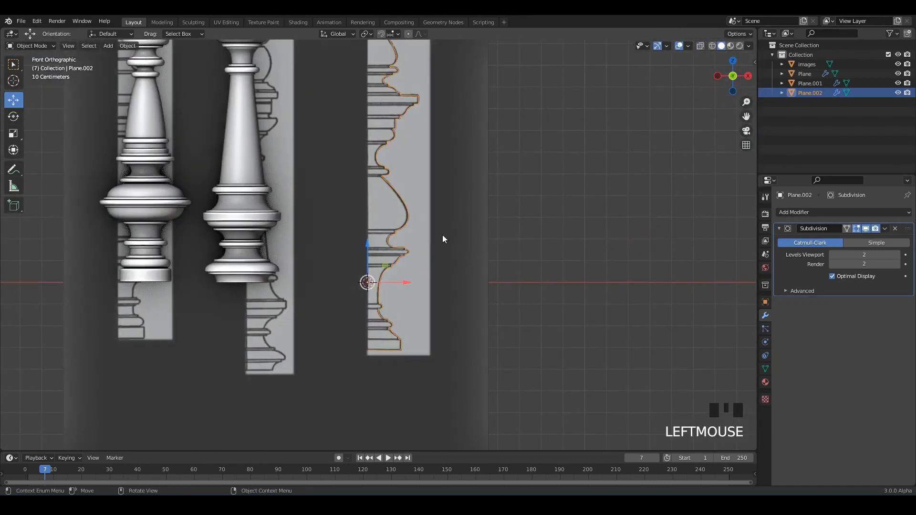
pyautogui.scroll(-3, 442, 235)
pyautogui.moveTo(442, 235); pyautogui.dragTo(426, 243, button='middle')
pyautogui.click(907, 64)
pyautogui.click(692, 96)
pyautogui.click(897, 64)
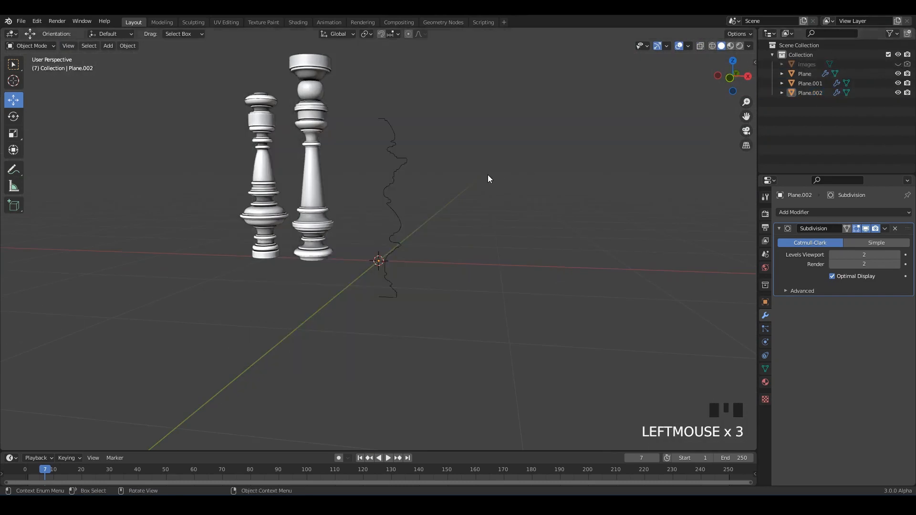
# Select the third profile and save the file.
pyautogui.moveTo(383, 169); pyautogui.dragTo(396, 180, button='middle')
pyautogui.scroll(1, 396, 180)
pyautogui.hotkey('ctrl', 's')
pyautogui.click(388, 145)
pyautogui.hotkey('ctrl', 's')
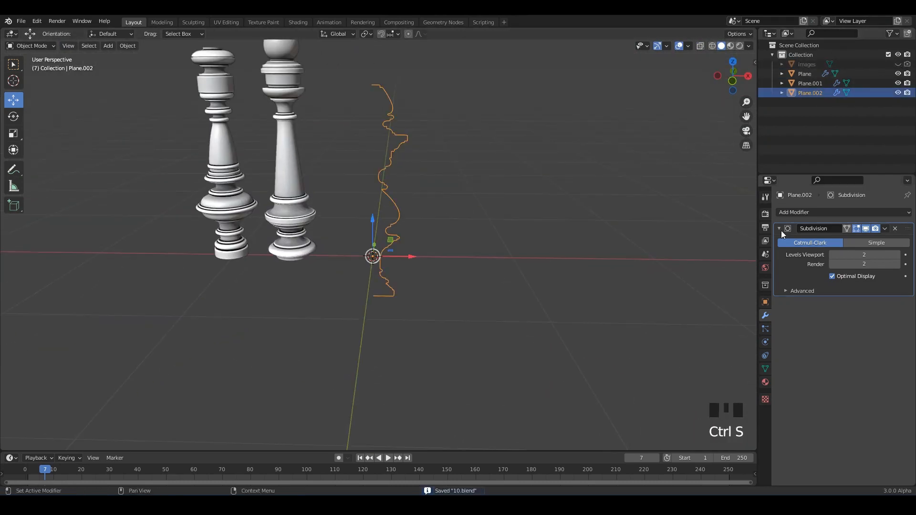
# Add a Screw modifier to the third profile to revolve it into a baluster.
pyautogui.click(794, 212)
pyautogui.click(718, 354)
pyautogui.keyDown('alt'); pyautogui.moveTo(506, 203); pyautogui.dragTo(506, 196, button='middle'); pyautogui.keyUp('alt')
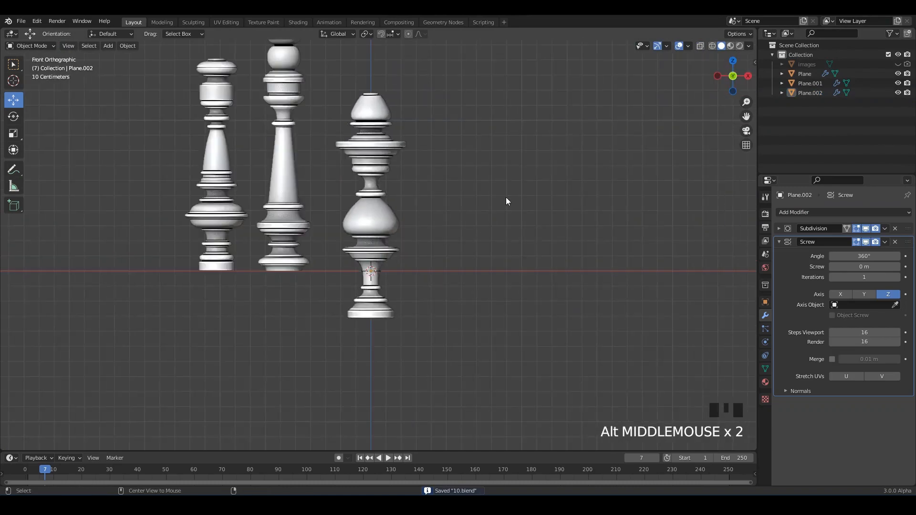
pyautogui.scroll(2, 488, 311)
pyautogui.scroll(-1, 400, 352)
# Raise the third baluster so its base lines up with the other two, and shift it closer to them.
pyautogui.moveTo(413, 341); pyautogui.dragTo(413, 294)
pyautogui.click(516, 275)
pyautogui.scroll(2, 517, 275)
pyautogui.click(459, 342)
pyautogui.moveTo(463, 363); pyautogui.dragTo(437, 362)
# Examine the three balusters together from the front and in perspective.
pyautogui.click(521, 210)
pyautogui.moveTo(521, 211); pyautogui.dragTo(149, 289)
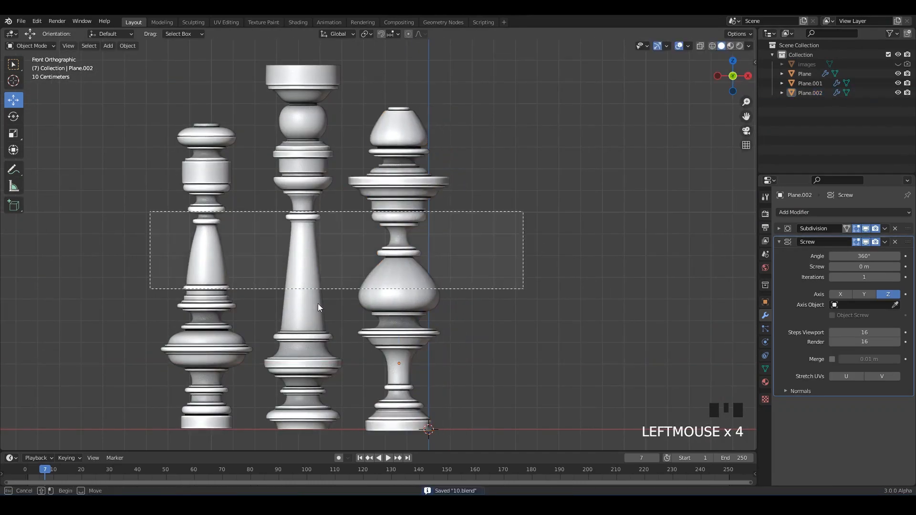
pyautogui.keyDown('shift'); pyautogui.moveTo(318, 303); pyautogui.dragTo(320, 260, button='middle'); pyautogui.keyUp('shift')
pyautogui.moveTo(339, 315); pyautogui.dragTo(547, 271)
pyautogui.click(548, 271)
pyautogui.moveTo(548, 271); pyautogui.dragTo(482, 282, button='middle')
pyautogui.moveTo(482, 282)
pyautogui.keyDown('shift'); pyautogui.mouseDown(button='middle')
pyautogui.moveTo(463, 280)
pyautogui.moveTo(469, 271)
pyautogui.mouseUp(button='middle'); pyautogui.keyUp('shift')
pyautogui.scroll(1, 463, 280)
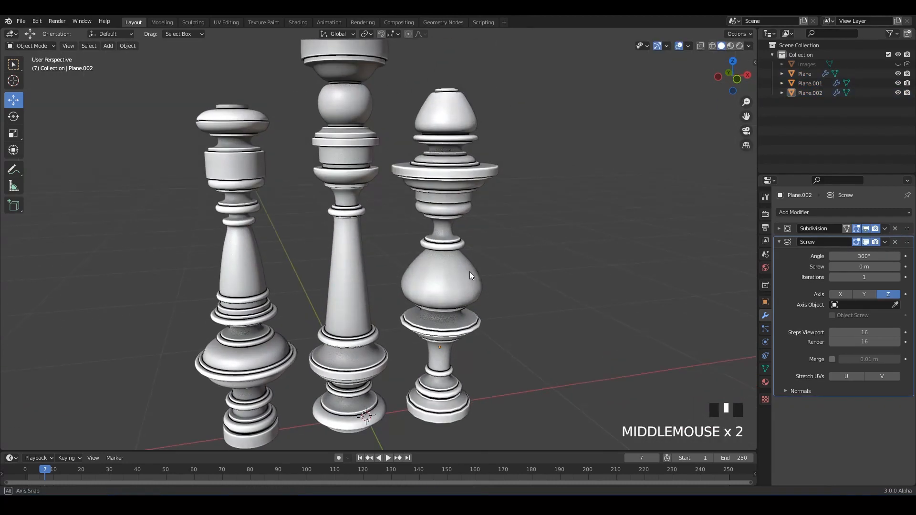
# Place the Screw modifier above the Subdivision modifier on the third baluster and save the file.
pyautogui.click(779, 242)
pyautogui.moveTo(603, 212)
pyautogui.keyDown('shift'); pyautogui.mouseDown(button='middle')
pyautogui.moveTo(563, 213)
pyautogui.moveTo(540, 196)
pyautogui.mouseUp(button='middle'); pyautogui.keyUp('shift')
pyautogui.hotkey('ctrl', 's')
# Set the viewport's solid shading to Random object colours with MatCap lighting, using a reddish-brown MatCap.
pyautogui.click(748, 46)
pyautogui.click(742, 175)
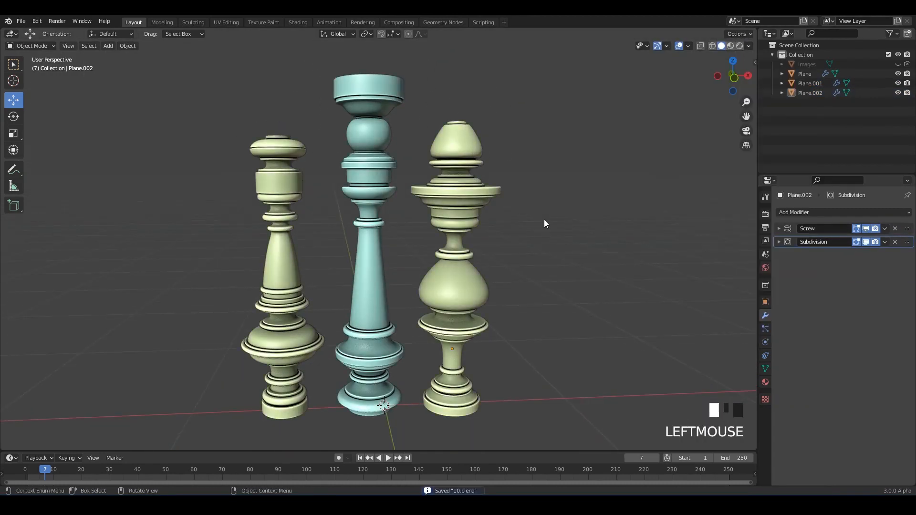
pyautogui.click(749, 46)
pyautogui.click(740, 91)
pyautogui.click(742, 127)
pyautogui.click(716, 148)
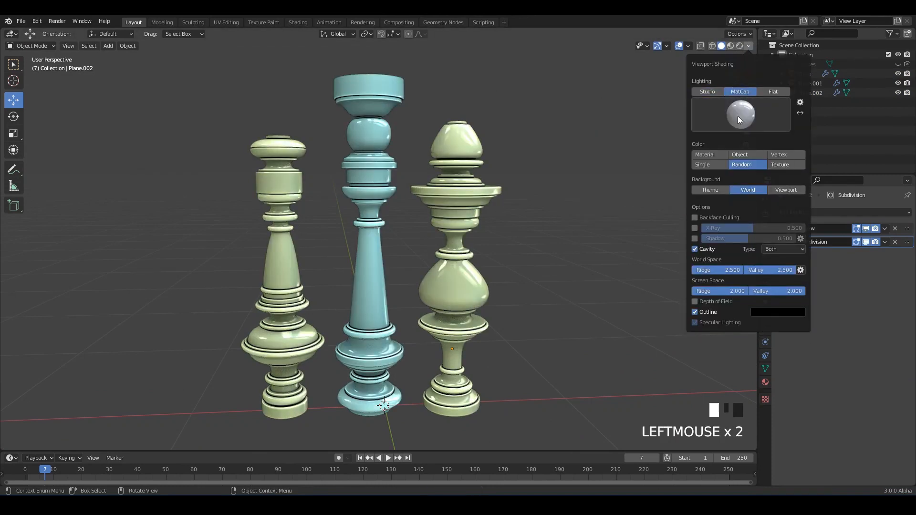
pyautogui.click(737, 116)
pyautogui.click(602, 176)
pyautogui.moveTo(454, 244); pyautogui.dragTo(381, 156, button='middle')
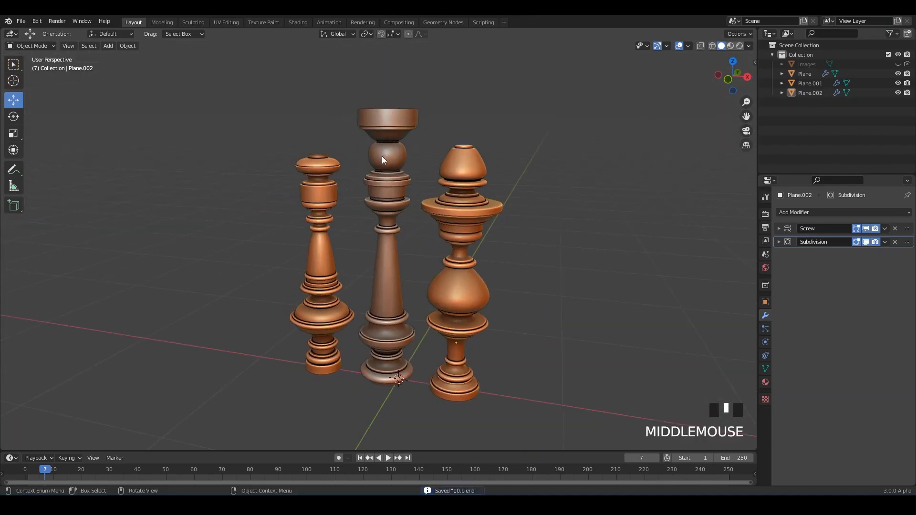
# Extrude the top vertex of the first baluster's profile slightly inward and upward to form a small bevel at the rim.
pyautogui.click(325, 176)
pyautogui.press('Tab')
pyautogui.press('ctrl+KP_3')
pyautogui.hotkey('alt', 'z')
pyautogui.scroll(2, 302, 174)
pyautogui.scroll(6, 245, 256)
pyautogui.keyDown('alt'); pyautogui.moveTo(302, 174); pyautogui.dragTo(393, 251, button='middle'); pyautogui.keyUp('alt')
pyautogui.scroll(7, 601, 127)
pyautogui.moveTo(458, 172); pyautogui.dragTo(525, 214)
pyautogui.keyDown('shift'); pyautogui.scroll(1, 555, 228); pyautogui.keyUp('shift')
pyautogui.press('e')
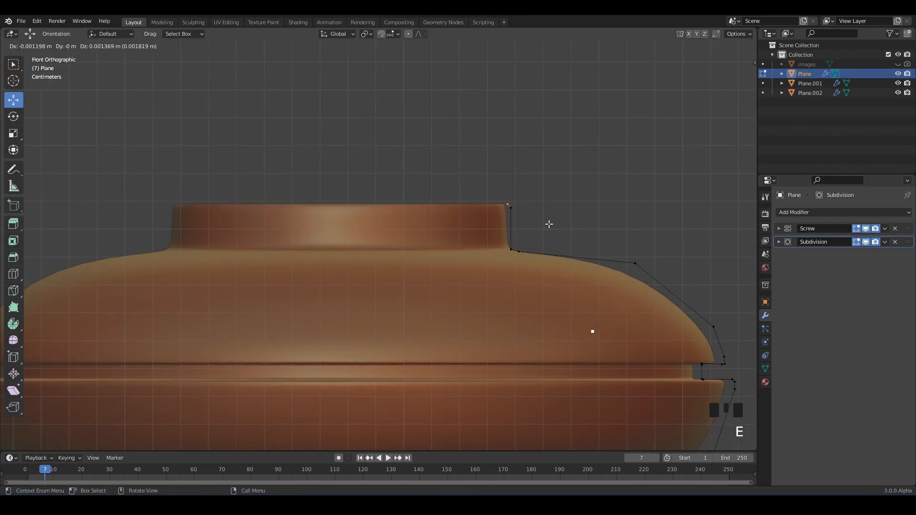
pyautogui.click(548, 223)
# Extrude the first baluster's rim vertex in to the central axis, adjusting it to close the top, and finish editing.
pyautogui.press('e')
pyautogui.click(389, 223)
pyautogui.moveTo(387, 217); pyautogui.dragTo(460, 369, button='middle')
pyautogui.keyDown('shift'); pyautogui.scroll(3, 460, 369); pyautogui.keyUp('shift')
pyautogui.moveTo(412, 171); pyautogui.dragTo(410, 171)
pyautogui.scroll(-6, 504, 225)
pyautogui.keyDown('shift'); pyautogui.moveTo(505, 225); pyautogui.dragTo(461, 210, button='middle'); pyautogui.keyUp('shift')
pyautogui.press('Tab')
# Extrude the top vertex of the middle baluster's profile twice in short segments to bevel its upper rim.
pyautogui.click(462, 399)
pyautogui.press('Tab')
pyautogui.keyDown('shift'); pyautogui.moveTo(608, 160); pyautogui.dragTo(480, 233, button='middle'); pyautogui.keyUp('shift')
pyautogui.hotkey('alt', 'z')
pyautogui.scroll(6, 480, 233)
pyautogui.click(557, 251)
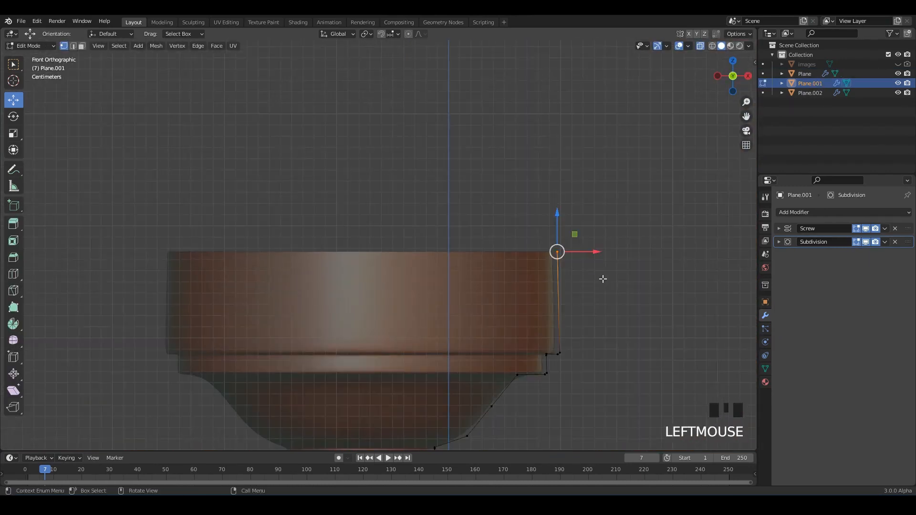
pyautogui.scroll(2, 603, 280)
pyautogui.press('e')
pyautogui.click(633, 254)
pyautogui.press('e')
pyautogui.click(644, 254)
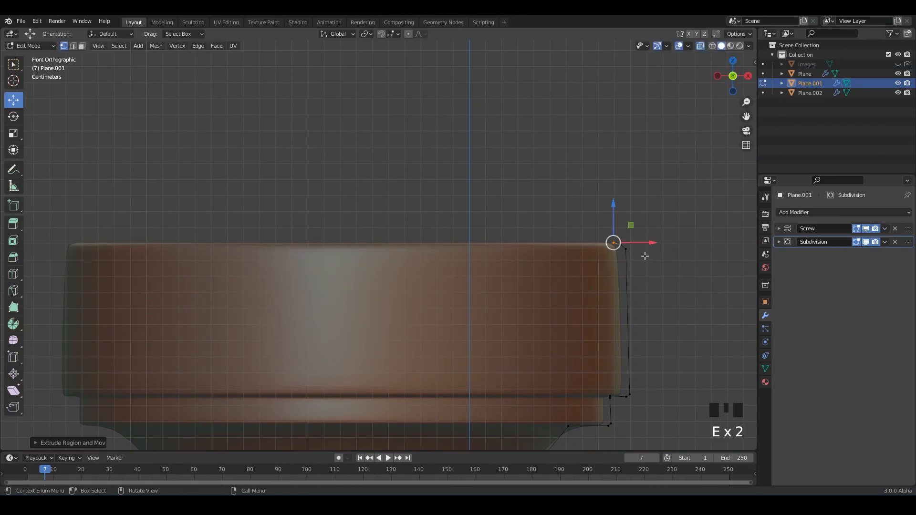
# Extrude the middle baluster's rim vertex in to the central axis and fine-tune its position to close the top.
pyautogui.press('e')
pyautogui.click(431, 257)
pyautogui.scroll(-2, 431, 257)
pyautogui.moveTo(370, 214); pyautogui.dragTo(370, 217)
pyautogui.moveTo(382, 177); pyautogui.dragTo(397, 215, button='middle')
pyautogui.hotkey('alt', 'z')
pyautogui.keyDown('shift'); pyautogui.moveTo(397, 215); pyautogui.dragTo(403, 276, button='middle'); pyautogui.keyUp('shift')
pyautogui.scroll(1, 403, 276)
pyautogui.moveTo(401, 226); pyautogui.dragTo(383, 225)
pyautogui.press('Tab')
pyautogui.scroll(-5, 625, 209)
pyautogui.press('Tab')
pyautogui.scroll(6, 625, 209)
pyautogui.press('Tab')
# Move the centre vertex at the top of the third baluster's profile onto the axis to close the small hole.
pyautogui.scroll(-10, 544, 326)
pyautogui.click(459, 198)
pyautogui.press('Tab')
pyautogui.scroll(4, 457, 237)
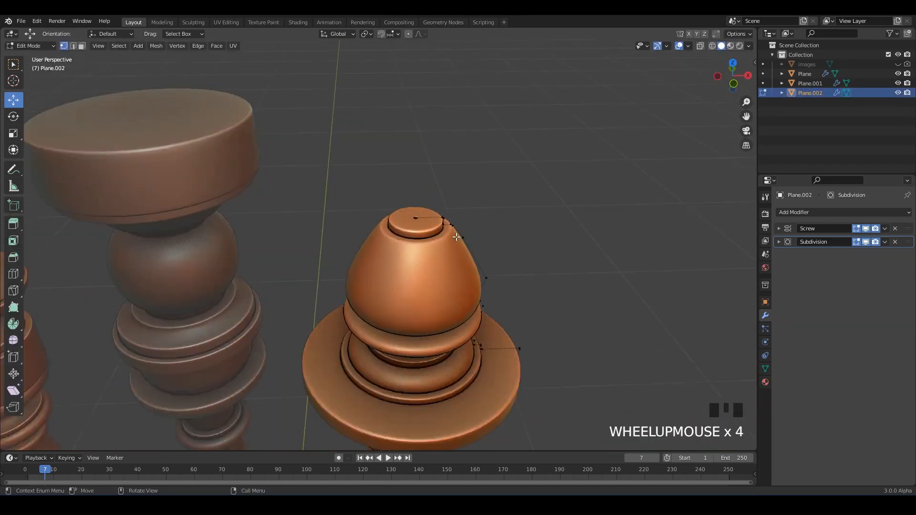
pyautogui.click(457, 191)
pyautogui.press('`')
pyautogui.moveTo(482, 233); pyautogui.dragTo(437, 265, button='middle')
pyautogui.scroll(-8, 437, 266)
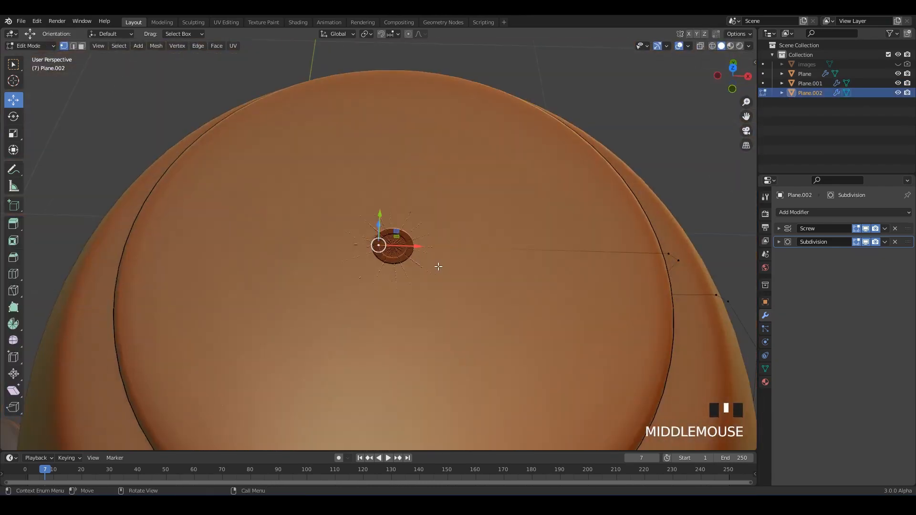
pyautogui.moveTo(422, 248); pyautogui.dragTo(430, 250)
pyautogui.press('Tab')
# Deselect the third baluster, check all three balusters in perspective, and save the file.
pyautogui.scroll(-7, 518, 217)
pyautogui.keyDown('alt'); pyautogui.moveTo(518, 216); pyautogui.dragTo(496, 241, button='middle'); pyautogui.keyUp('alt')
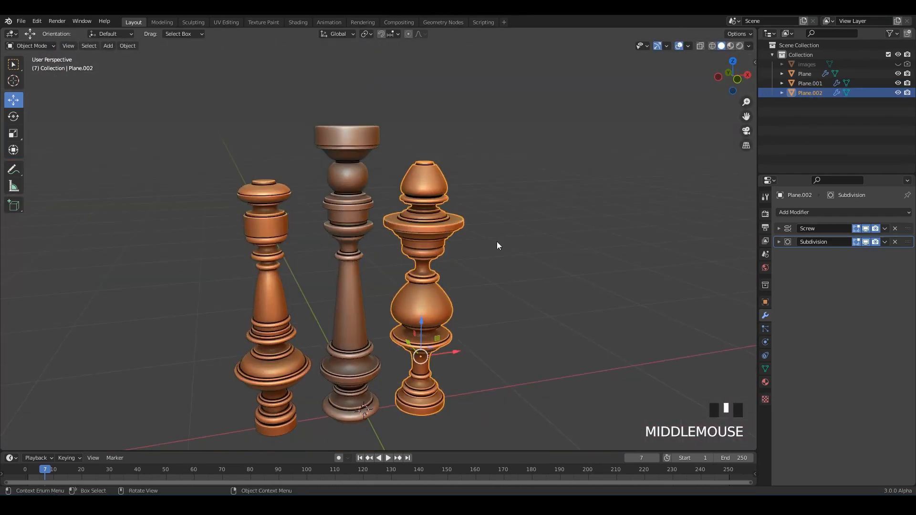
pyautogui.click(497, 242)
pyautogui.scroll(2, 496, 241)
pyautogui.keyDown('shift'); pyautogui.moveTo(489, 281); pyautogui.dragTo(467, 225, button='middle'); pyautogui.keyUp('shift')
pyautogui.moveTo(342, 270); pyautogui.dragTo(449, 286, button='middle')
pyautogui.hotkey('ctrl', 's')
# Display the balusters in wireframe with random wire colours and save the file.
pyautogui.click(712, 45)
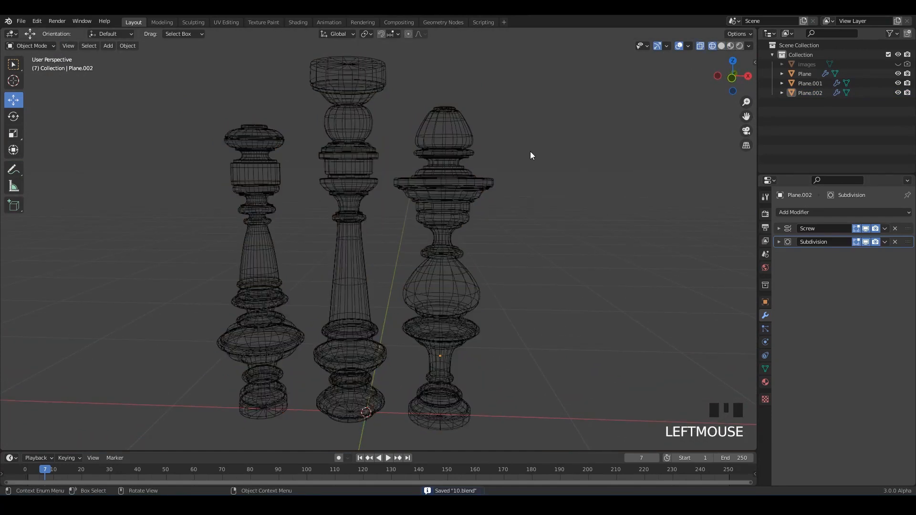
pyautogui.moveTo(531, 156); pyautogui.dragTo(520, 163, button='middle')
pyautogui.hotkey('ctrl', 's')
pyautogui.click(748, 46)
pyautogui.click(786, 91)
pyautogui.moveTo(482, 217)
pyautogui.mouseDown(button='middle')
pyautogui.moveTo(452, 232)
pyautogui.moveTo(367, 170)
pyautogui.mouseUp(button='middle')
pyautogui.hotkey('ctrl', 's')
pyautogui.moveTo(359, 202); pyautogui.dragTo(391, 198, button='middle')
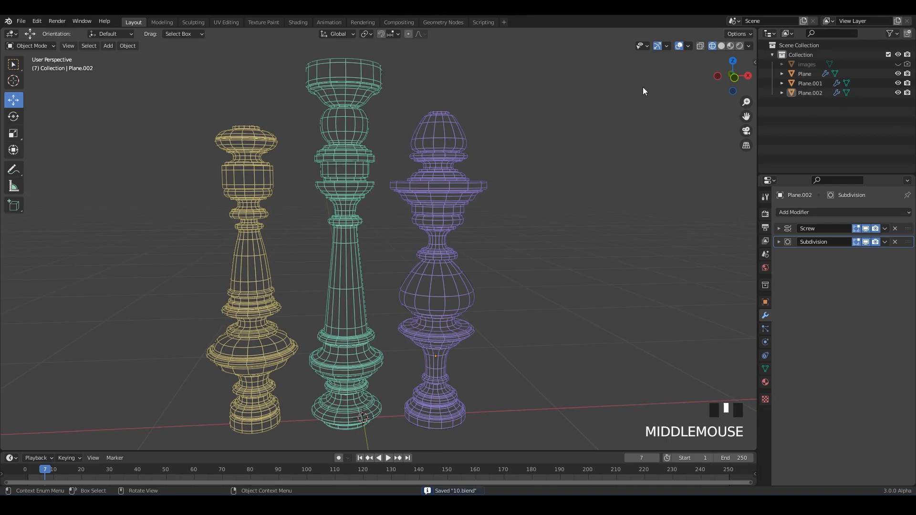
# Return to solid shading and switch the third baluster's Screw modifier display off and on to compare profile and revolved shape.
pyautogui.click(721, 46)
pyautogui.click(438, 220)
pyautogui.click(865, 228)
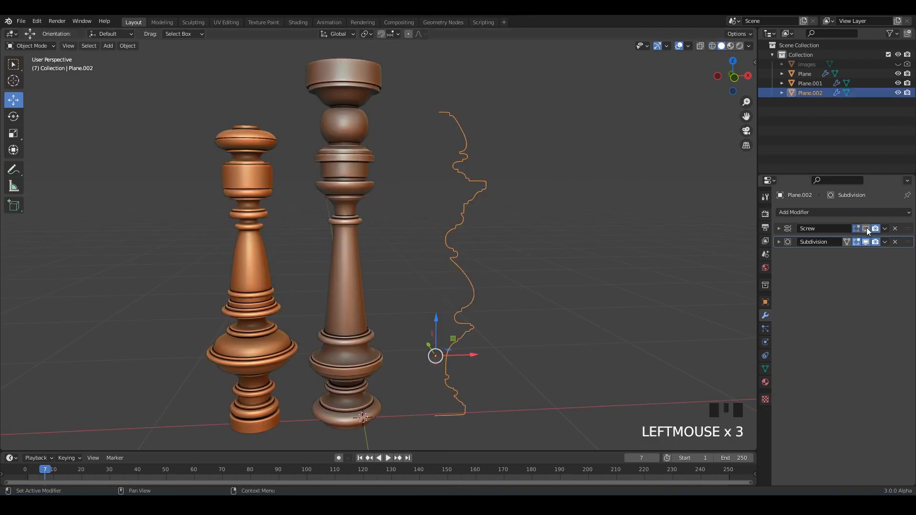
pyautogui.click(866, 228)
pyautogui.click(866, 228)
pyautogui.click(866, 228)
pyautogui.click(473, 262)
pyautogui.moveTo(472, 262); pyautogui.dragTo(486, 247, button='middle')
pyautogui.scroll(1, 483, 242)
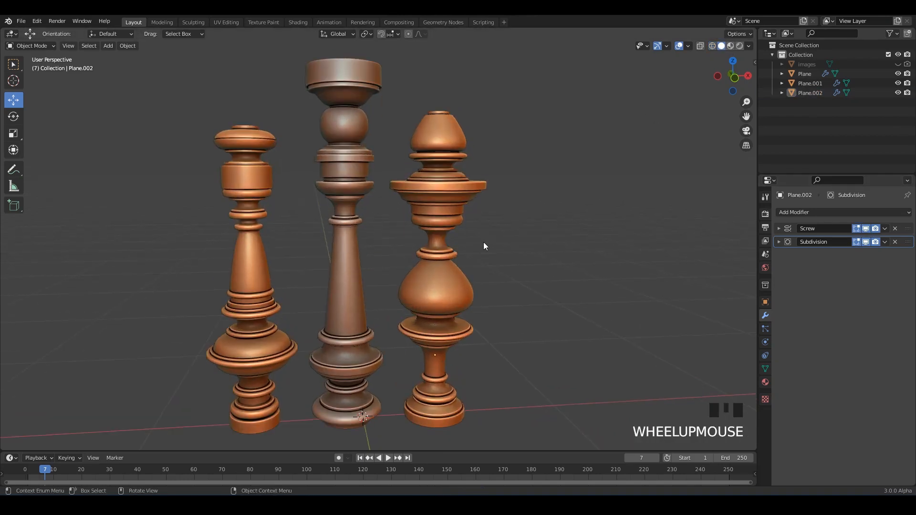
# Examine the balusters in both viewports and toggle the viewport display of the middle baluster's Screw and Subdivision modifiers.
pyautogui.middleClick(344, 256)
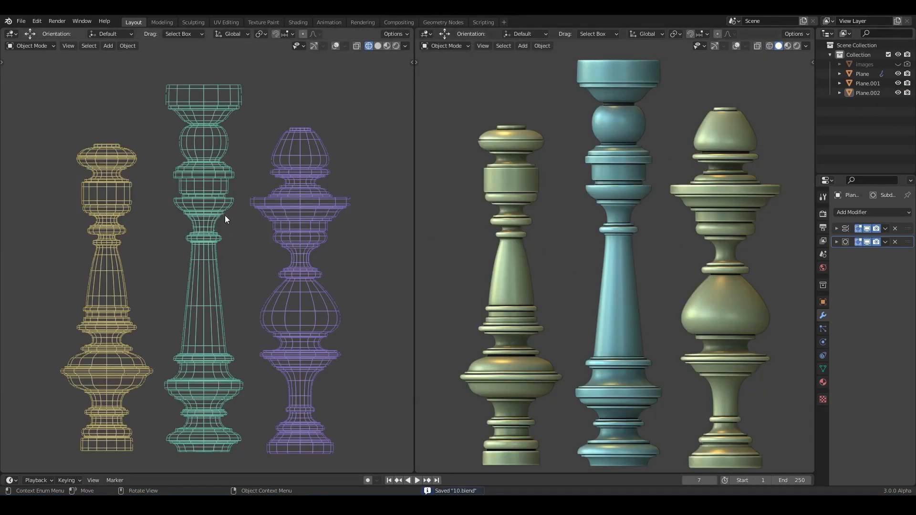
pyautogui.moveTo(224, 215); pyautogui.dragTo(236, 216, button='middle')
pyautogui.moveTo(515, 225)
pyautogui.mouseDown(button='middle')
pyautogui.moveTo(762, 225)
pyautogui.moveTo(645, 247)
pyautogui.moveTo(680, 239)
pyautogui.mouseUp(button='middle')
pyautogui.click(622, 244)
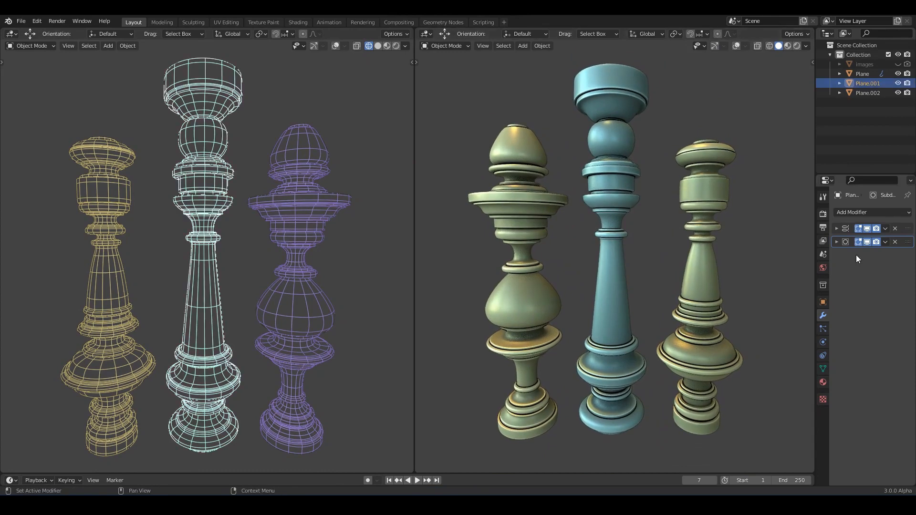
pyautogui.click(867, 228)
pyautogui.click(867, 229)
pyautogui.click(867, 241)
pyautogui.click(867, 242)
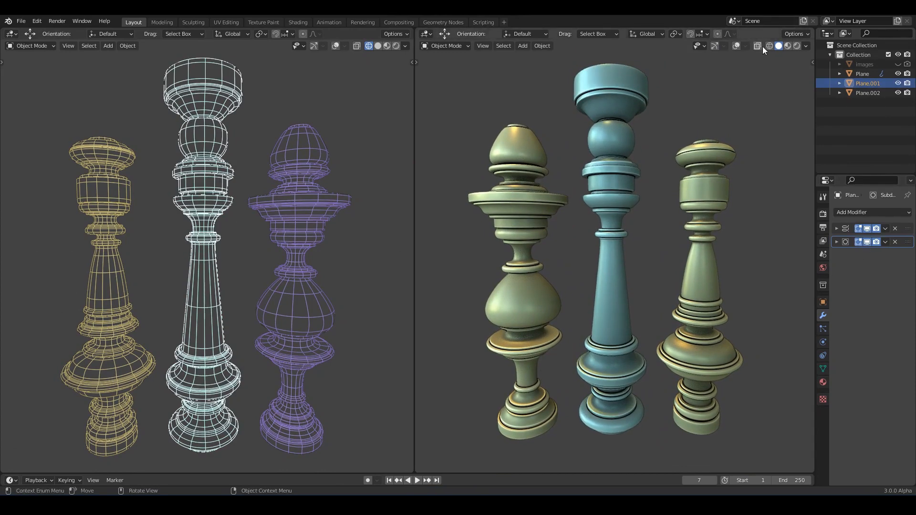
# Preview the solid viewport in wireframe, turn on its overlays, and return it to solid shading.
pyautogui.click(769, 46)
pyautogui.click(736, 46)
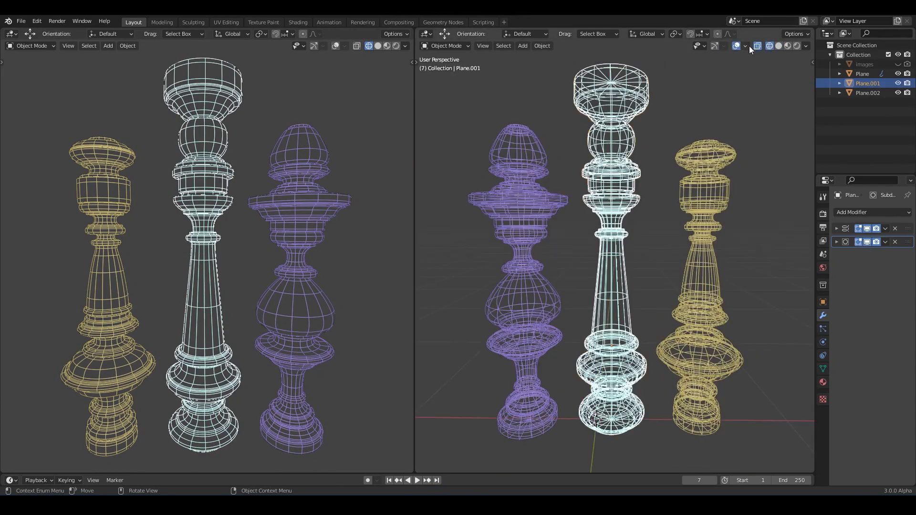
pyautogui.click(779, 46)
# Turn off the Screw modifier's viewport display on all three balusters to show only their profile lines.
pyautogui.click(867, 229)
pyautogui.click(715, 229)
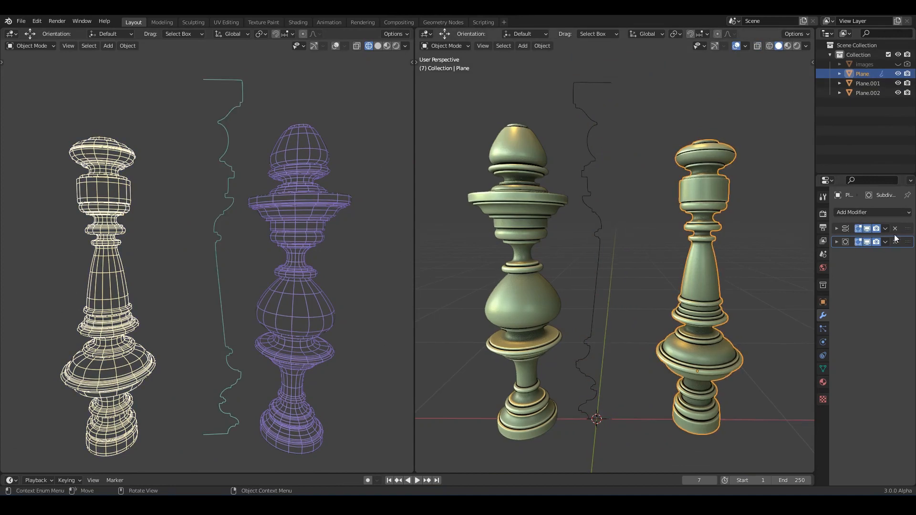
pyautogui.click(867, 228)
pyautogui.click(517, 286)
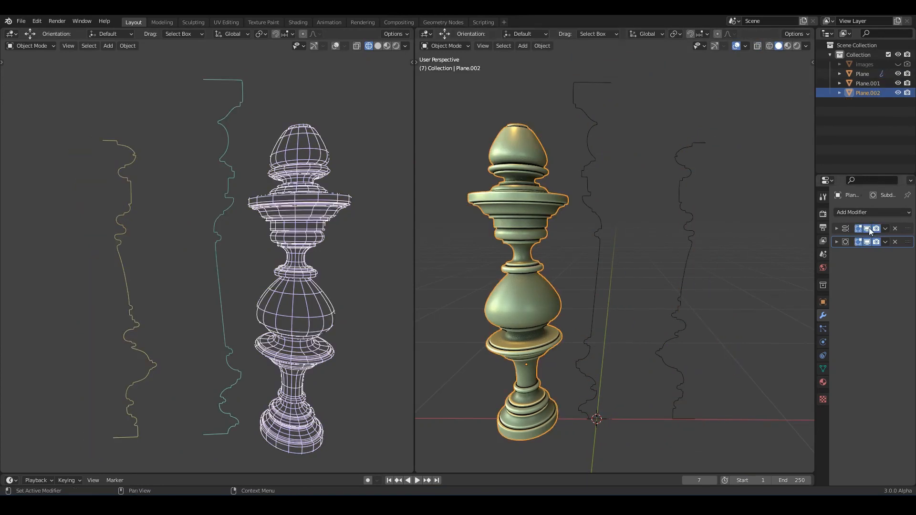
pyautogui.click(867, 229)
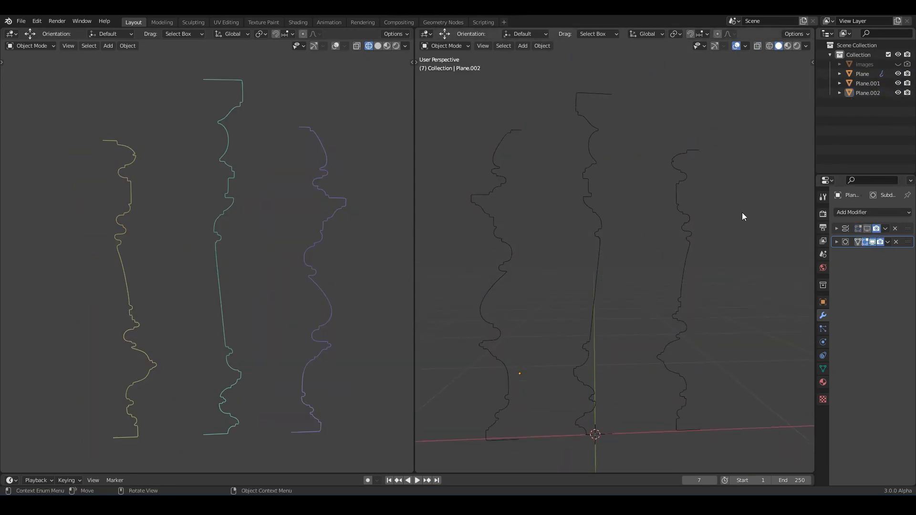
# Turn the Screw modifier's viewport display back on for all three balusters and save the file.
pyautogui.click(682, 237)
pyautogui.click(867, 229)
pyautogui.click(599, 226)
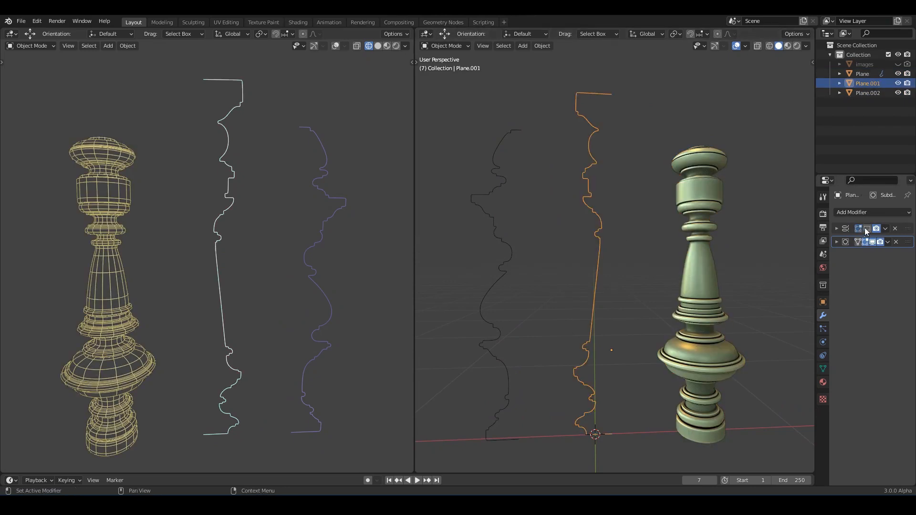
pyautogui.click(867, 229)
pyautogui.click(488, 227)
pyautogui.click(868, 229)
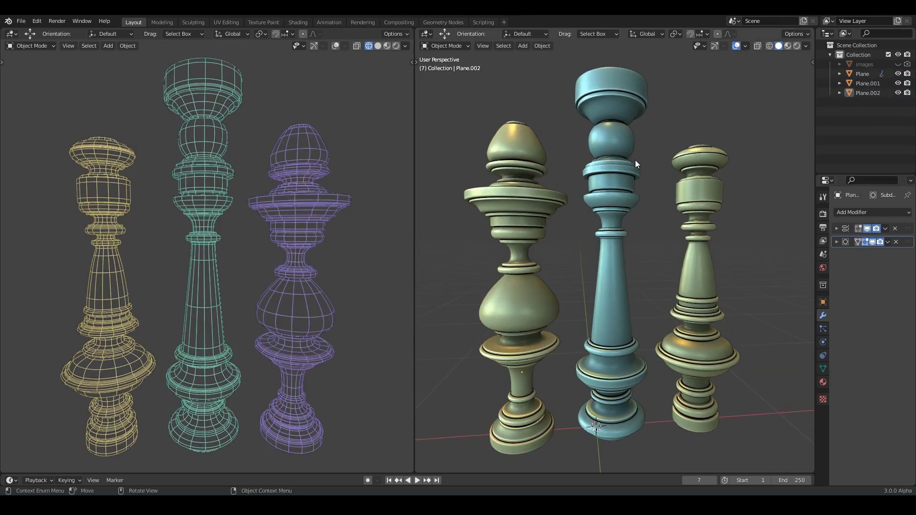
pyautogui.hotkey('ctrl', 's')
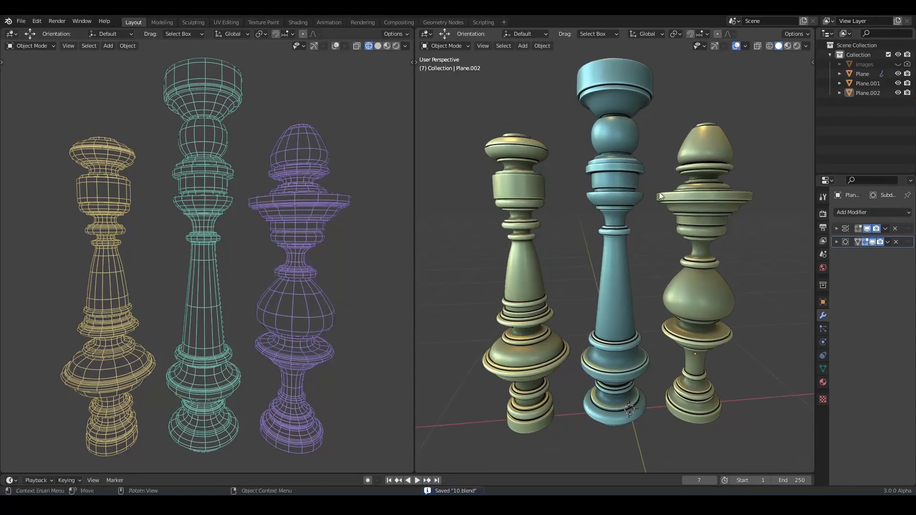